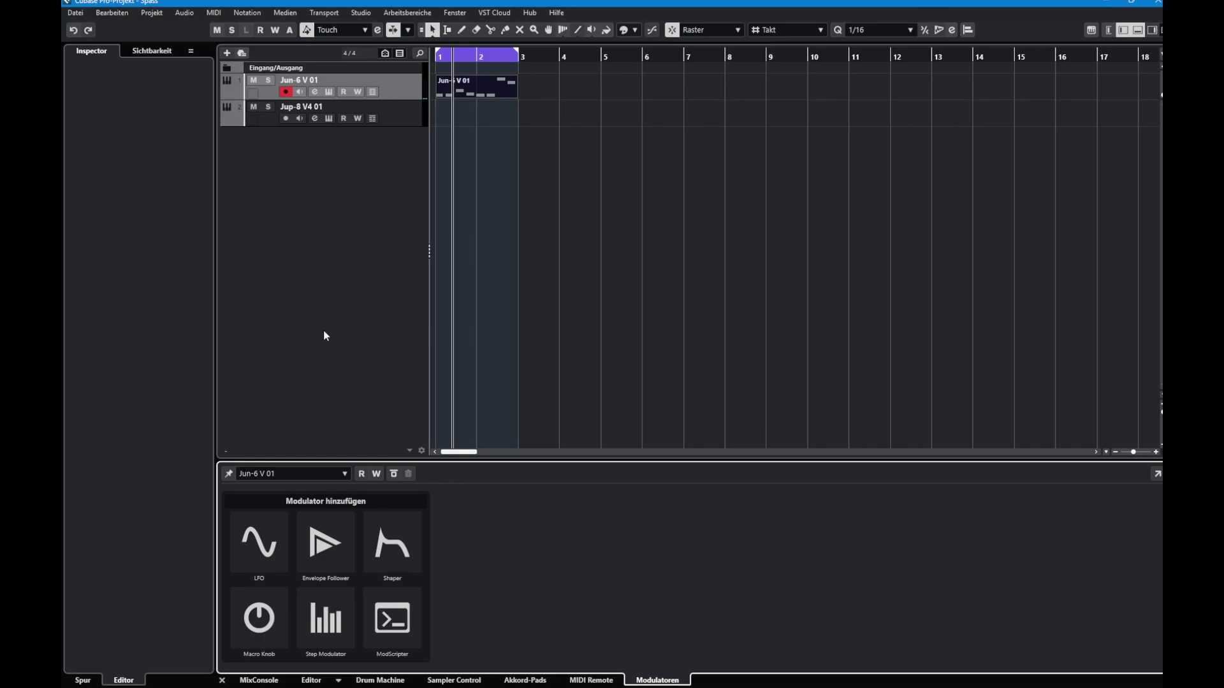
Step: Switch to Bitwig Studio, open the Jun-6 V synth's plug-in window and briefly play its Scene 1 clip
key(alt+Tab)
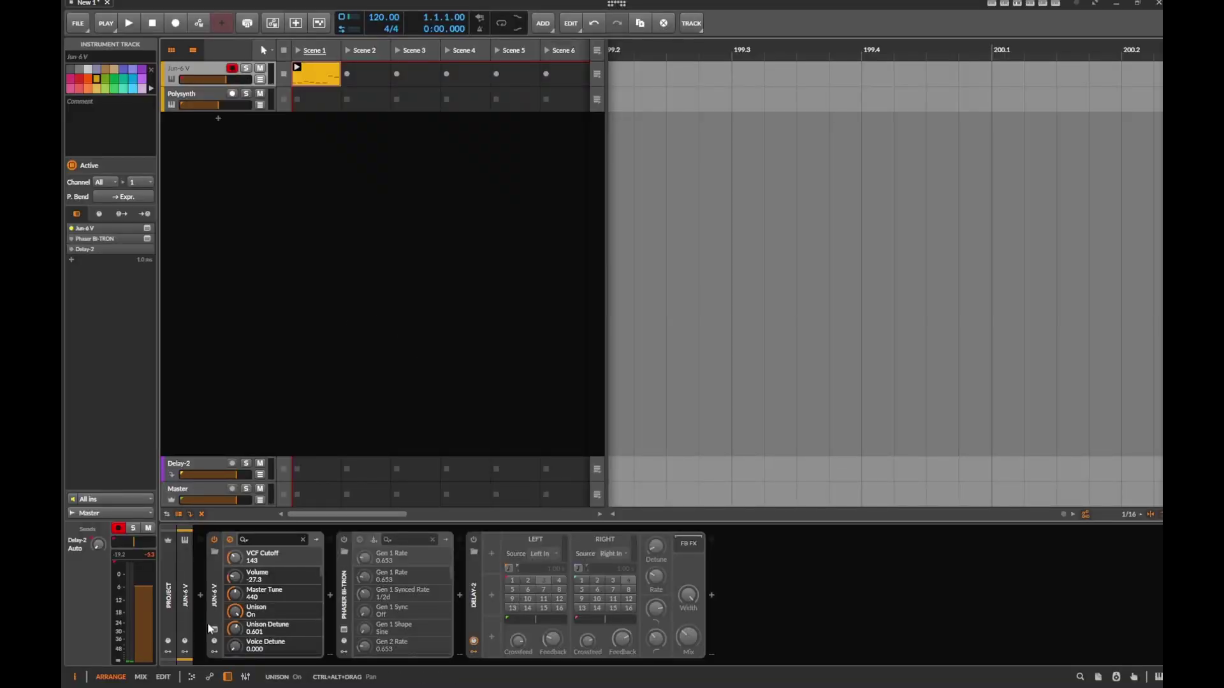
click(214, 567)
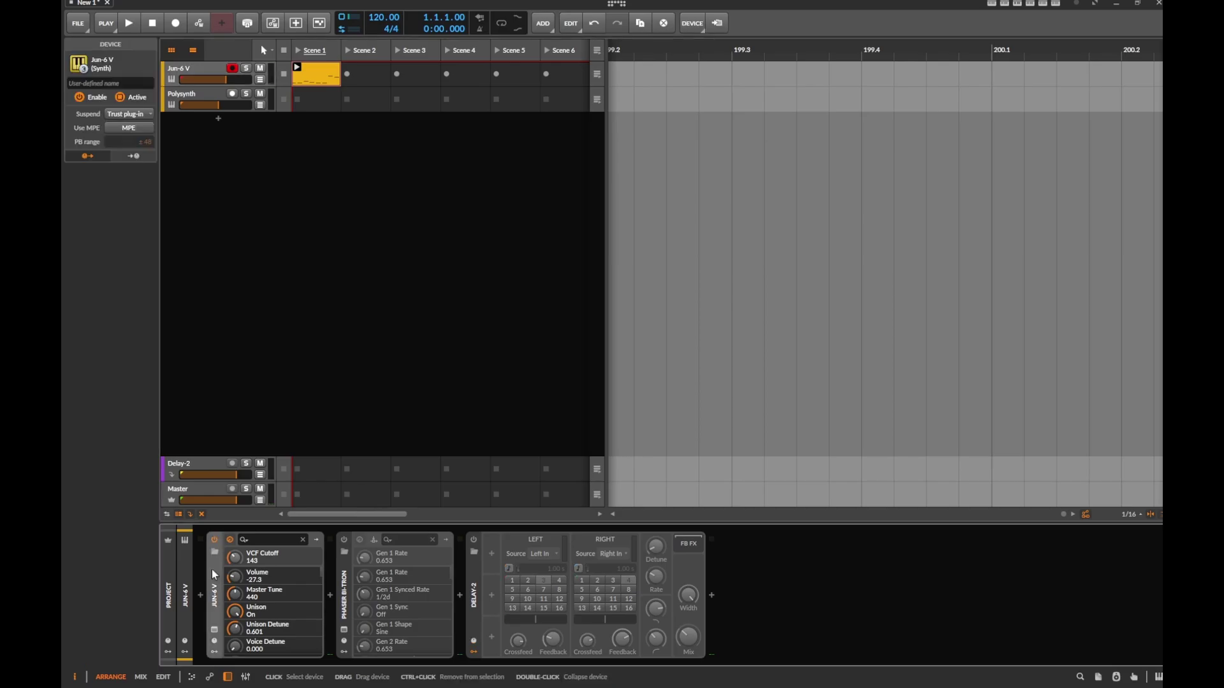
click(215, 629)
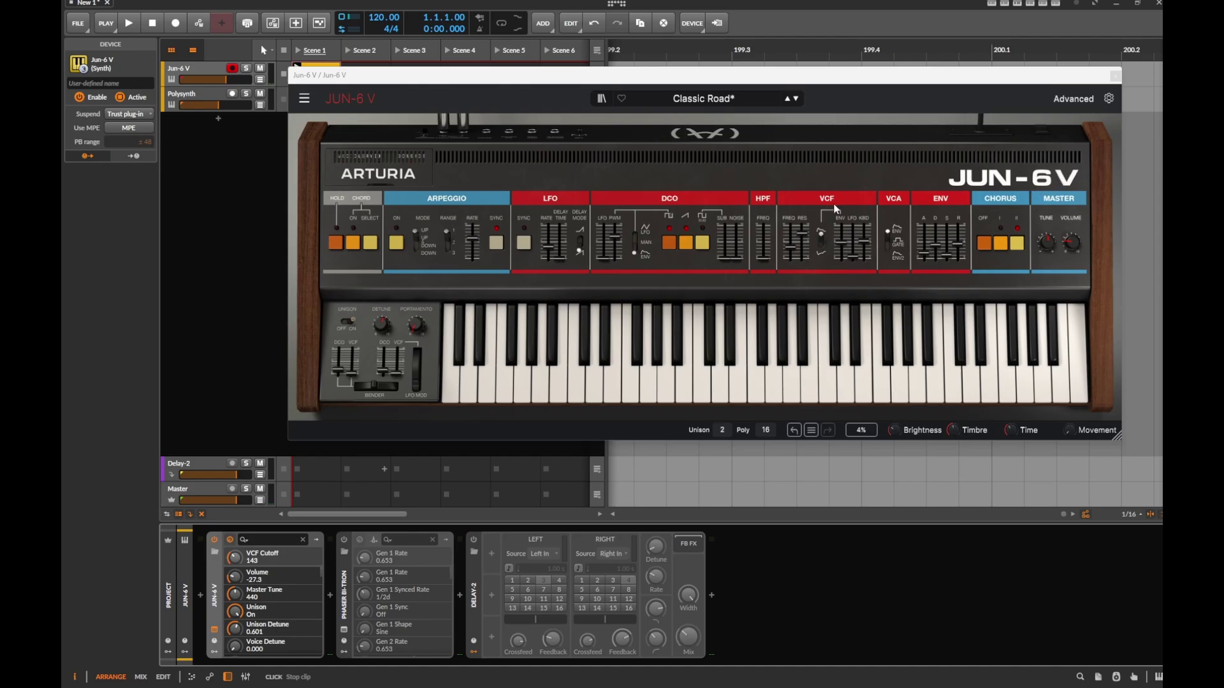
drag(462, 83, 507, 105)
key(space)
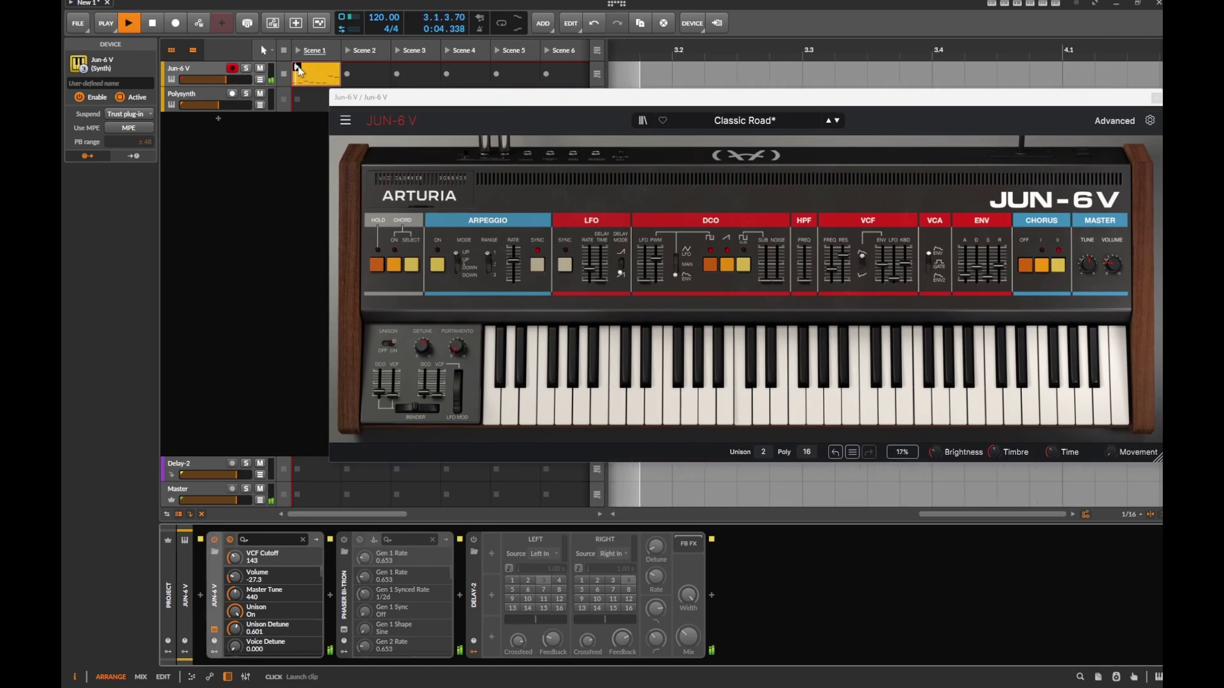
key(space)
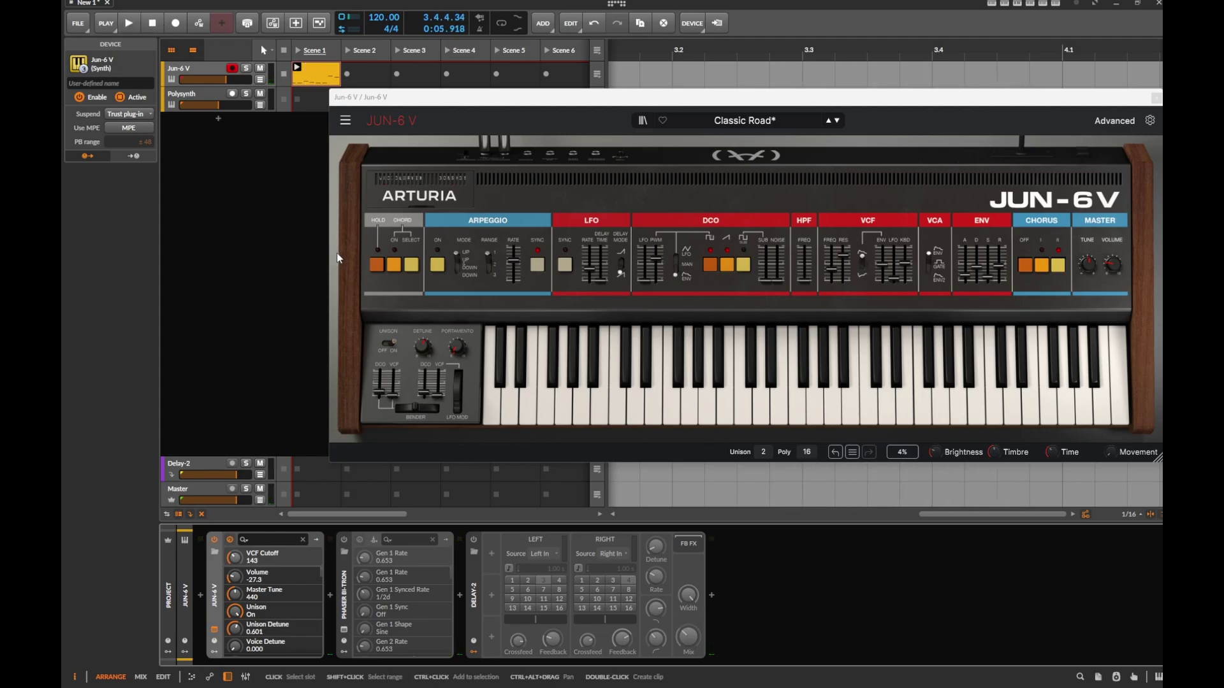
Step: Reveal the modulator slots of the Jun-6 V device in the device chain
click(214, 652)
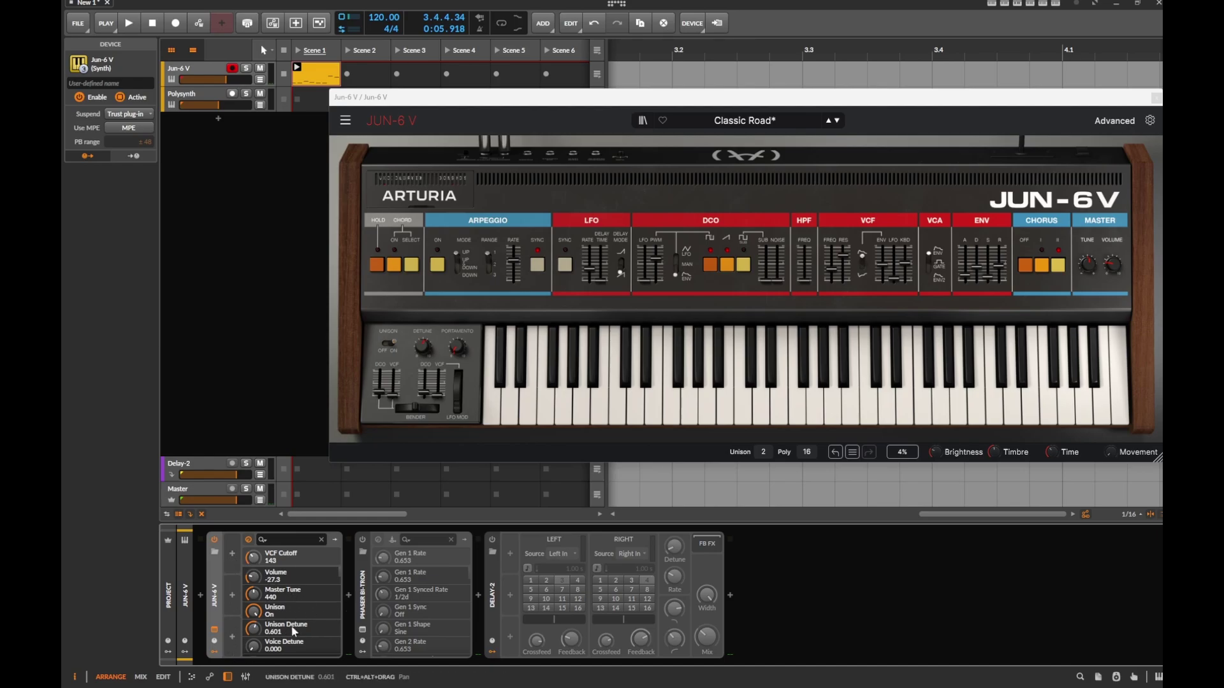
click(364, 653)
click(364, 653)
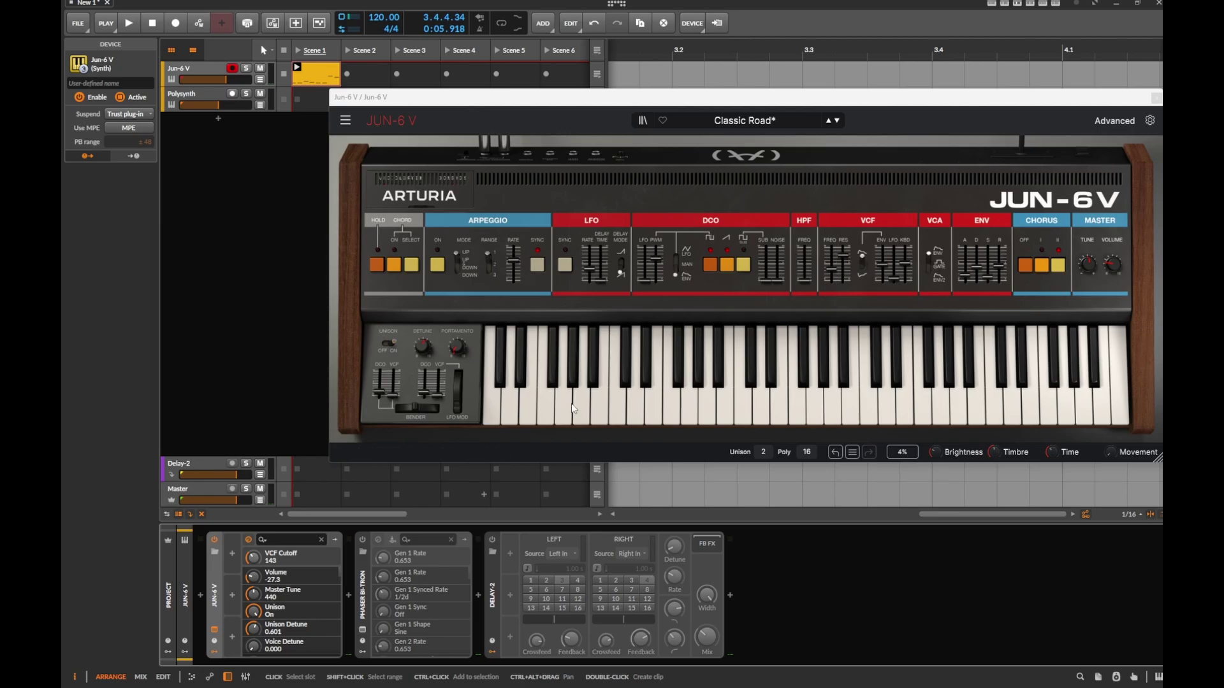
Step: Browse the available modulators, filter them by "lfo" and insert a Beat LFO in the first modulator slot of Jun-6 V
click(234, 559)
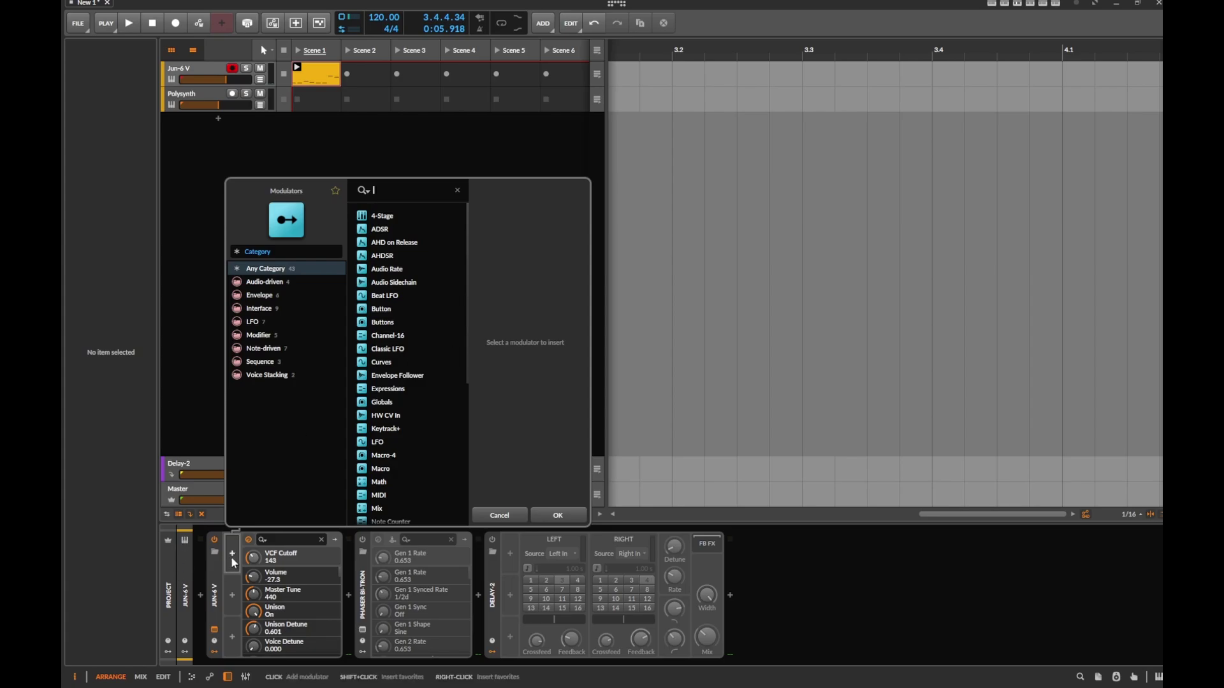
scroll(423, 318, down, 6)
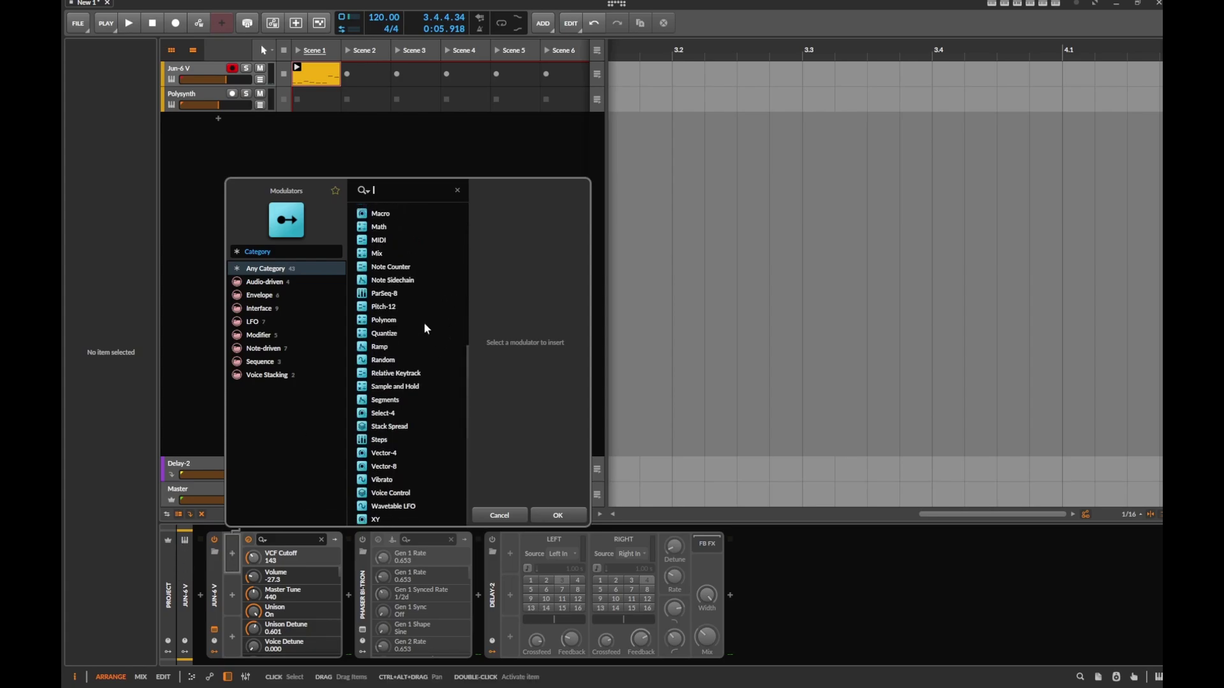
scroll(417, 465, up, 6)
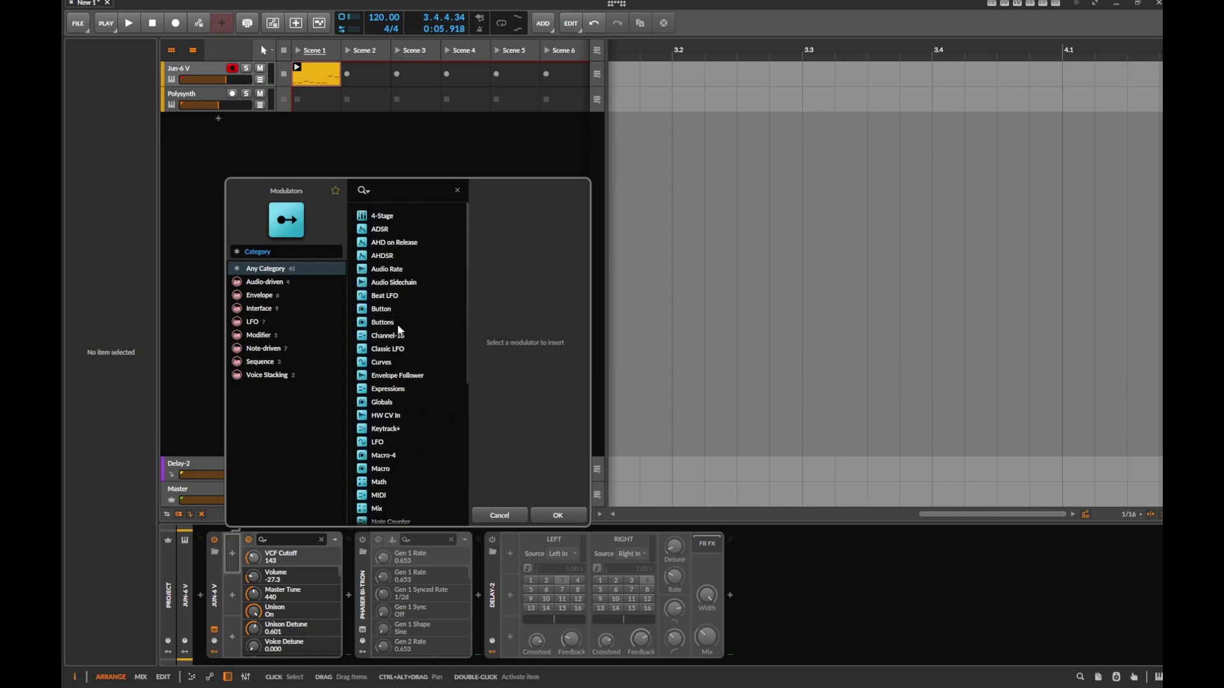
scroll(408, 373, down, 1)
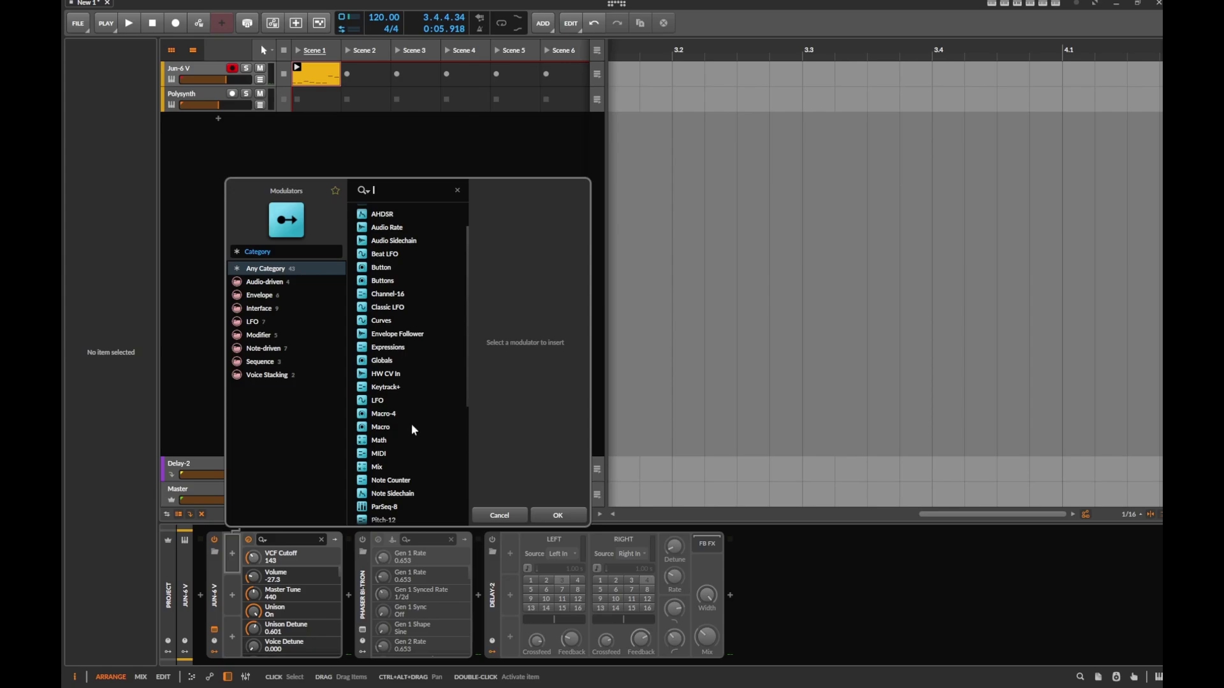
scroll(411, 423, down, 1)
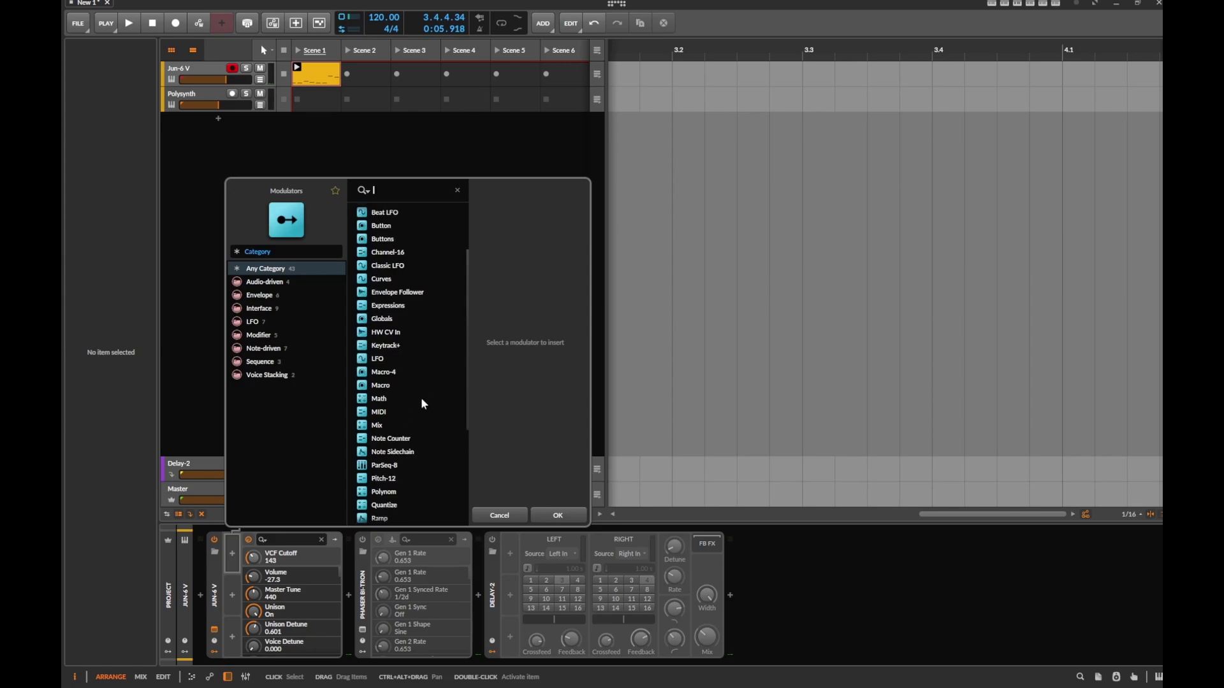
scroll(424, 404, down, 3)
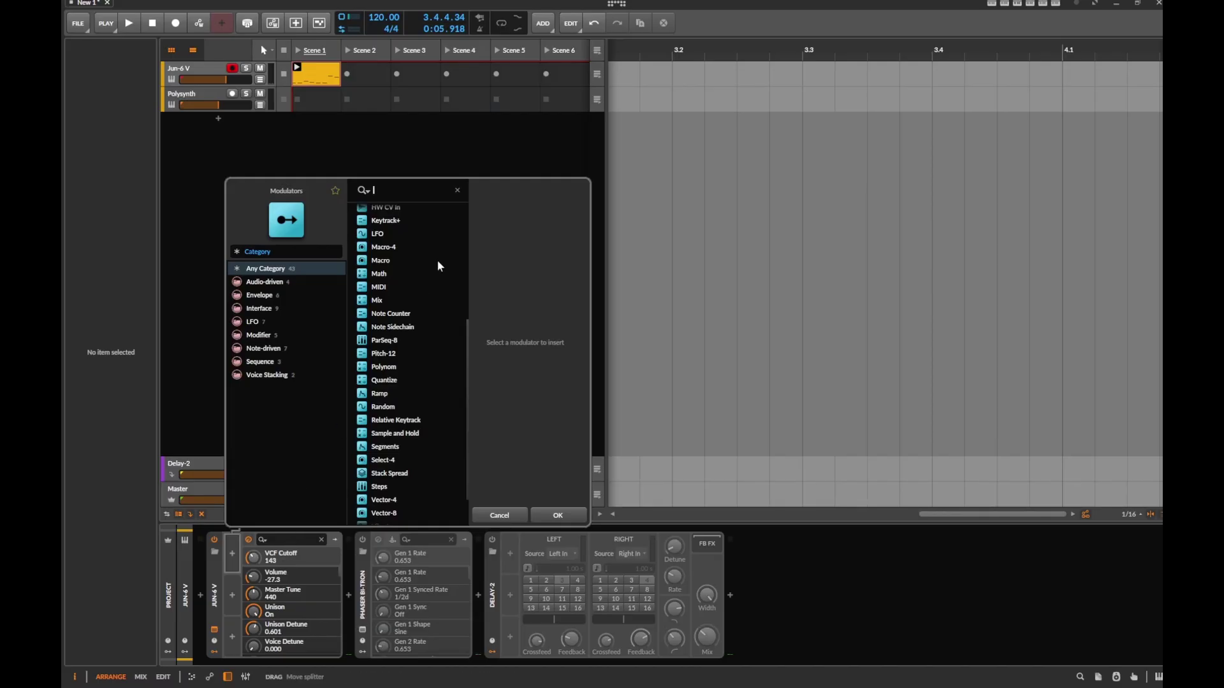
text(lfo)
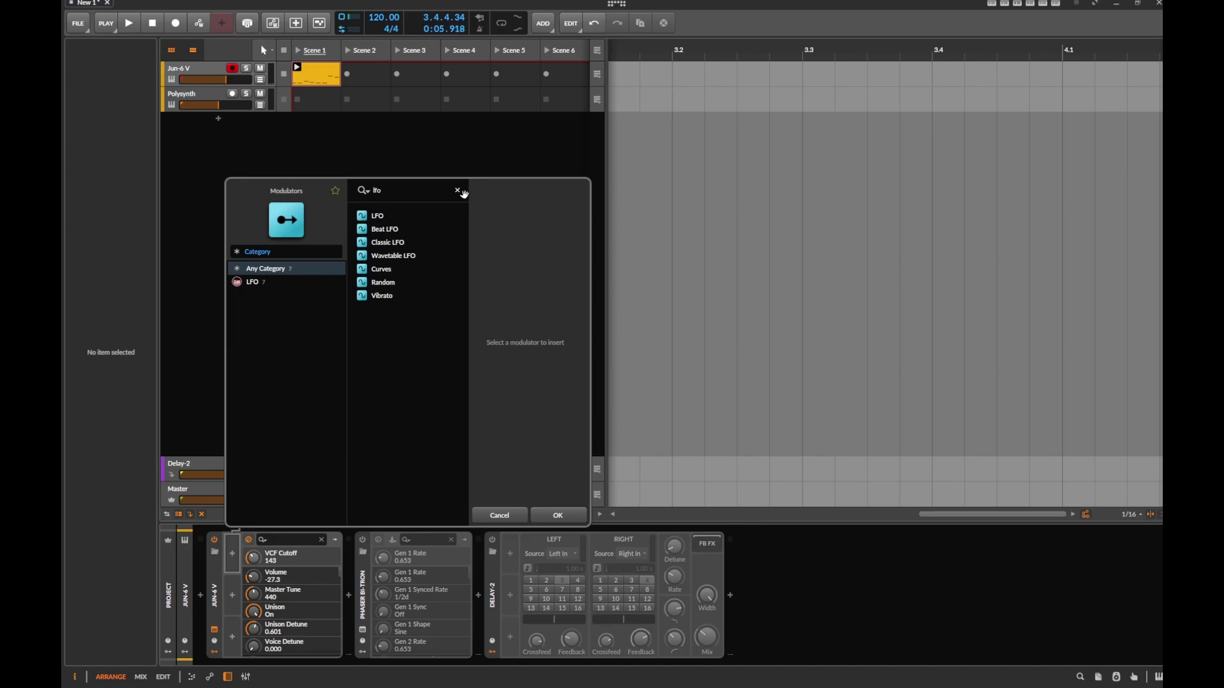
click(396, 234)
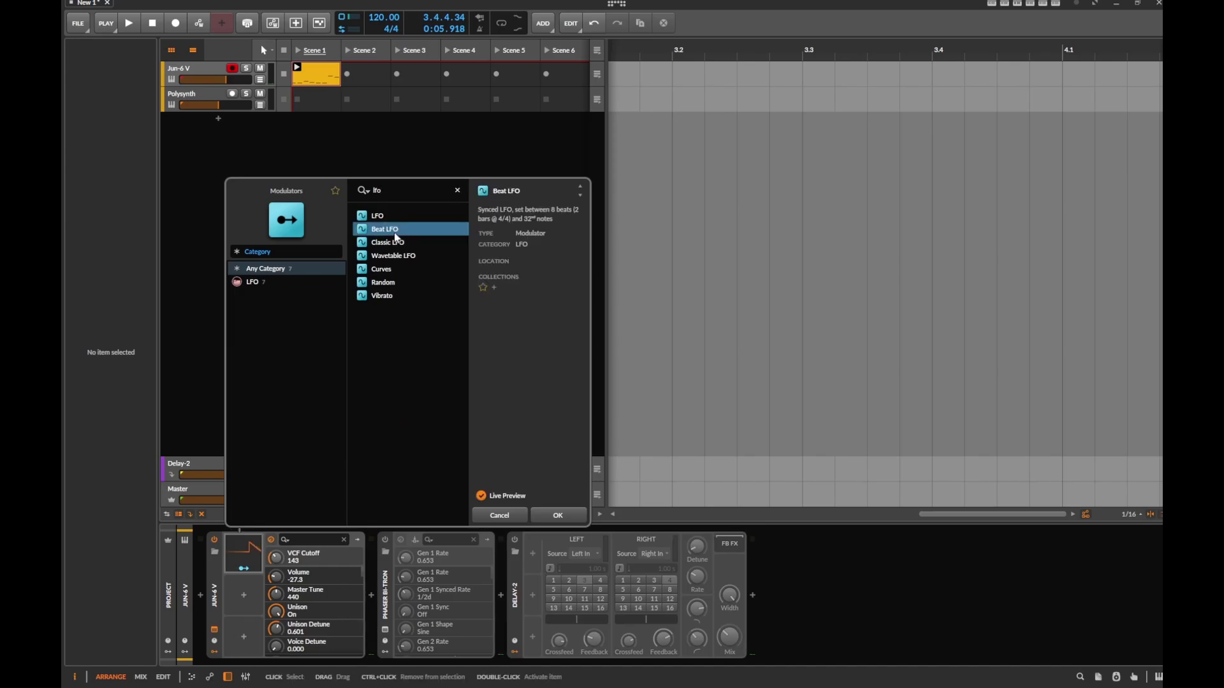
click(568, 515)
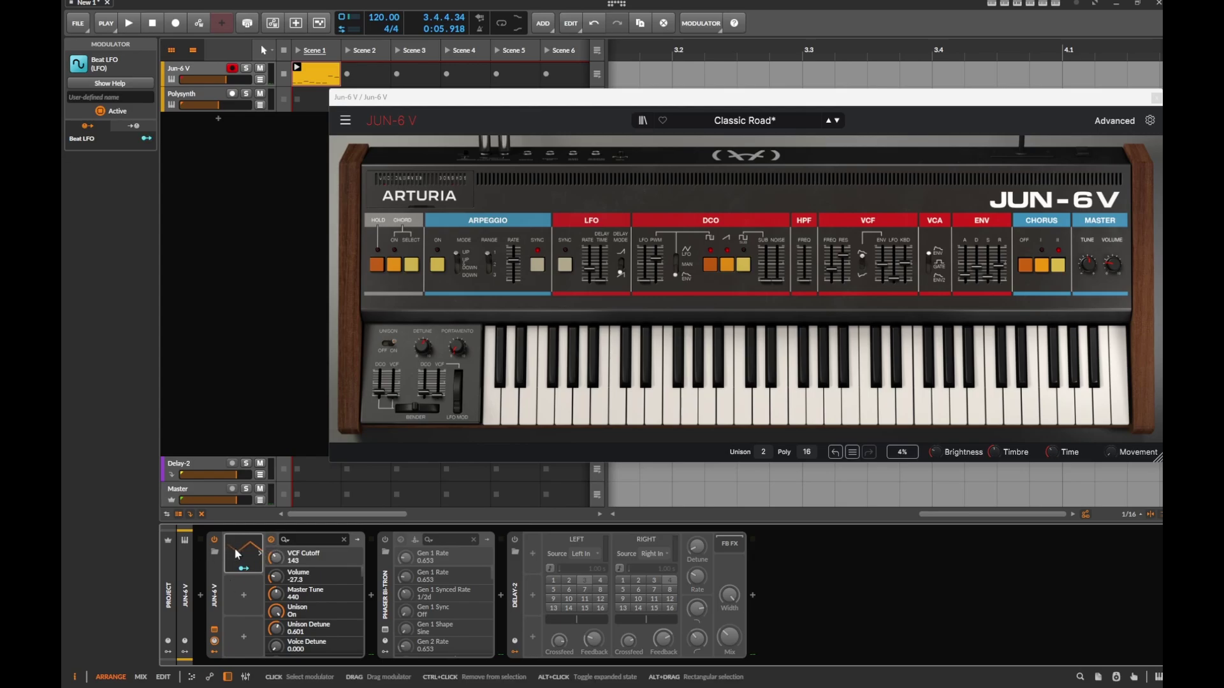
Step: Set the Jun-6 V VCF Cutoff to 76.0 and map the Beat LFO to it with a modulation amount of 0.390
click(249, 576)
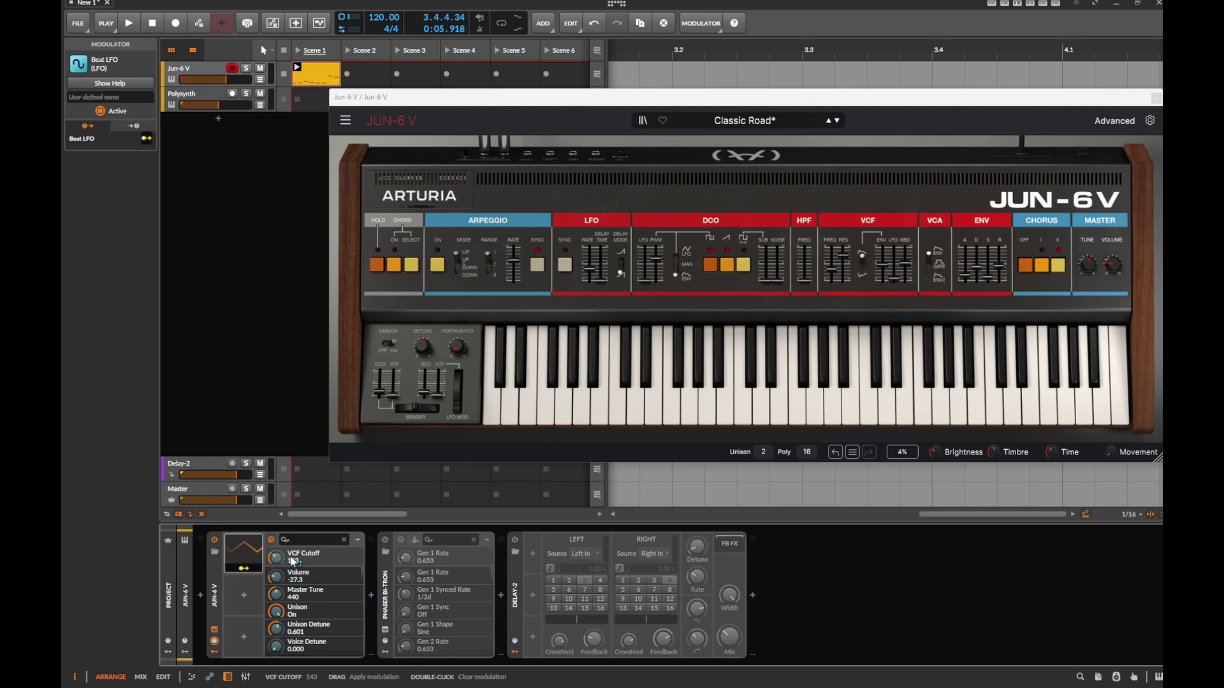
click(245, 569)
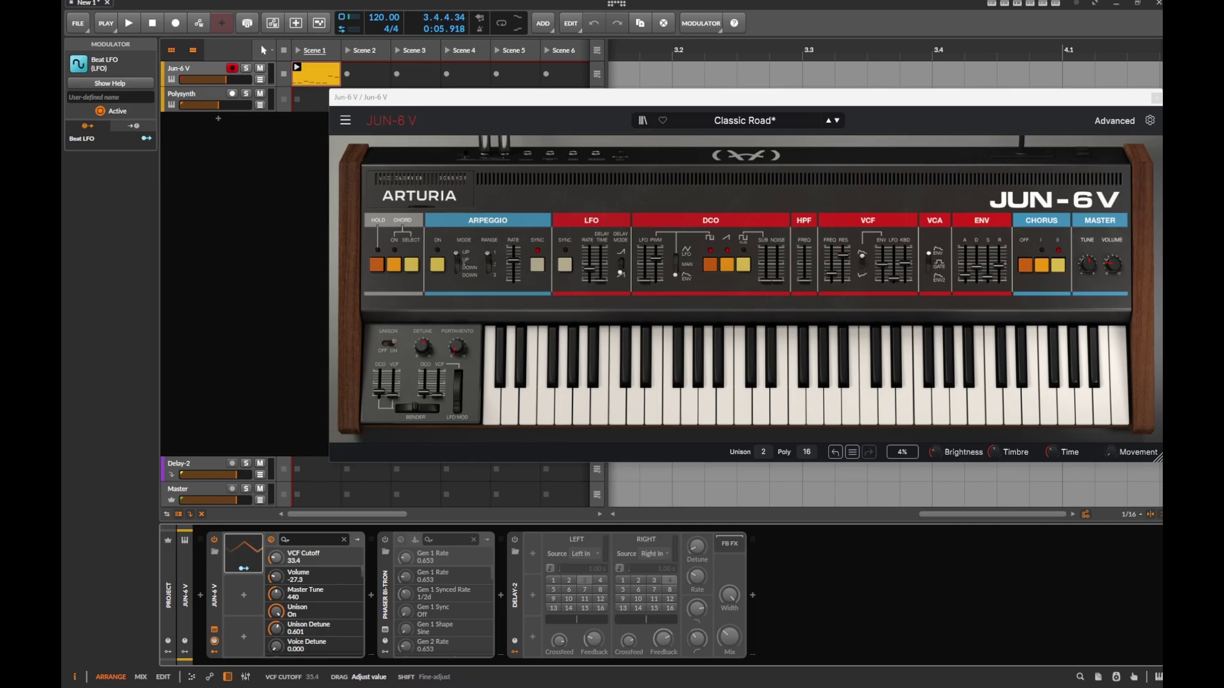
drag(276, 558, 276, 567)
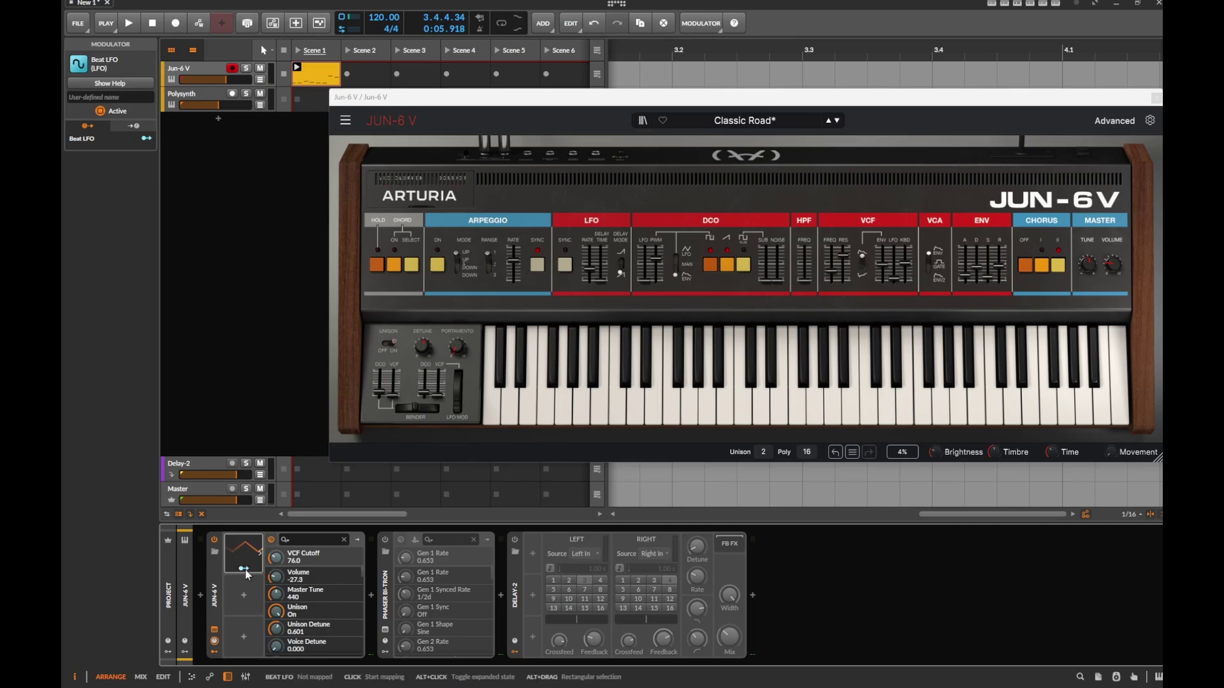
drag(281, 562, 281, 556)
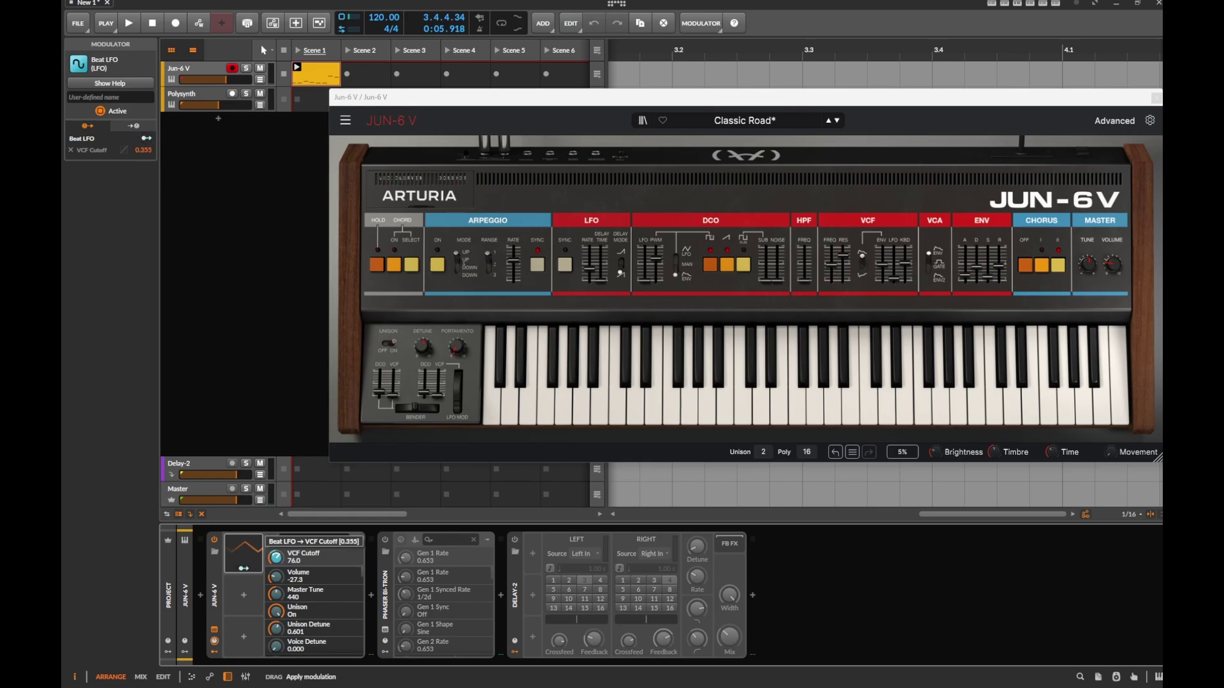
drag(275, 558, 276, 558)
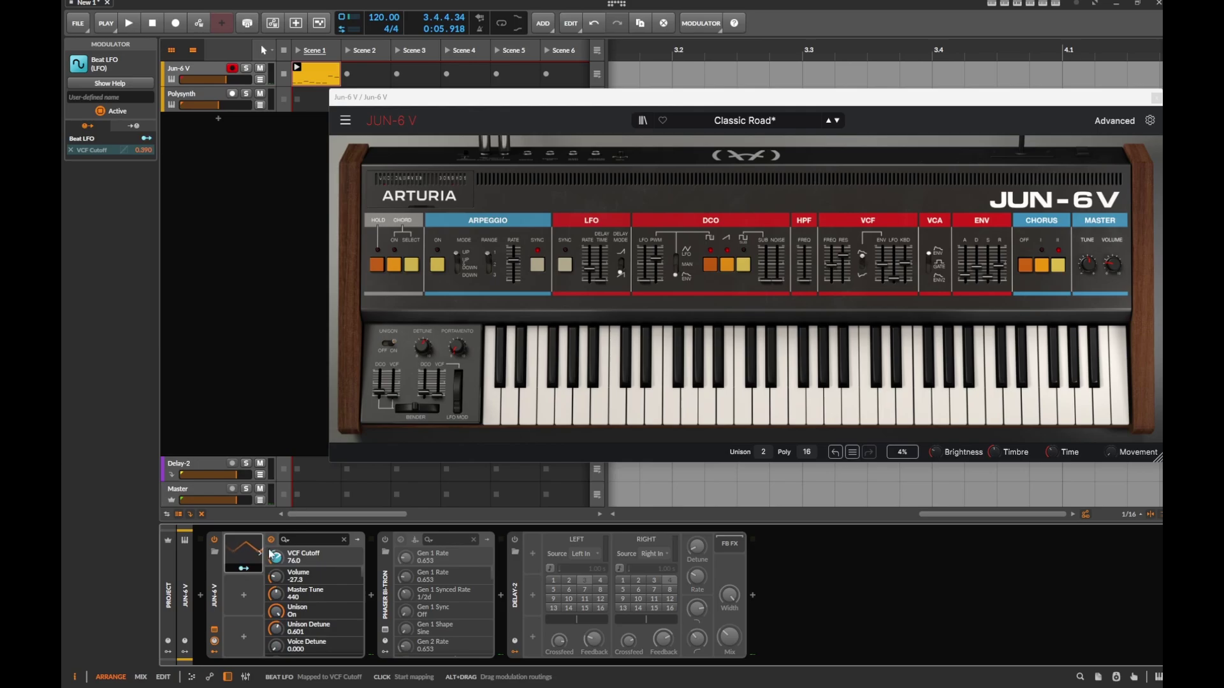
Step: Set the Beat LFO's rate to about -2.49 while the Jun-6 V clip plays, and end playback
click(297, 70)
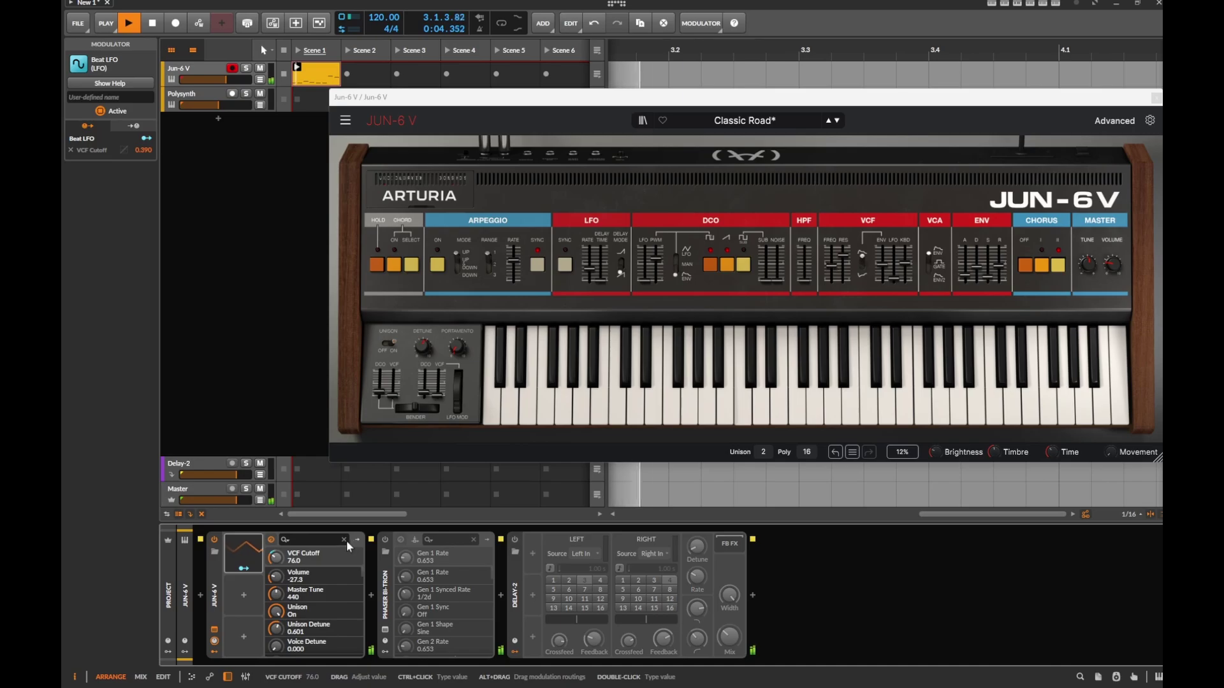
click(261, 558)
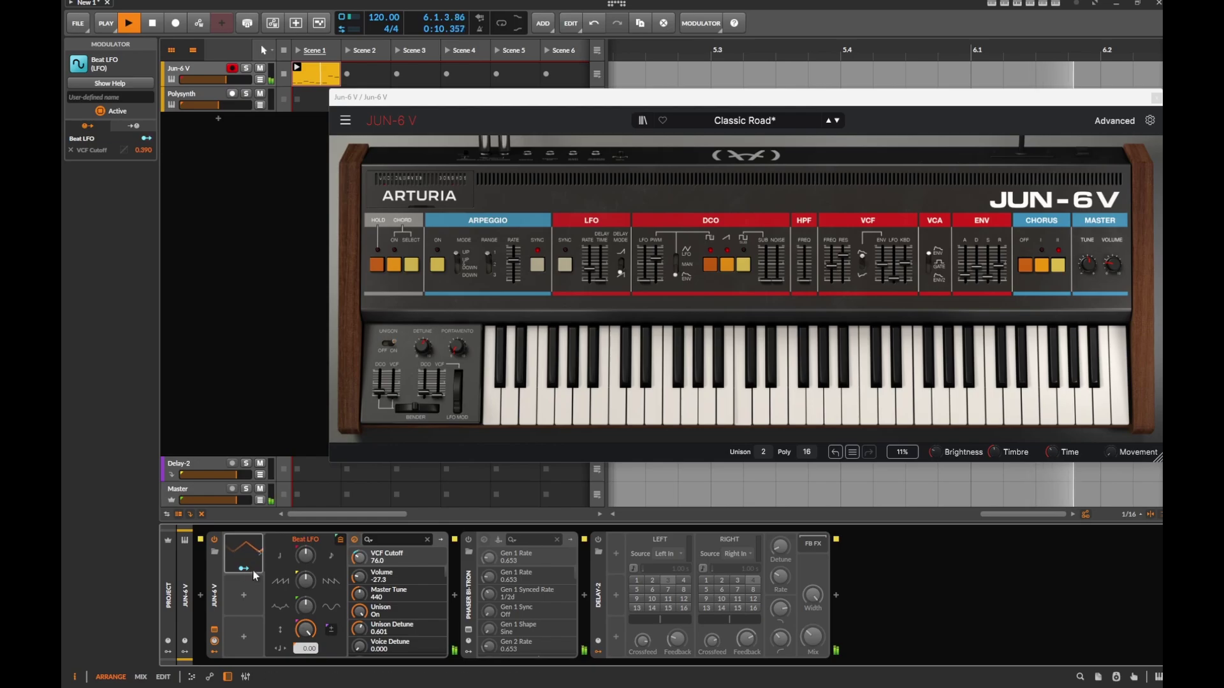
mouse_move(306, 556)
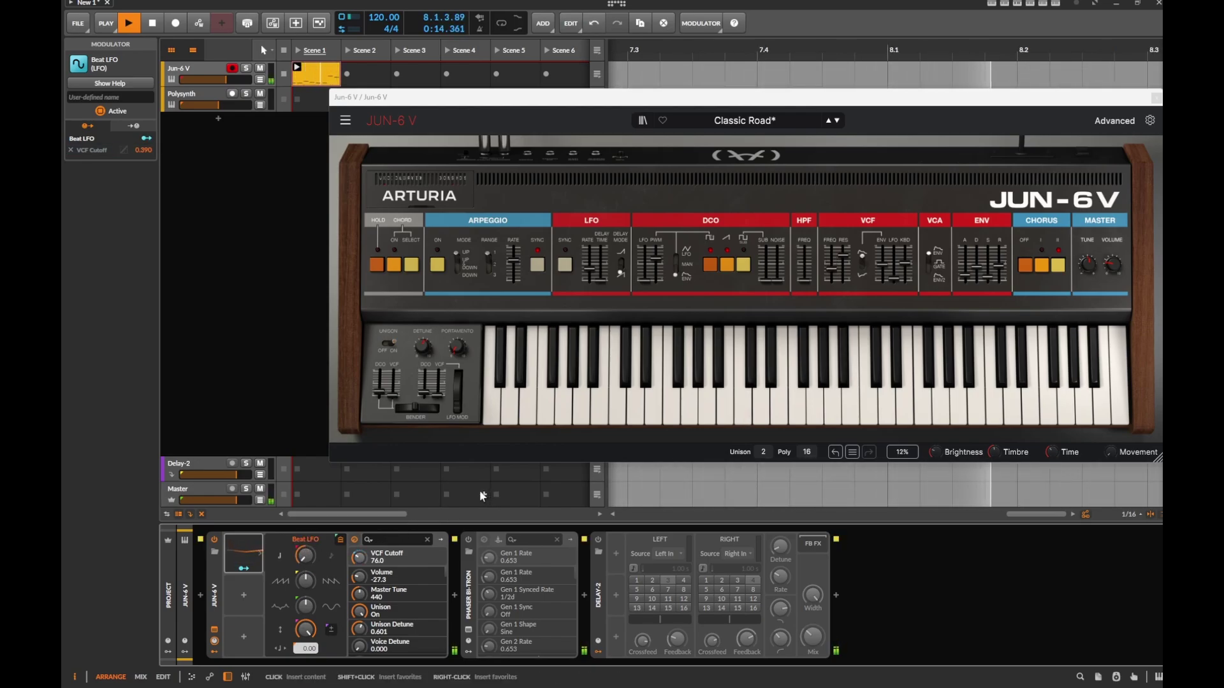
drag(306, 556, 306, 571)
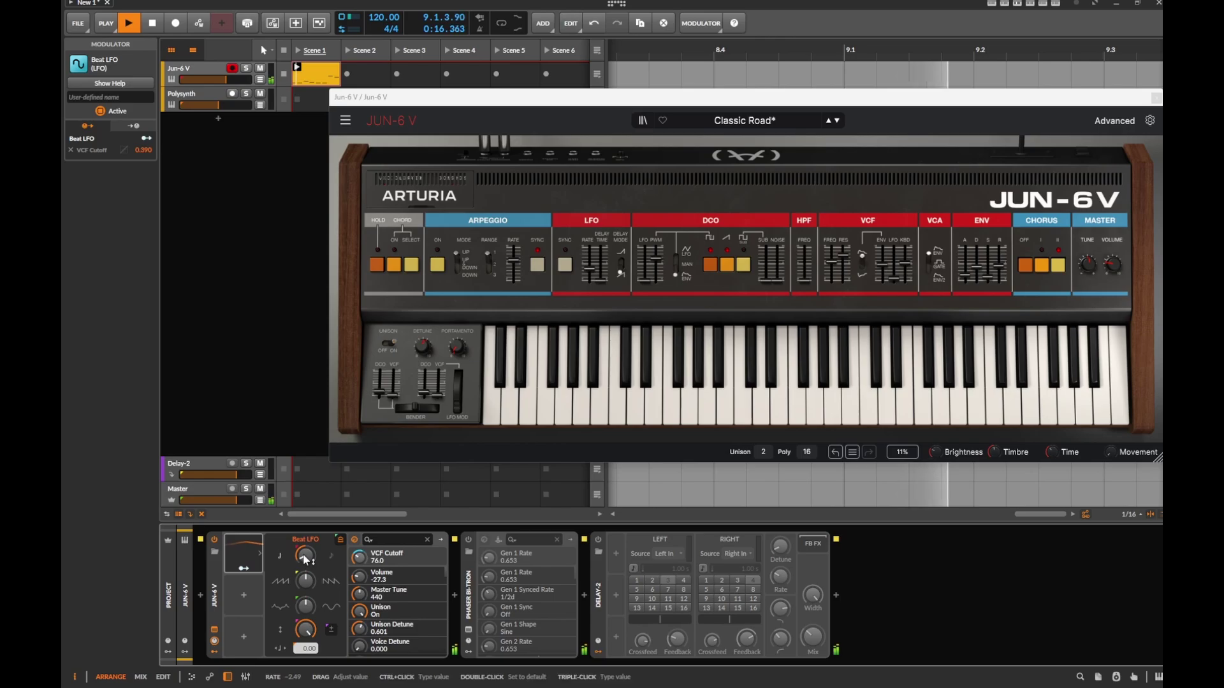
click(260, 554)
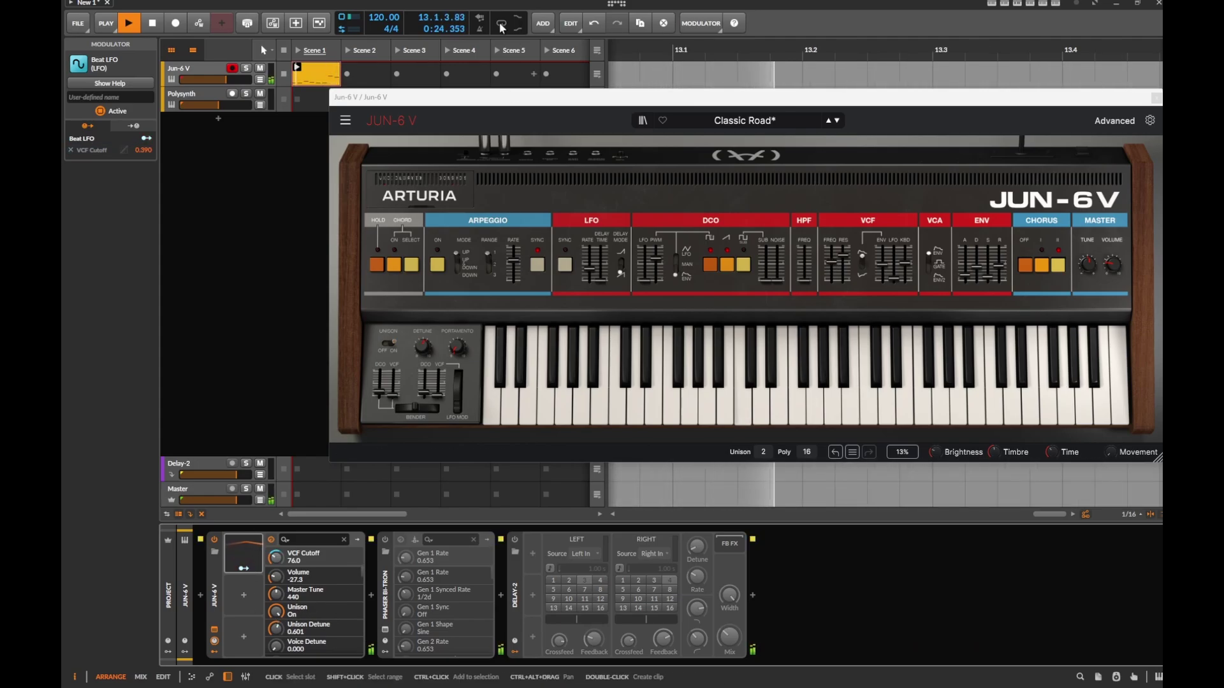
key(space)
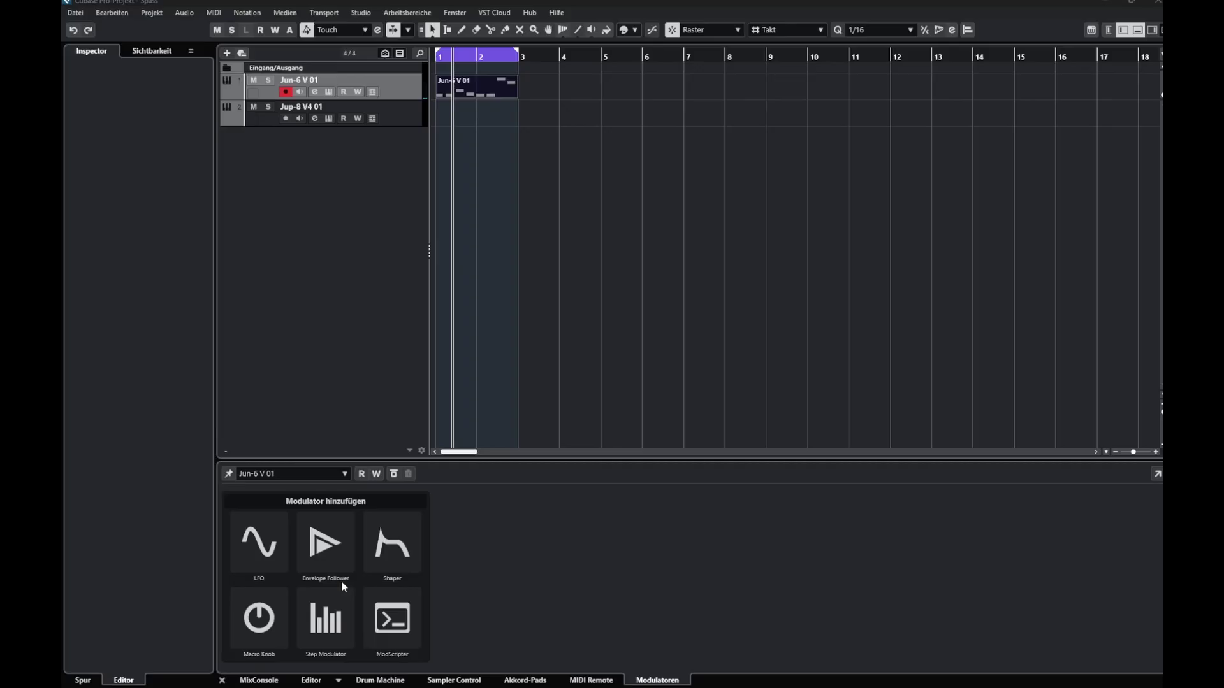
Step: In Cubase, open the Jun-6 V 01 track's instrument window and add an LFO modulator to the track
click(342, 580)
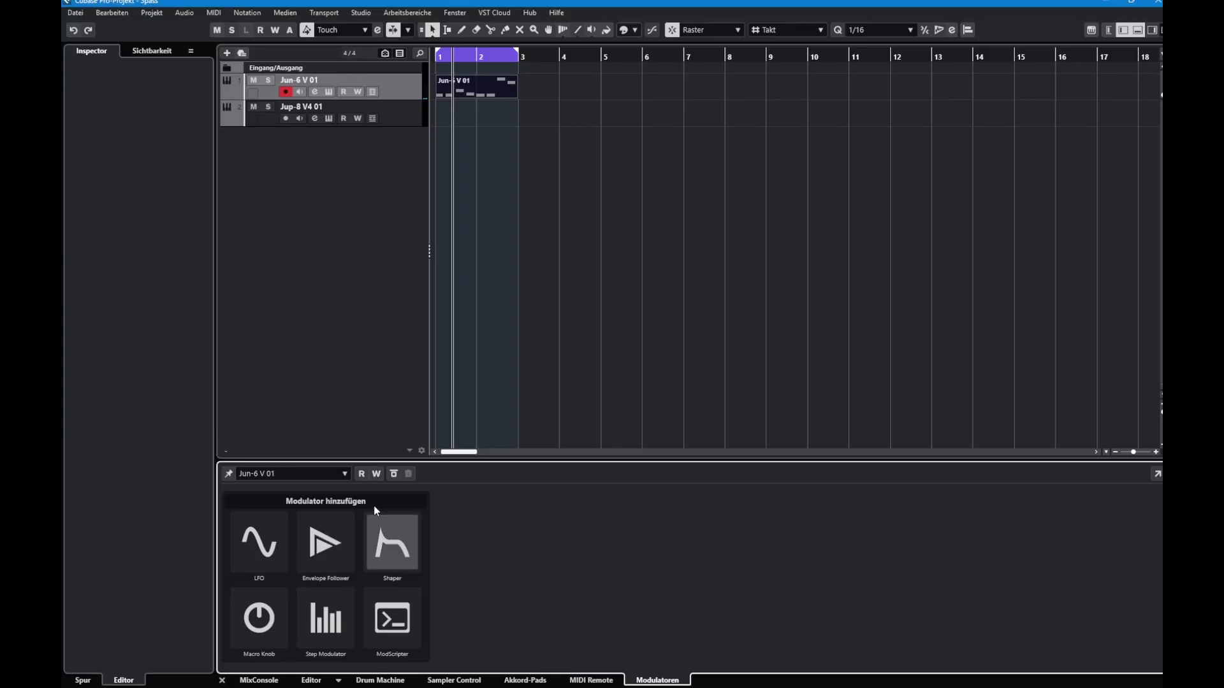
click(400, 88)
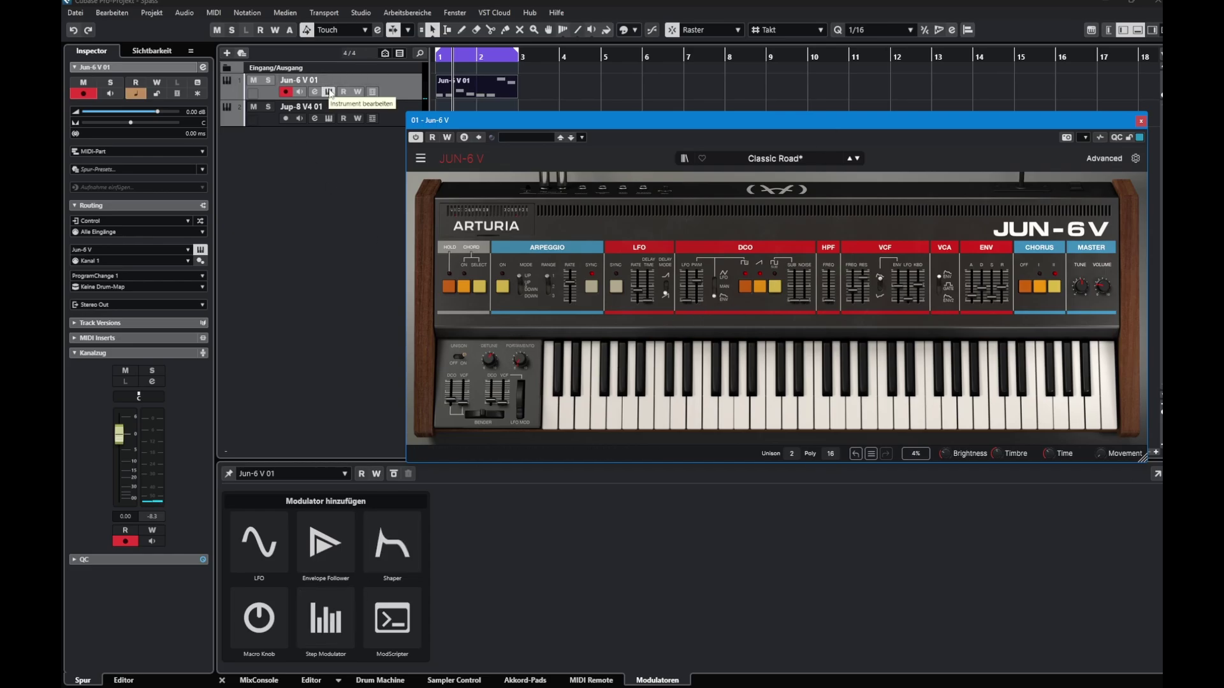
click(270, 526)
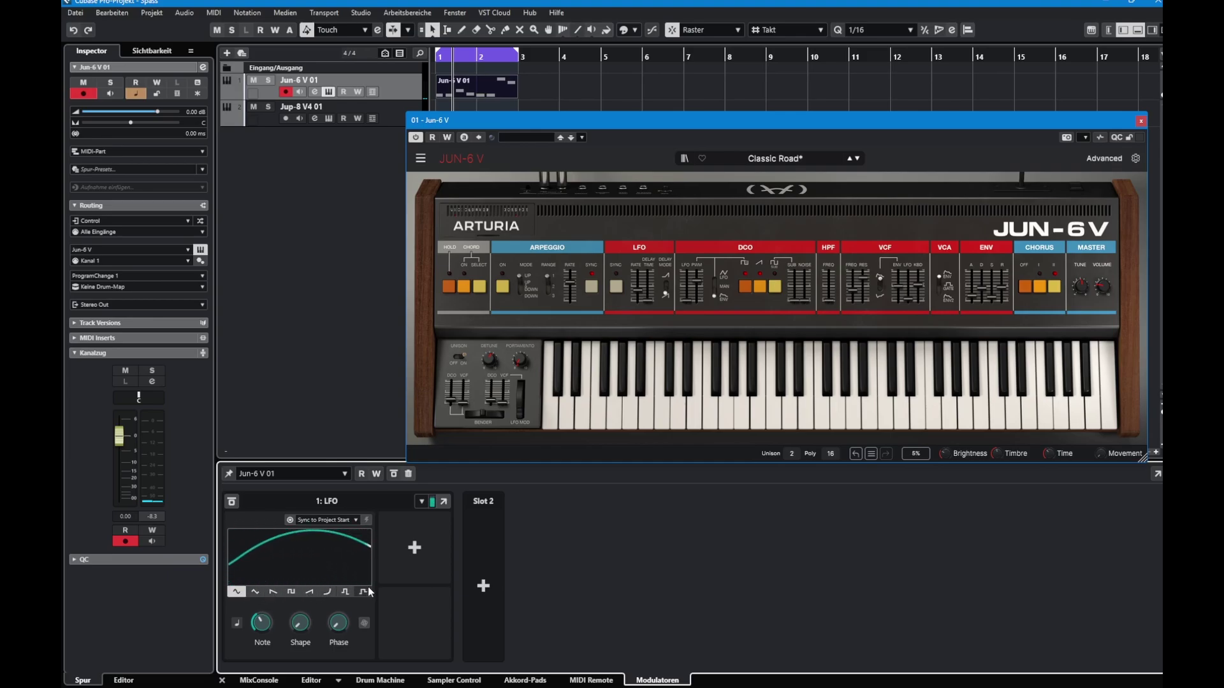
Step: Try several LFO waveforms and a higher Shape value, returning to the sine wave and minimum Shape
click(271, 593)
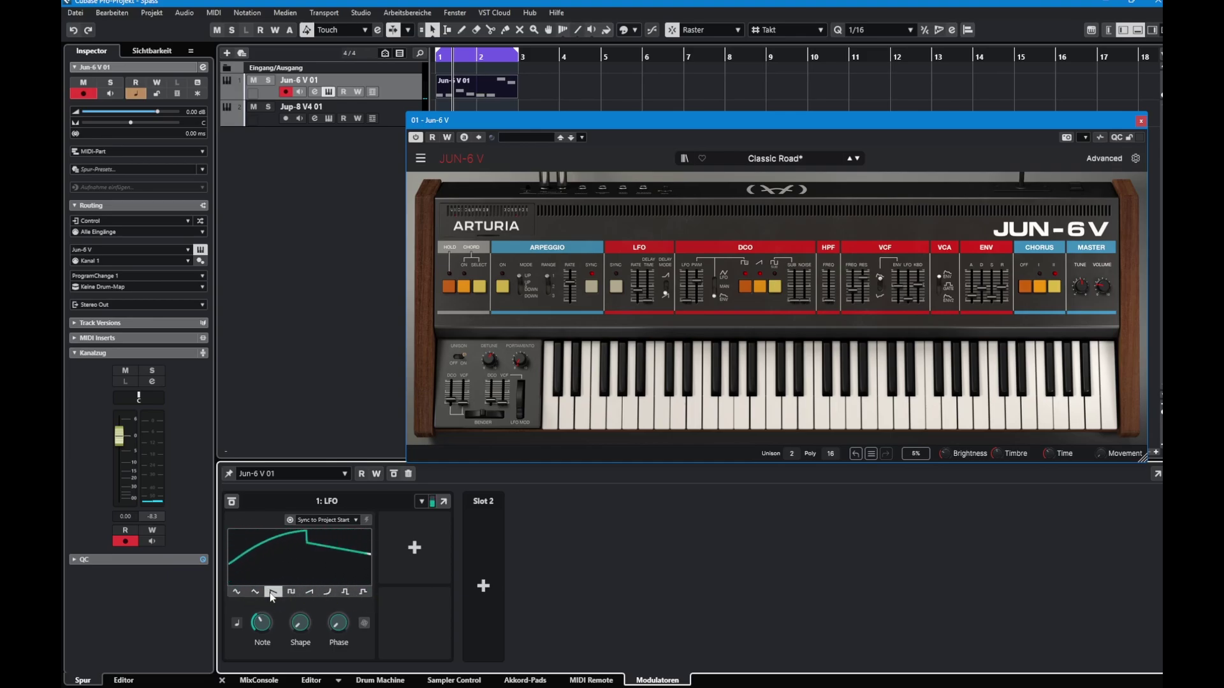
click(309, 592)
click(364, 594)
click(235, 592)
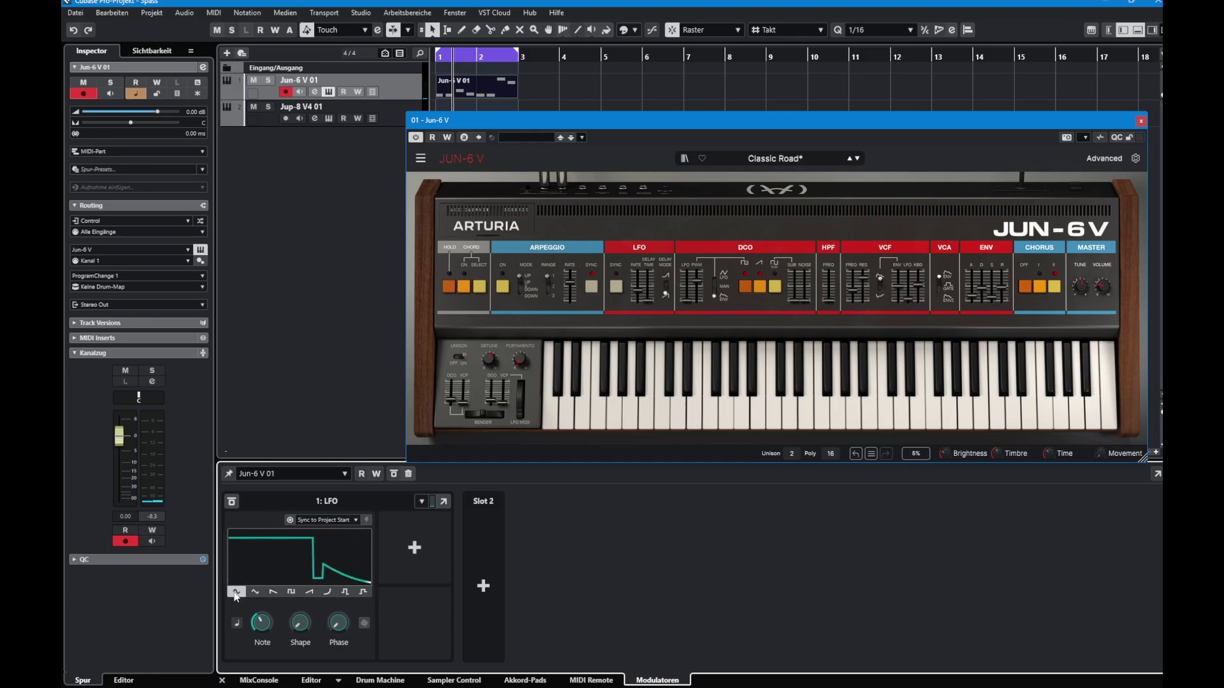
drag(301, 622, 314, 558)
drag(300, 622, 293, 650)
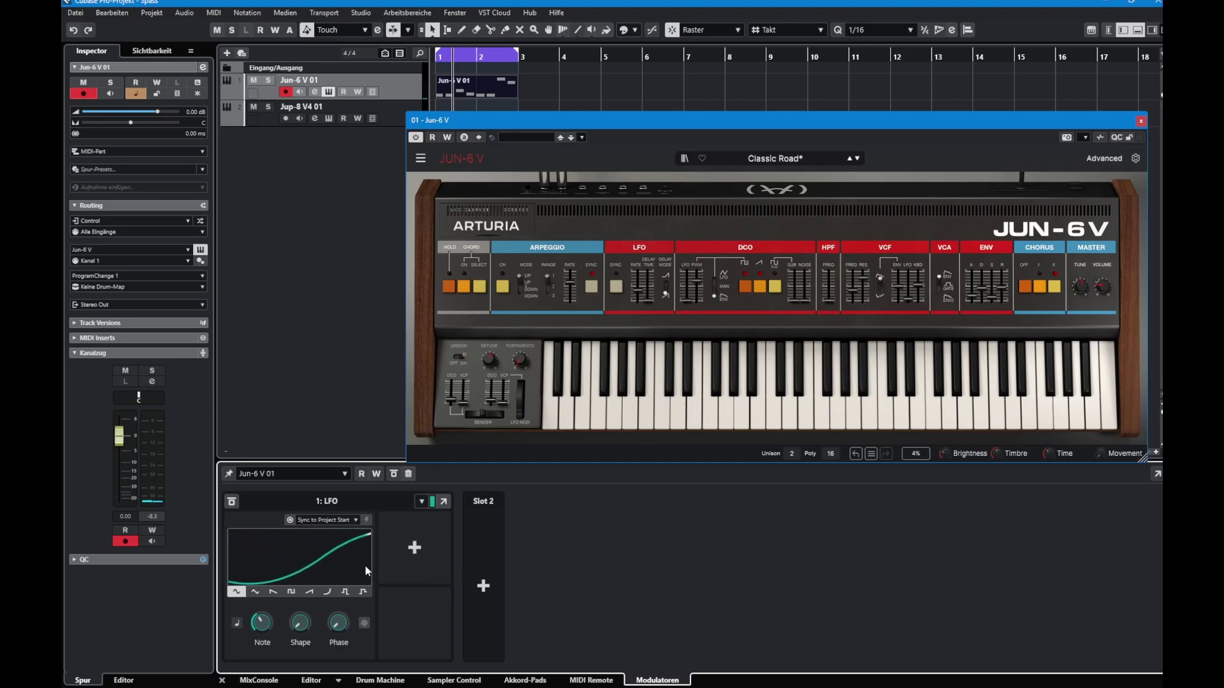
Step: Assign the Jun-6 V VCF Cutoff as the LFO's first modulation target using the learn function
click(411, 550)
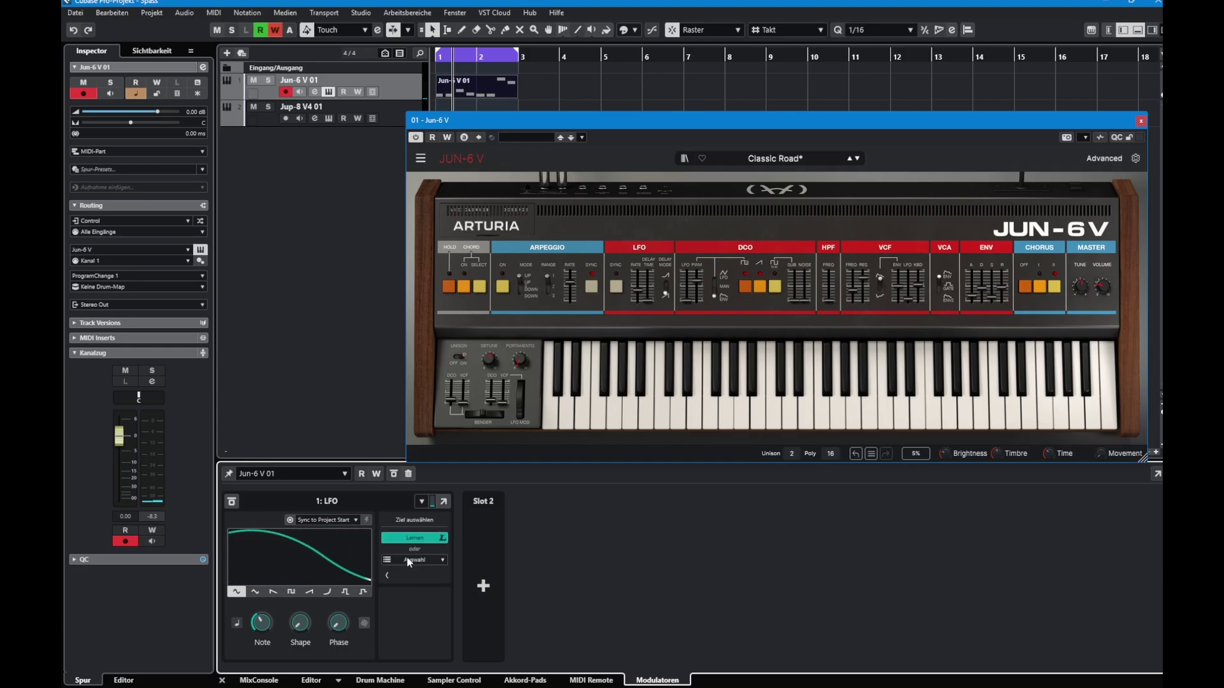
click(858, 294)
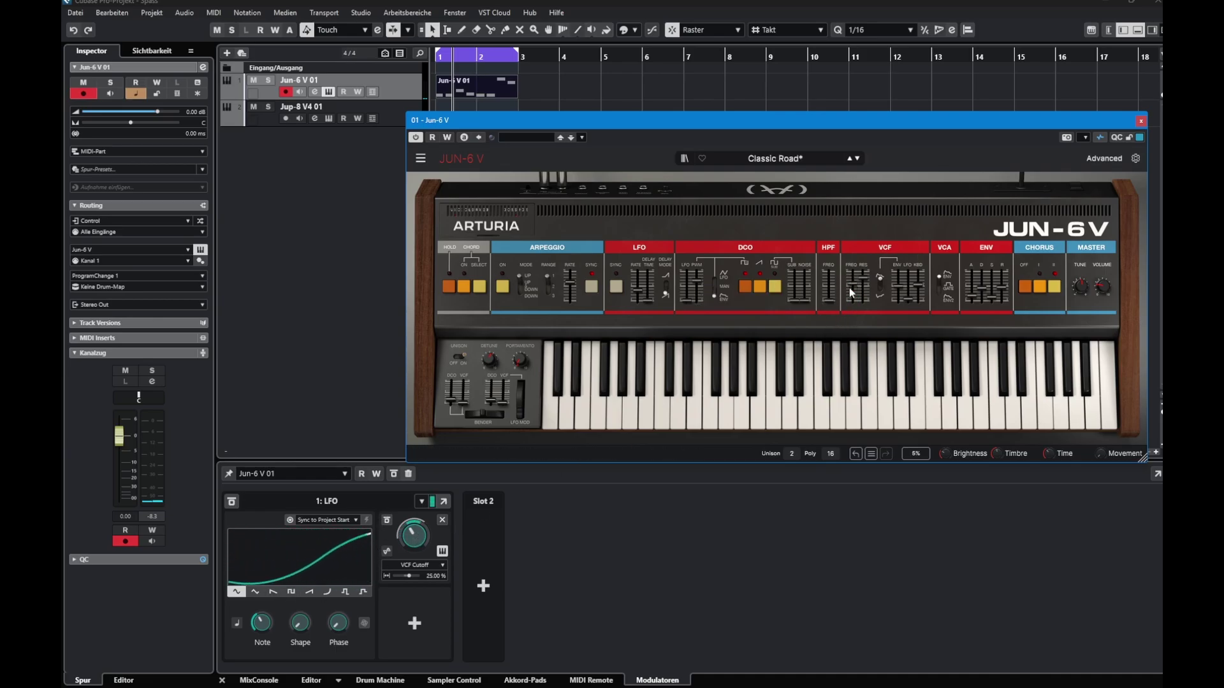
Step: Try positive and negative depths for the LFO's VCF Cutoff modulation, settling on 18.82 % while the clip plays
click(415, 545)
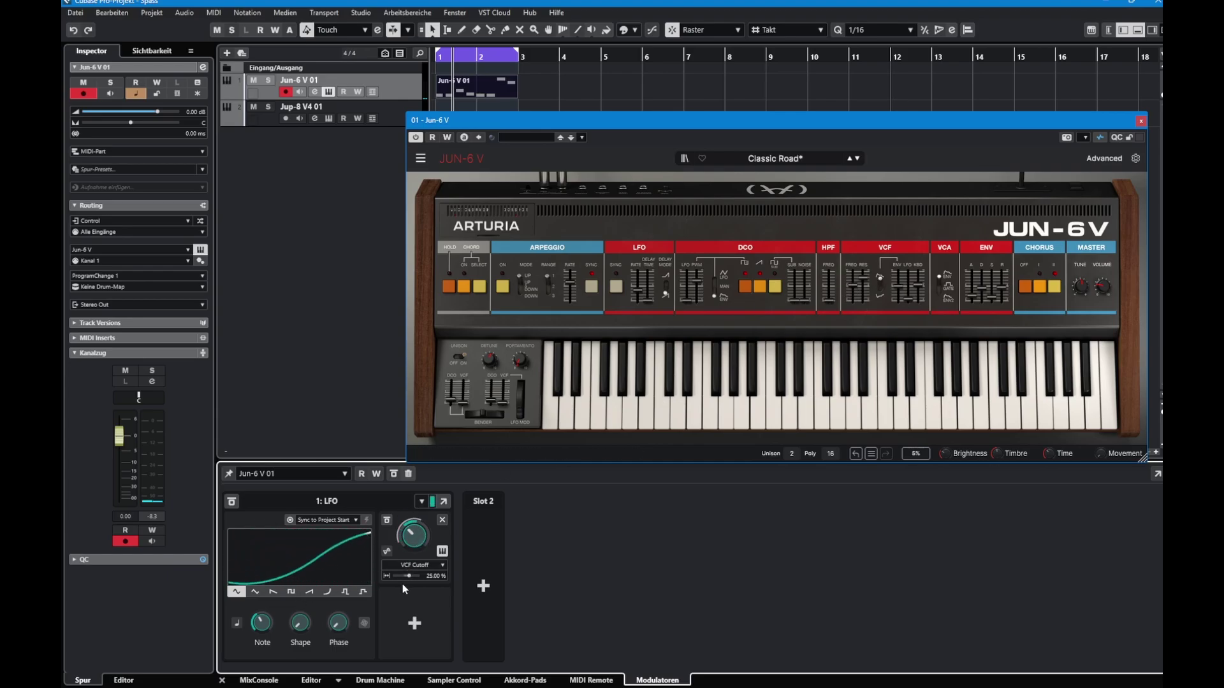
drag(410, 578, 415, 578)
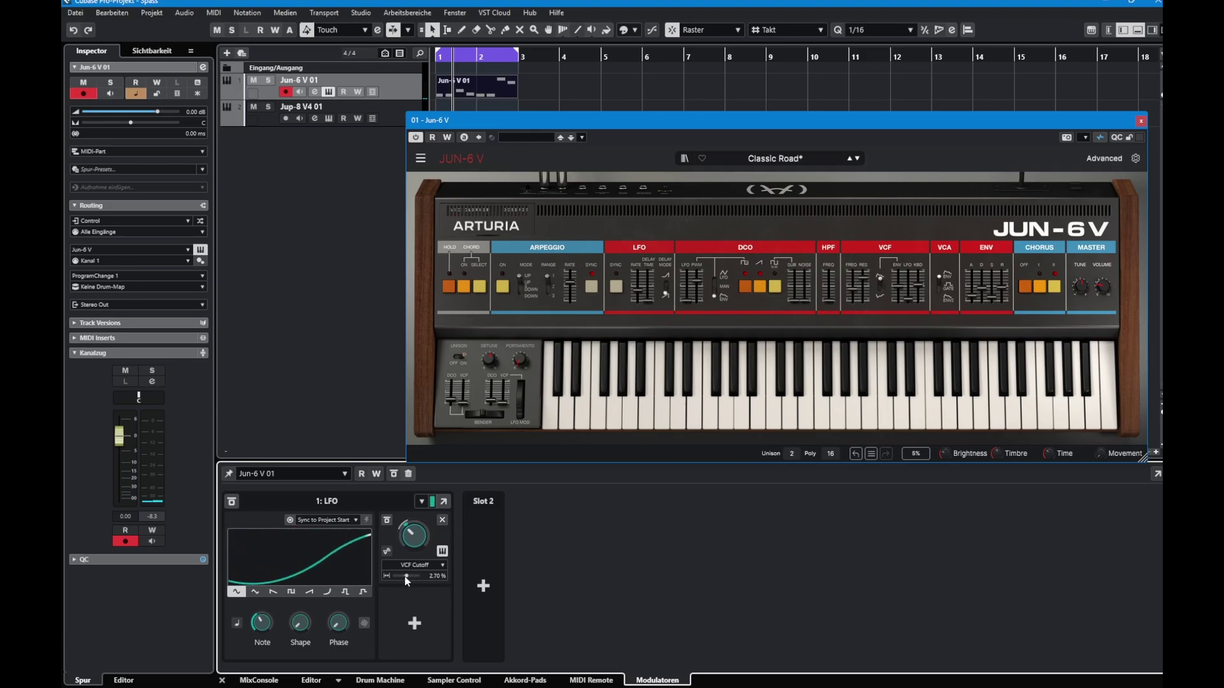
drag(399, 578, 394, 578)
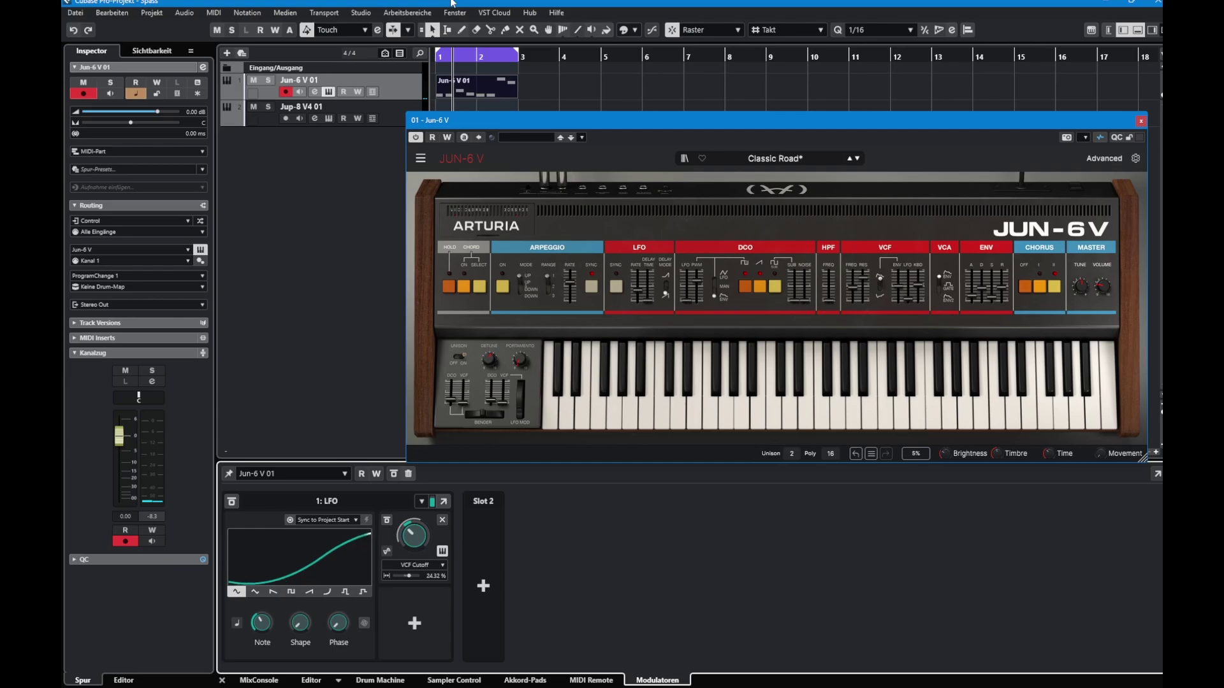
key(space)
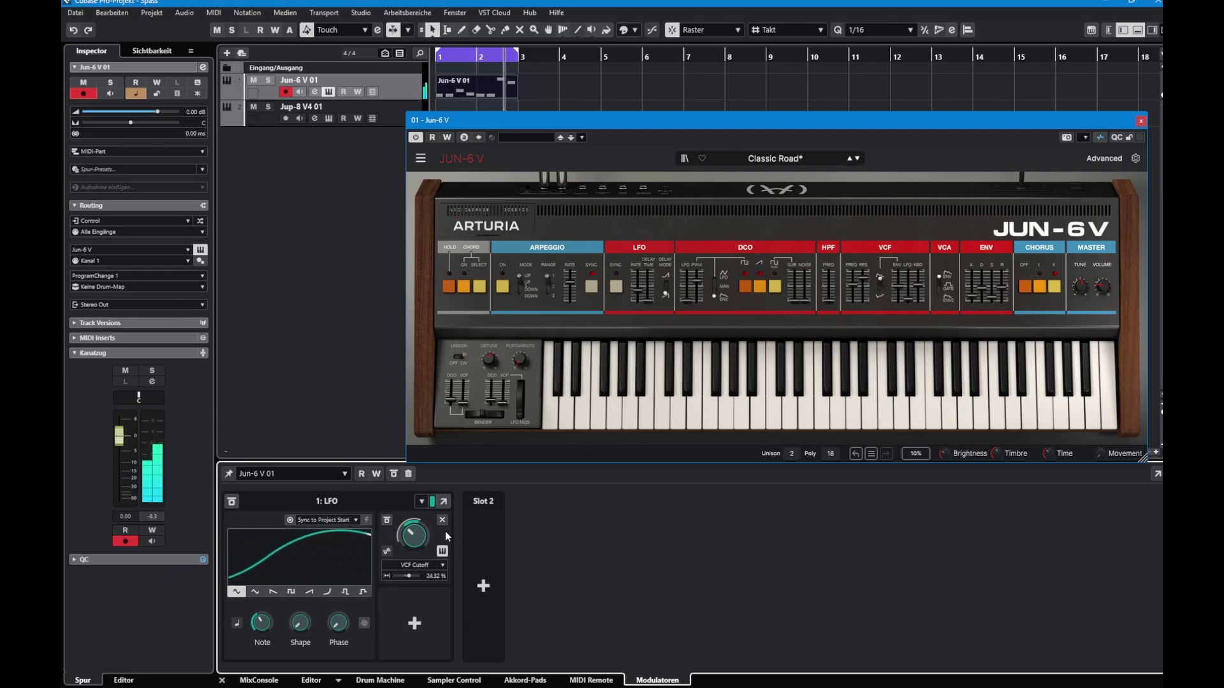
scroll(410, 575, down, 7)
scroll(411, 578, up, 6)
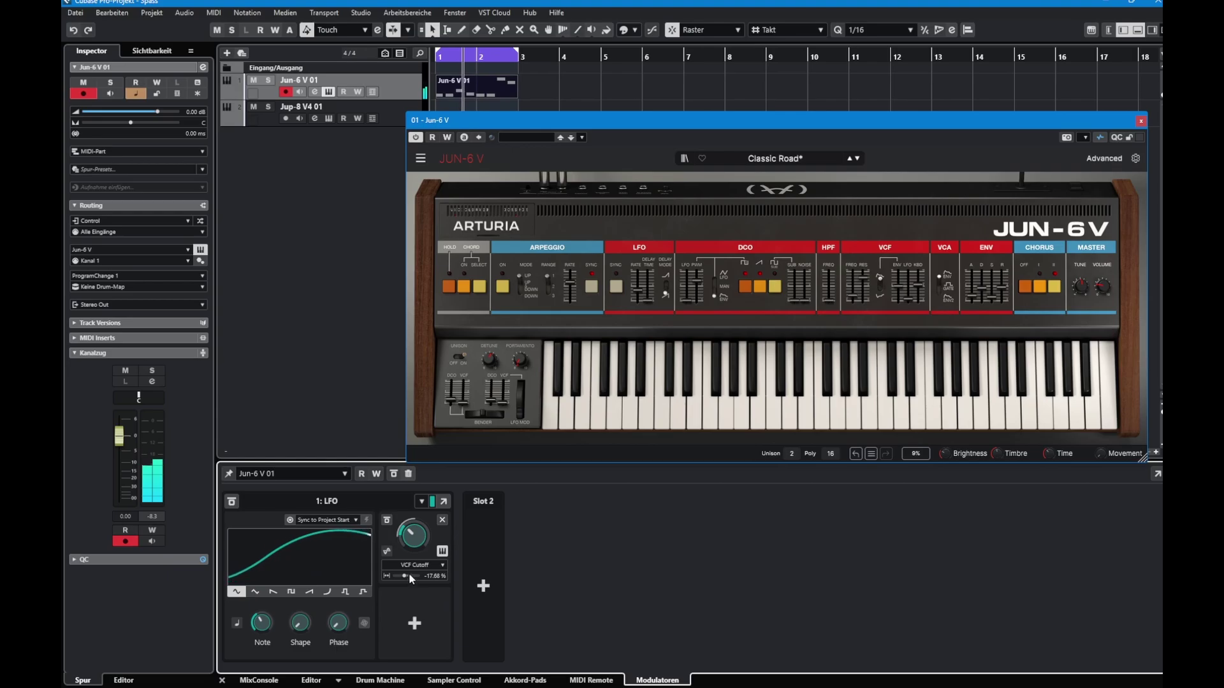
scroll(410, 577, up, 2)
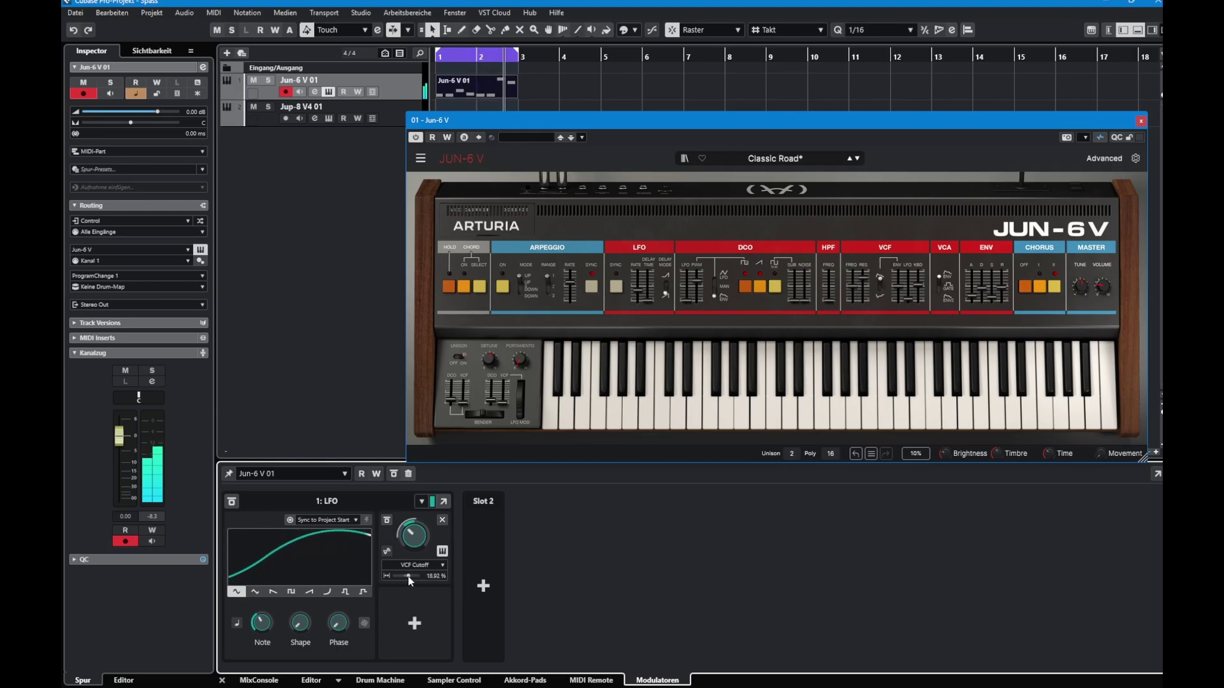
scroll(409, 577, down, 2)
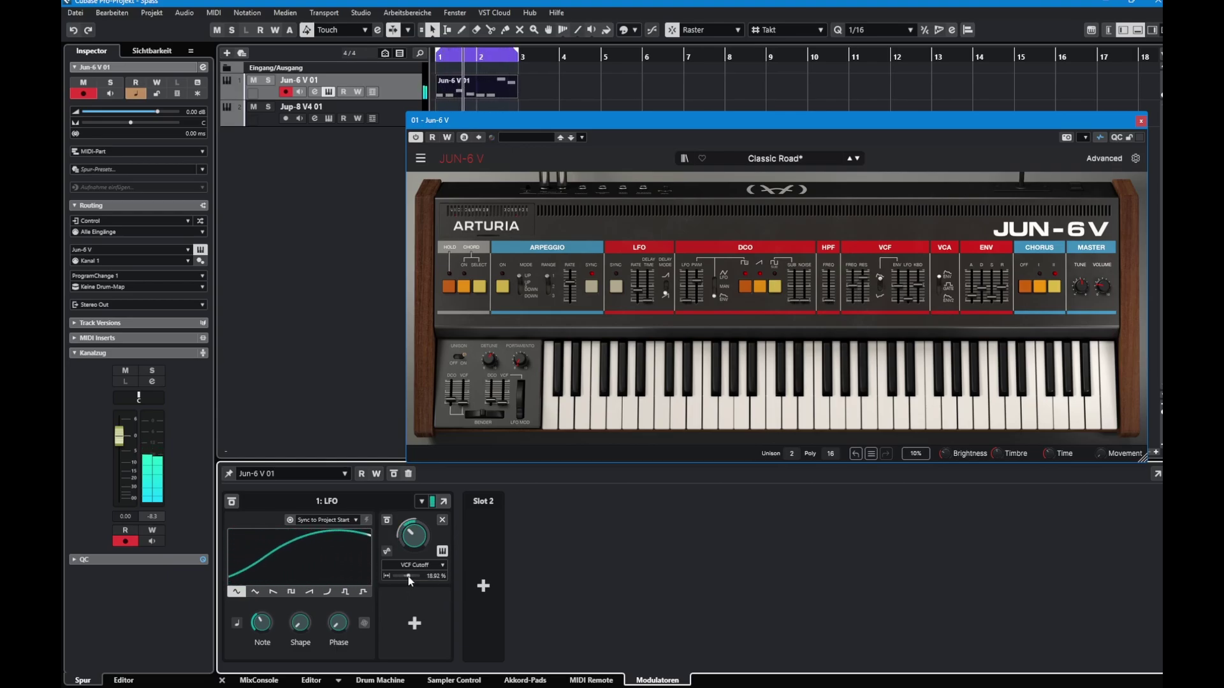
double_click(386, 575)
click(408, 596)
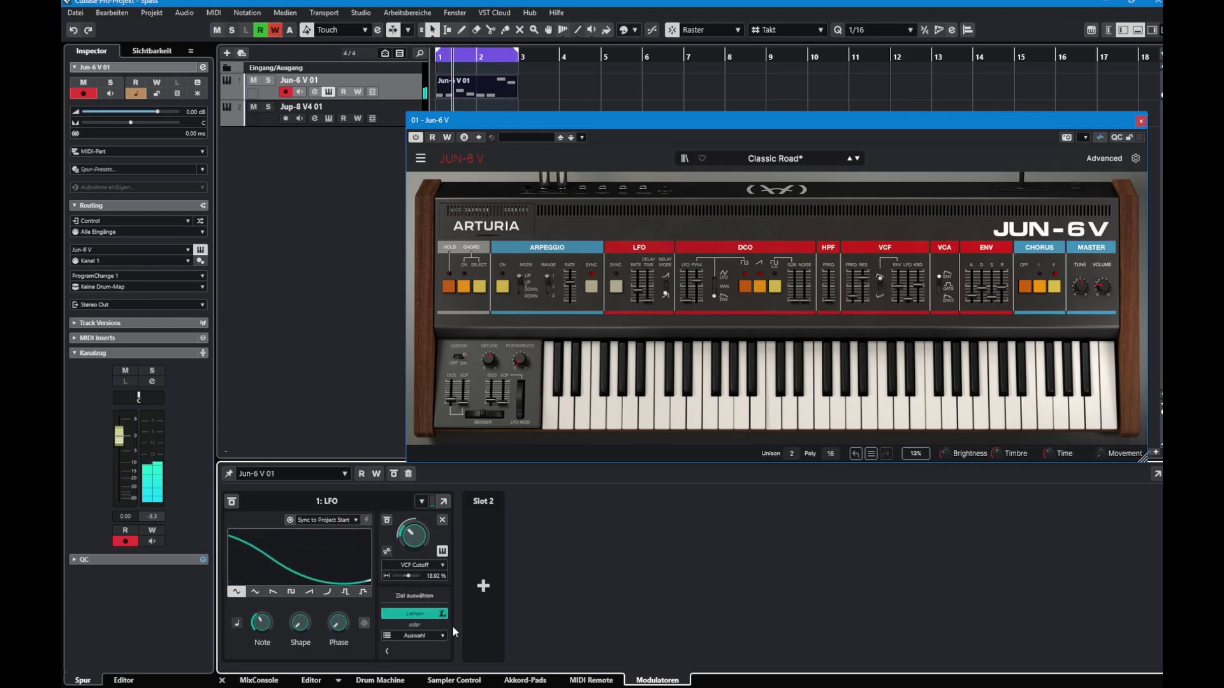
click(386, 652)
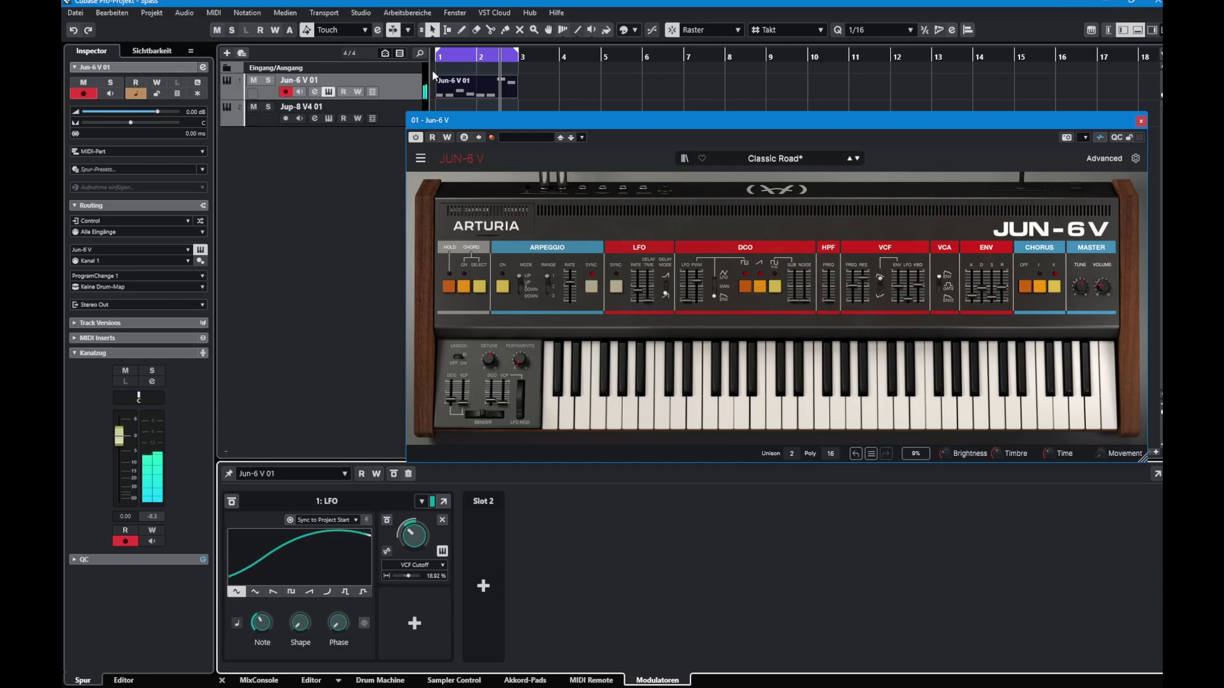
Step: Switch to Bitwig Studio, set the Jun-6 V's DCO Noise Volume to 0.040 while the clip plays, and end playback
key(Escape)
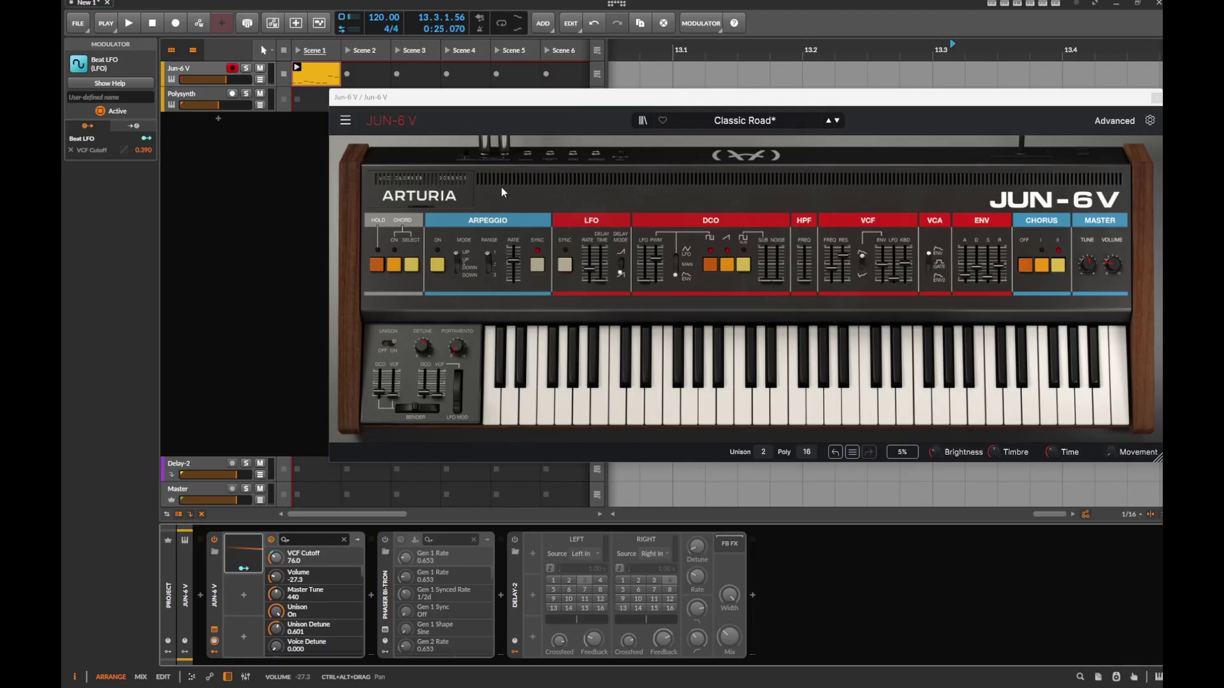
click(380, 596)
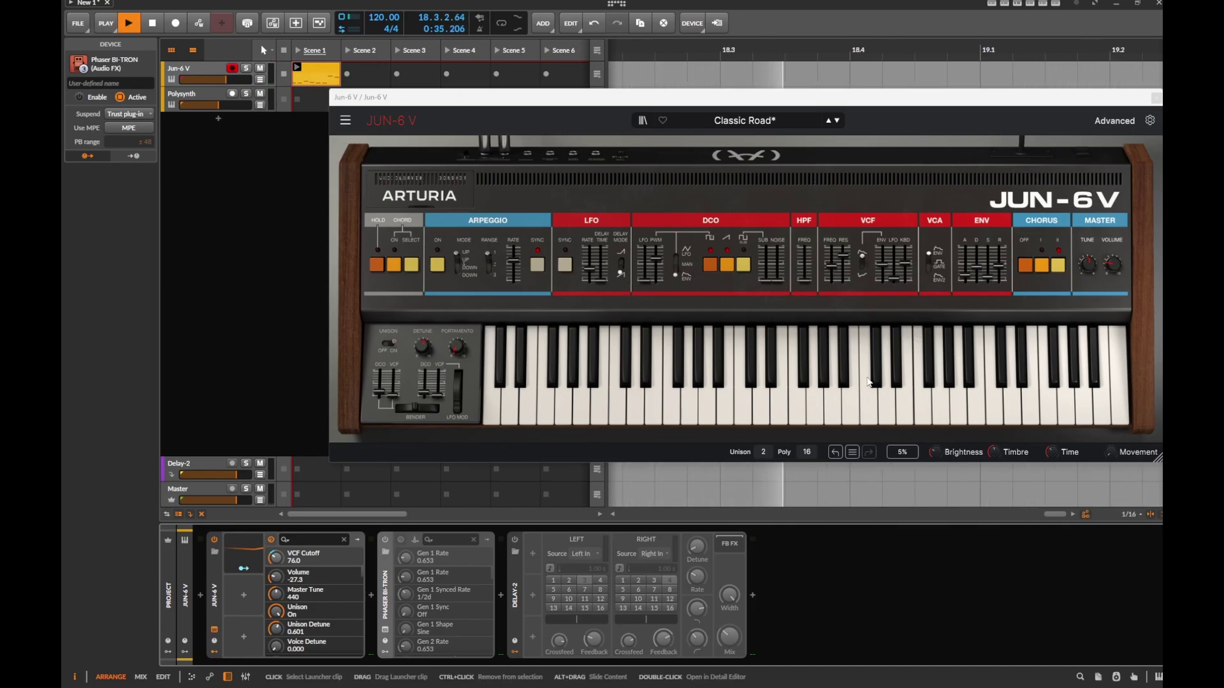
click(783, 278)
drag(783, 278, 783, 273)
double_click(783, 272)
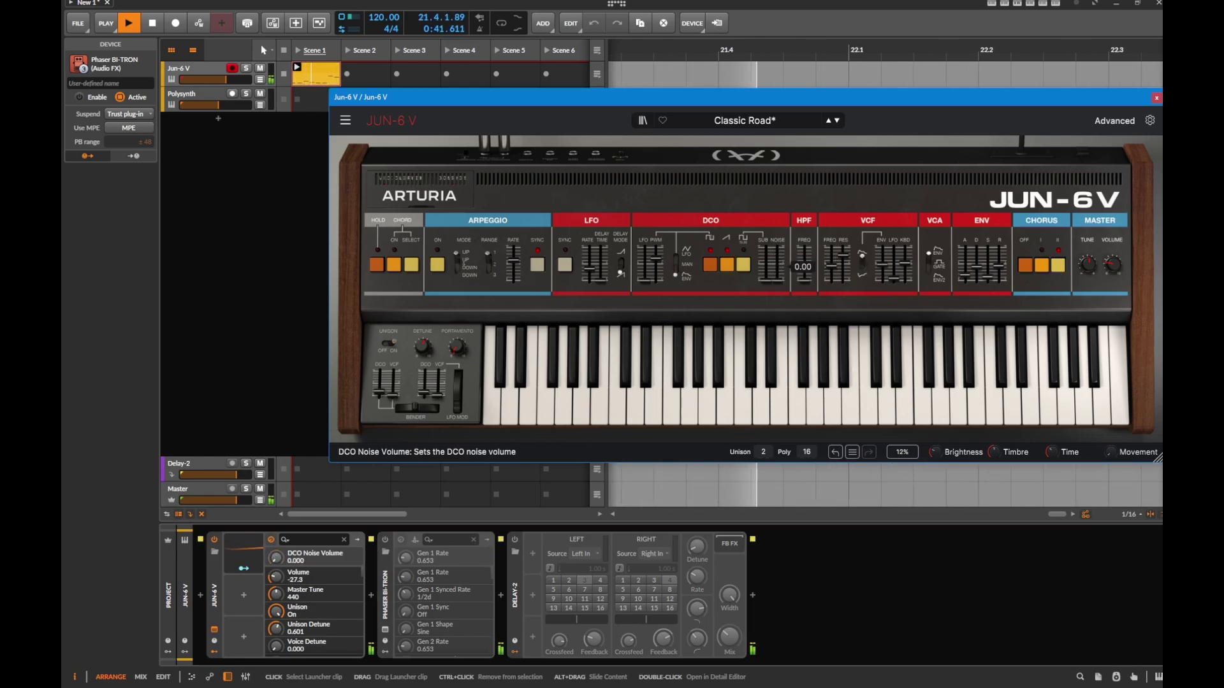
click(238, 155)
key(space)
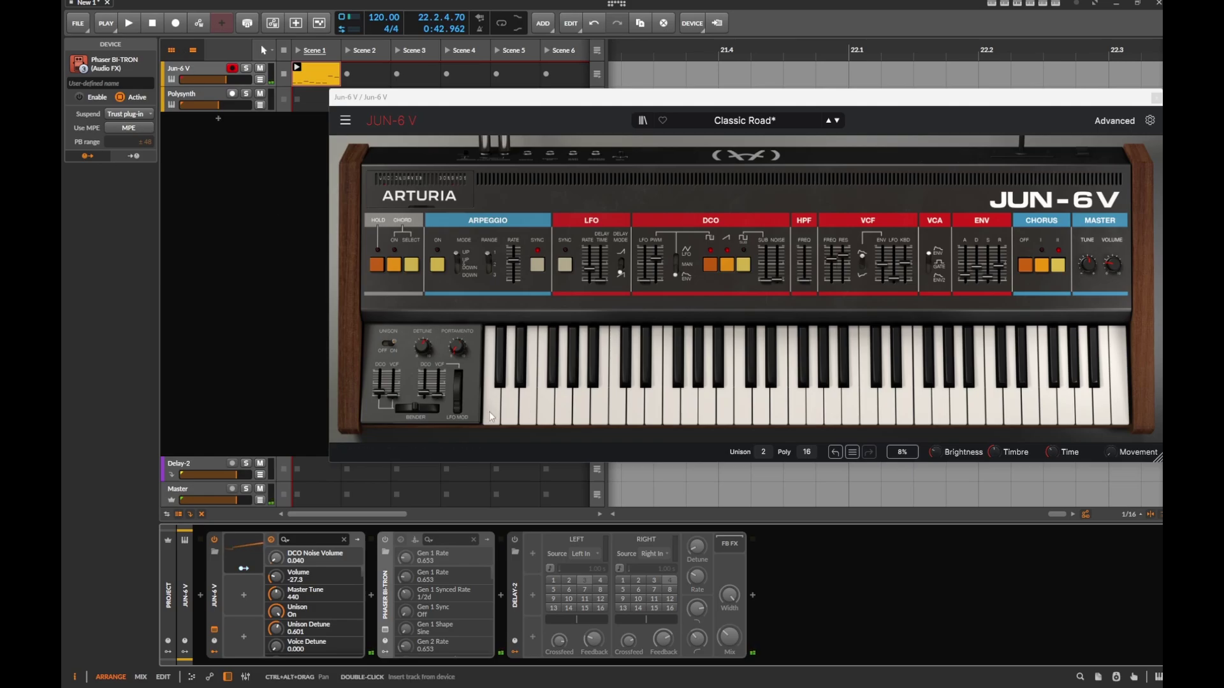
Step: Search the modulators for "step" and add the Steps modulator to the Jun-6 V device below the Beat LFO
click(244, 598)
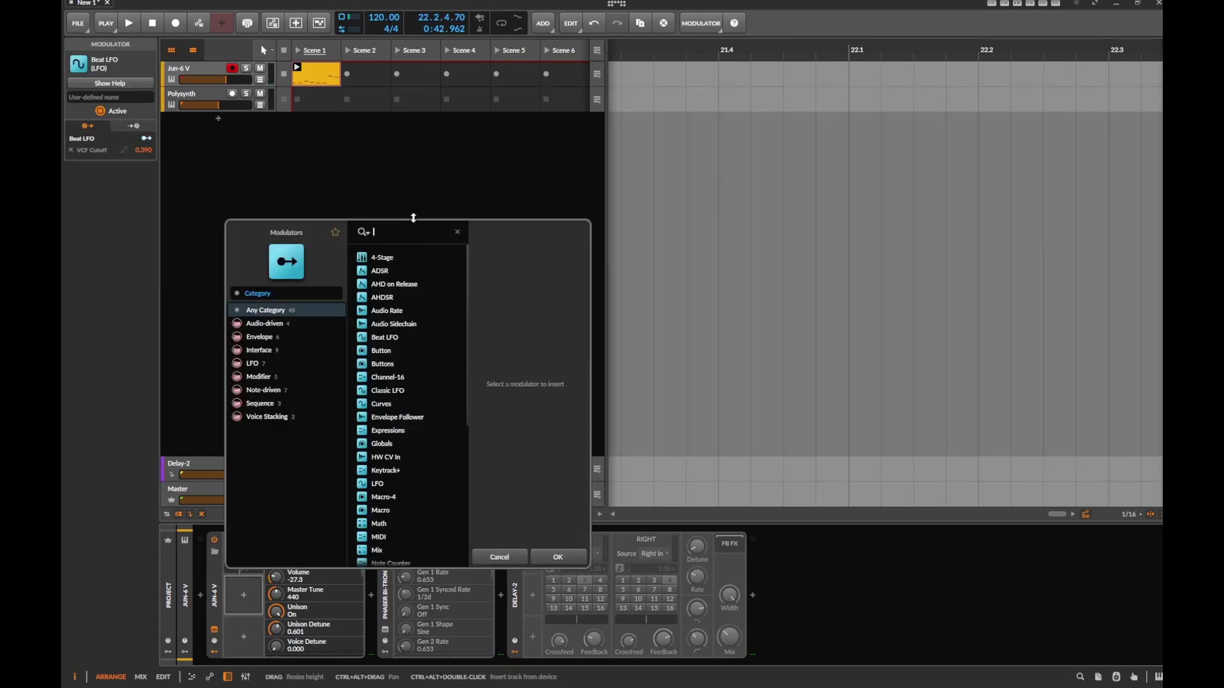
text(step)
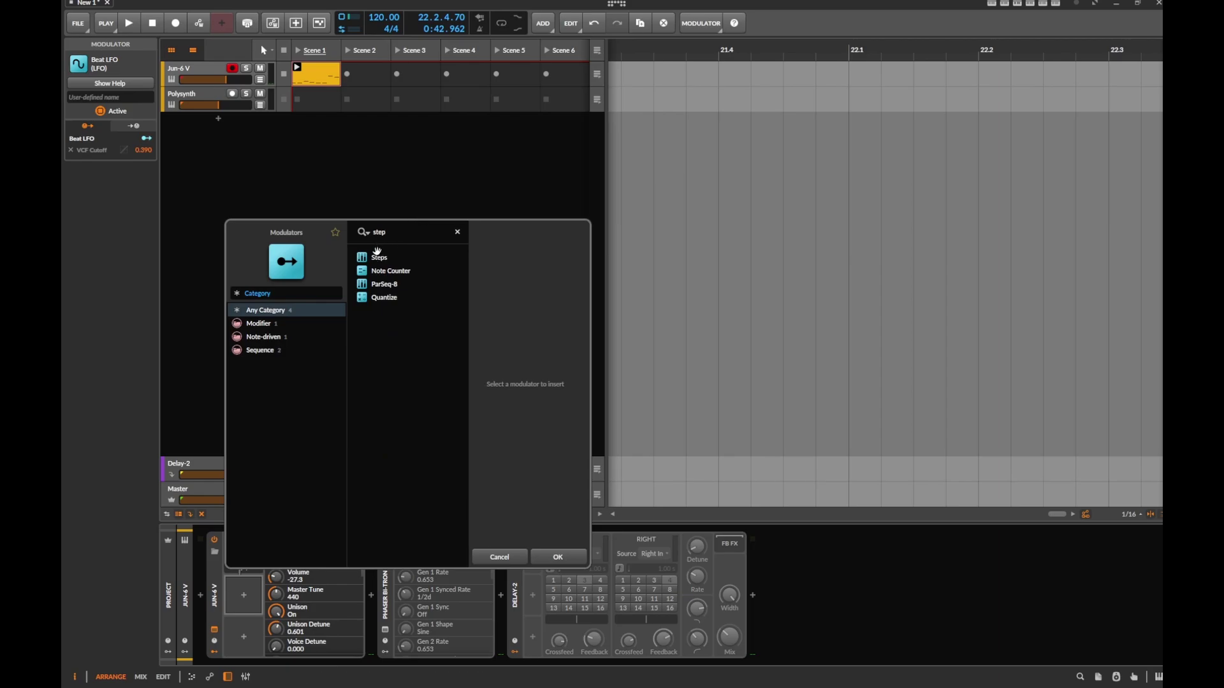
key(Down)
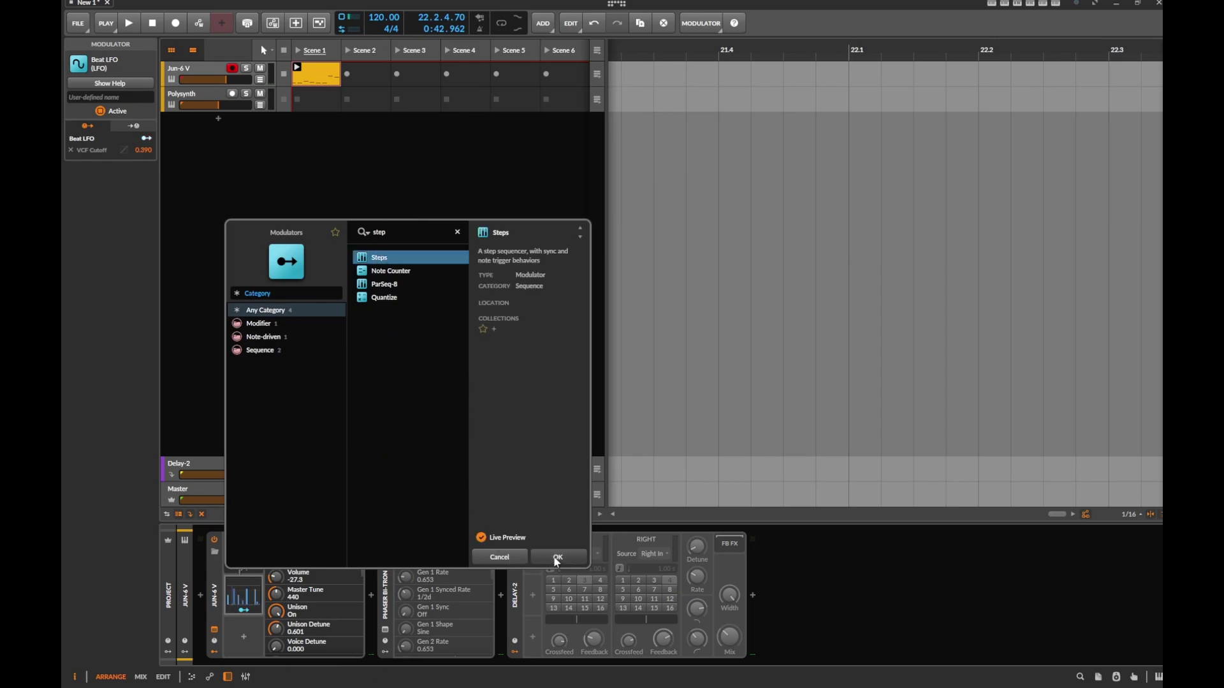
click(557, 559)
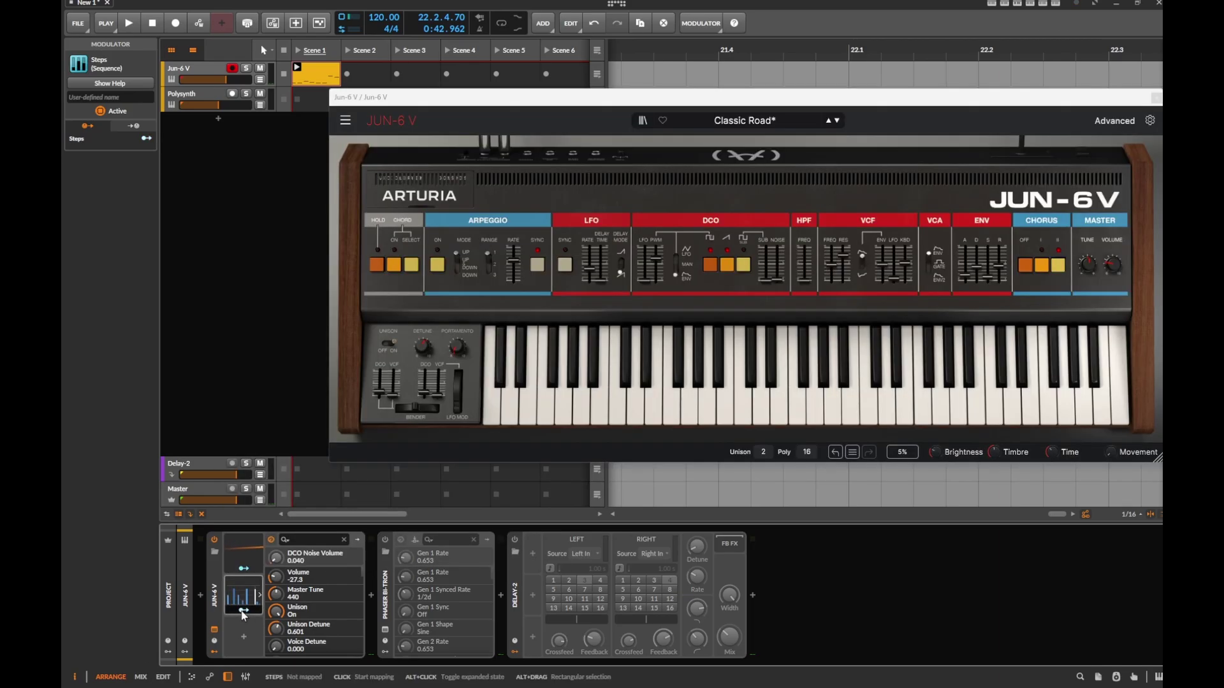
Step: Map the Steps modulator to DCO Noise Volume with an amount of 1.000 and expand its step editor
click(244, 612)
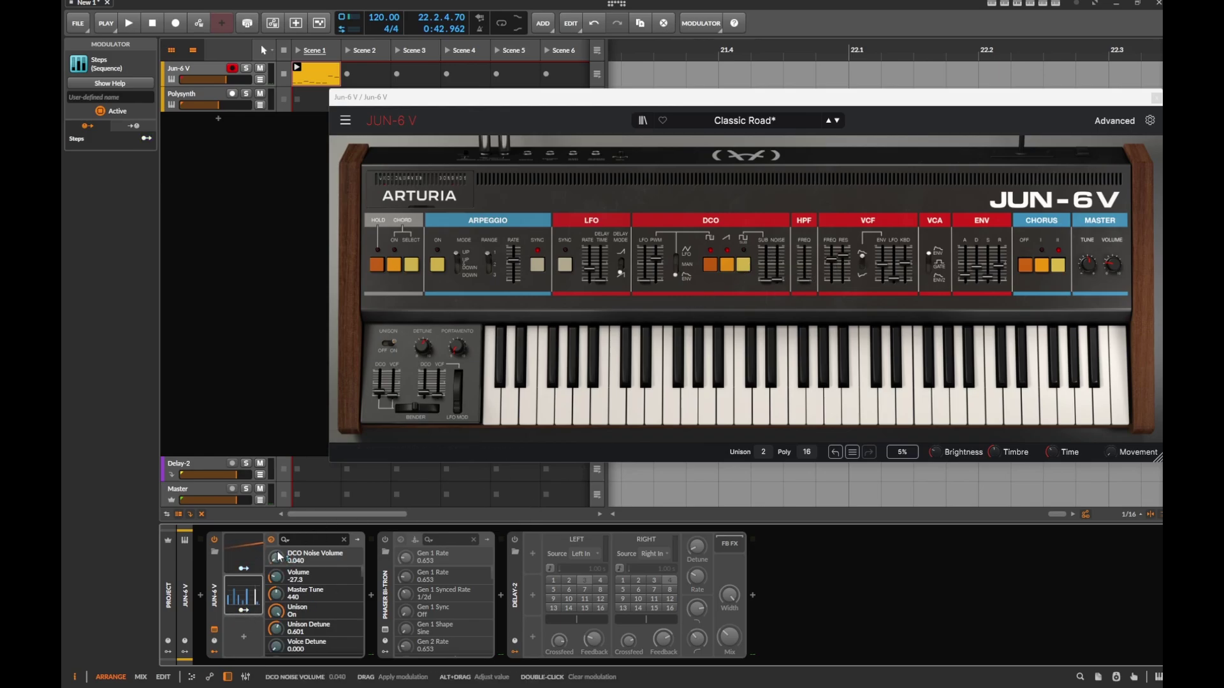
drag(283, 564, 383, 553)
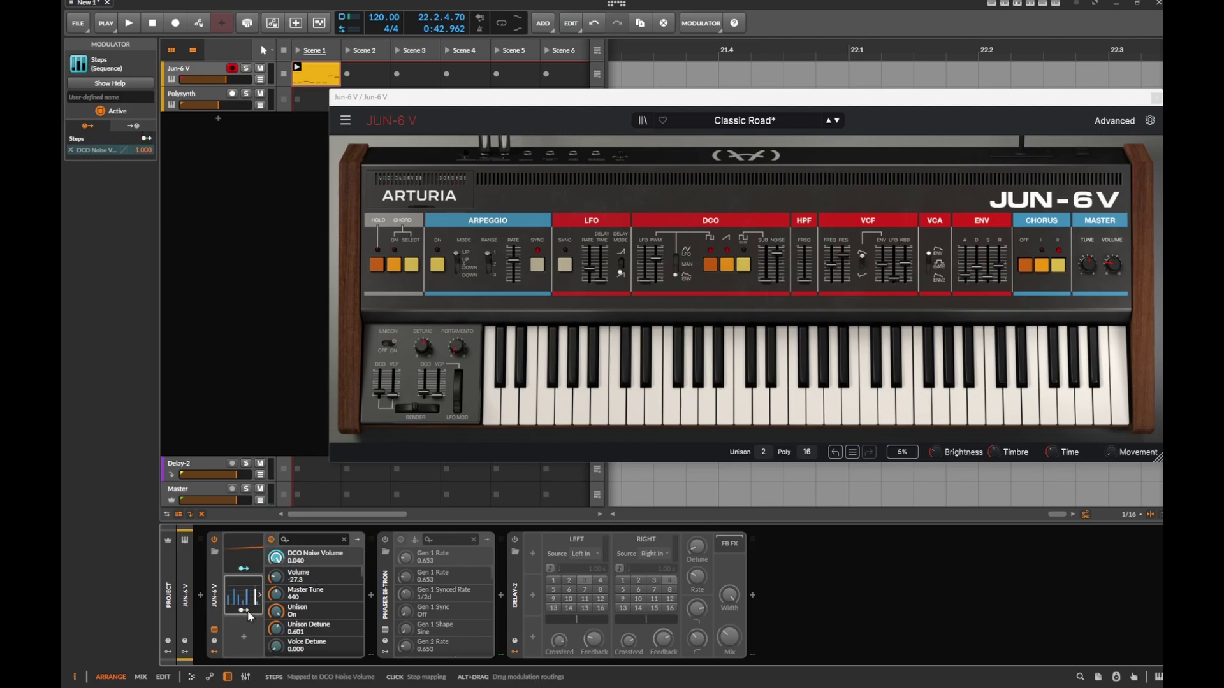
click(260, 598)
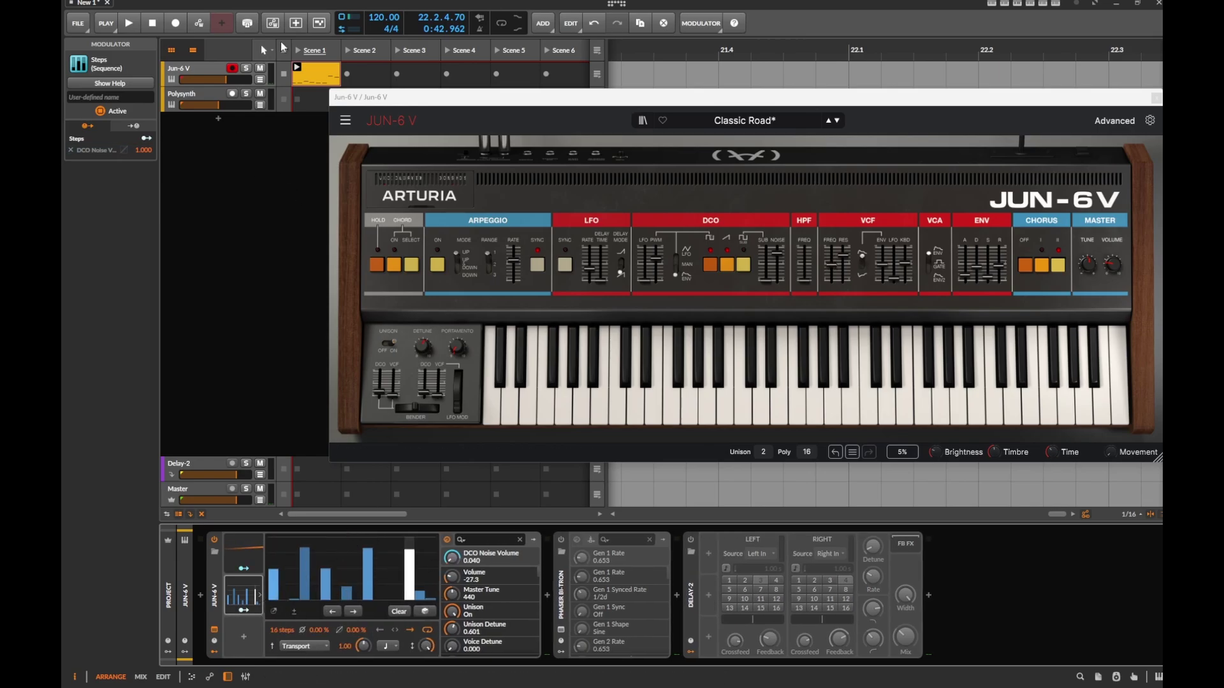
Step: Randomize the Steps pattern and redraw its bar heights by hand while the clip plays, ending playback when done
key(space)
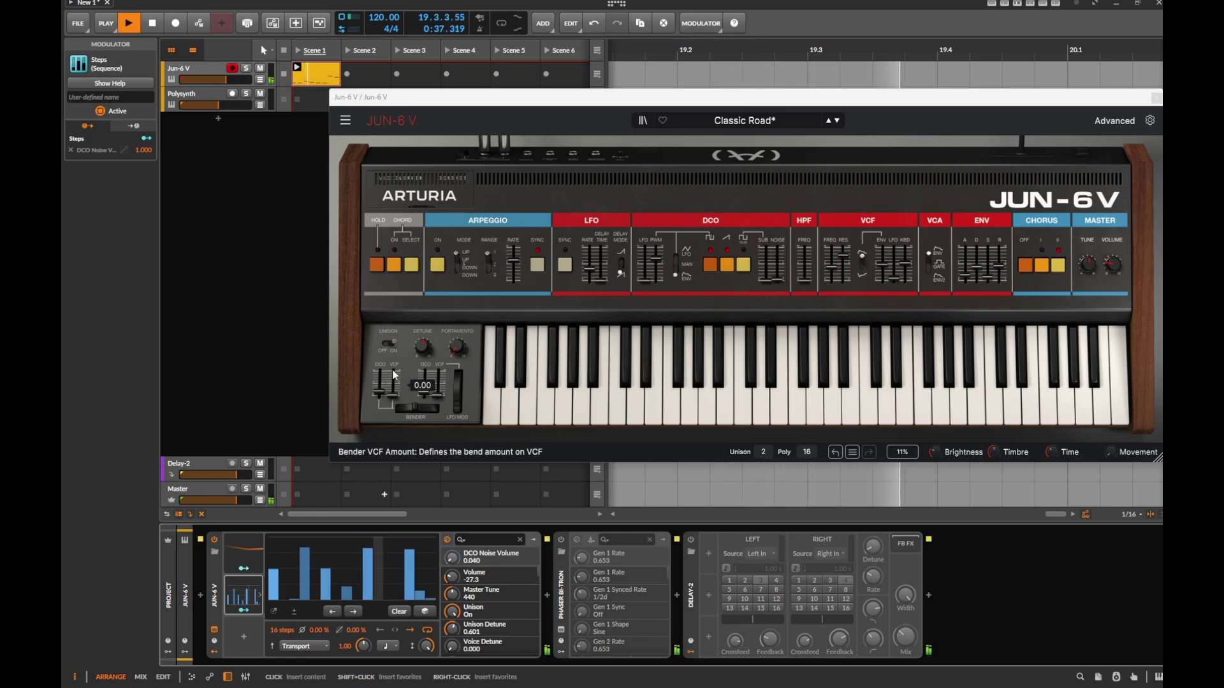
click(404, 420)
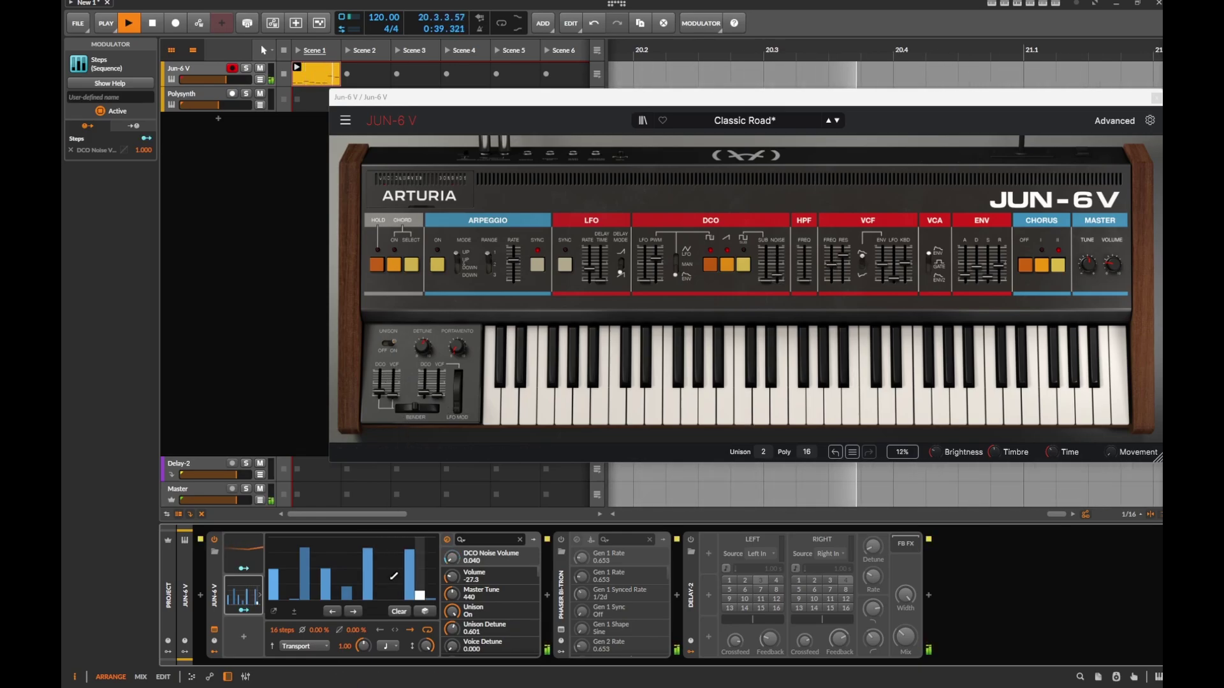
click(388, 577)
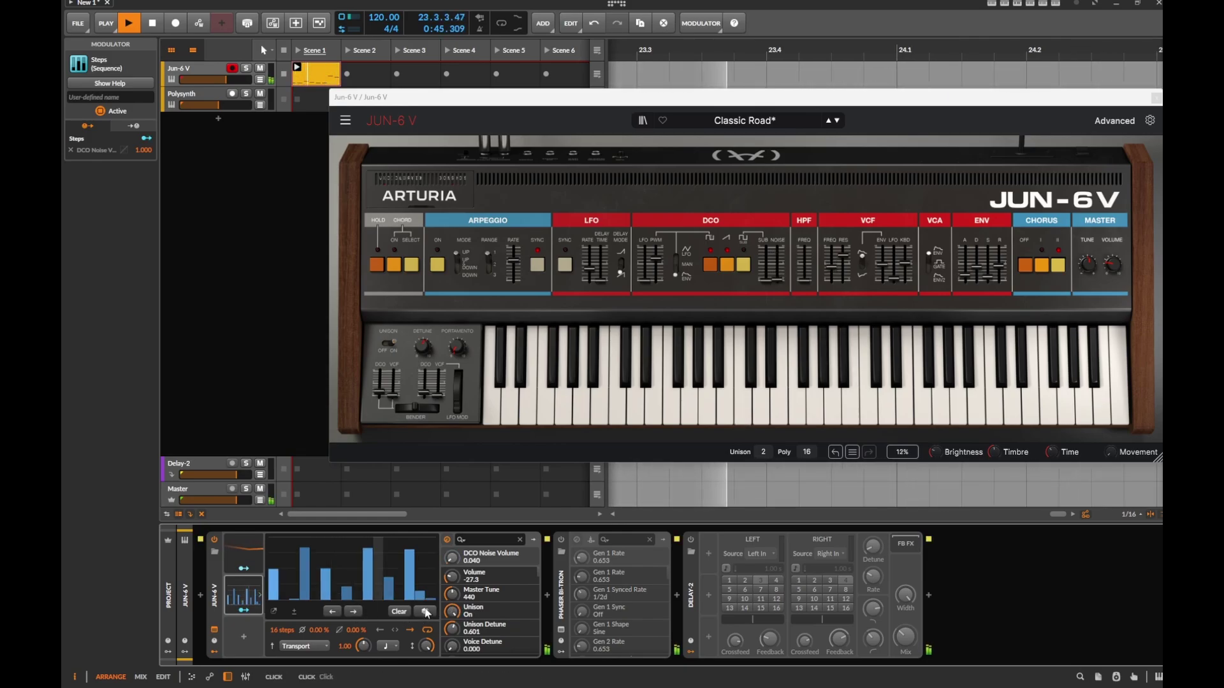
click(425, 611)
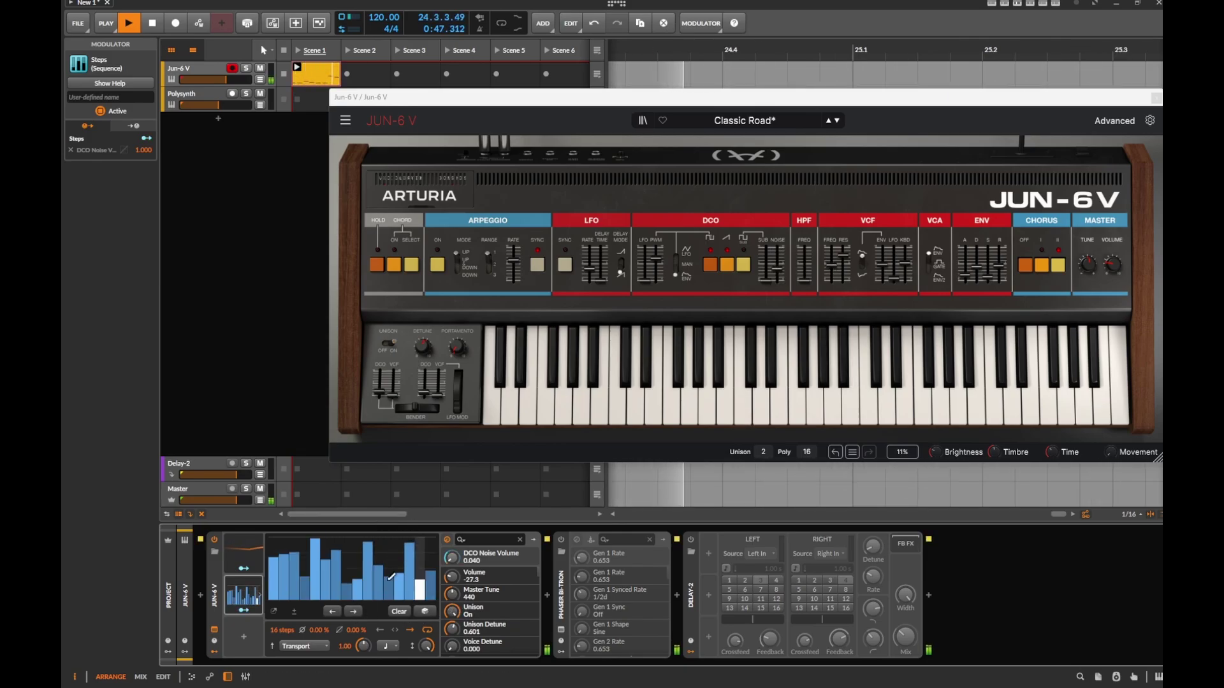
mouse_move(364, 591)
mouse_down()
mouse_move(348, 556)
mouse_move(317, 540)
mouse_move(291, 599)
mouse_move(282, 581)
mouse_move(323, 541)
mouse_move(342, 609)
mouse_move(387, 576)
mouse_move(393, 553)
mouse_move(430, 548)
mouse_up()
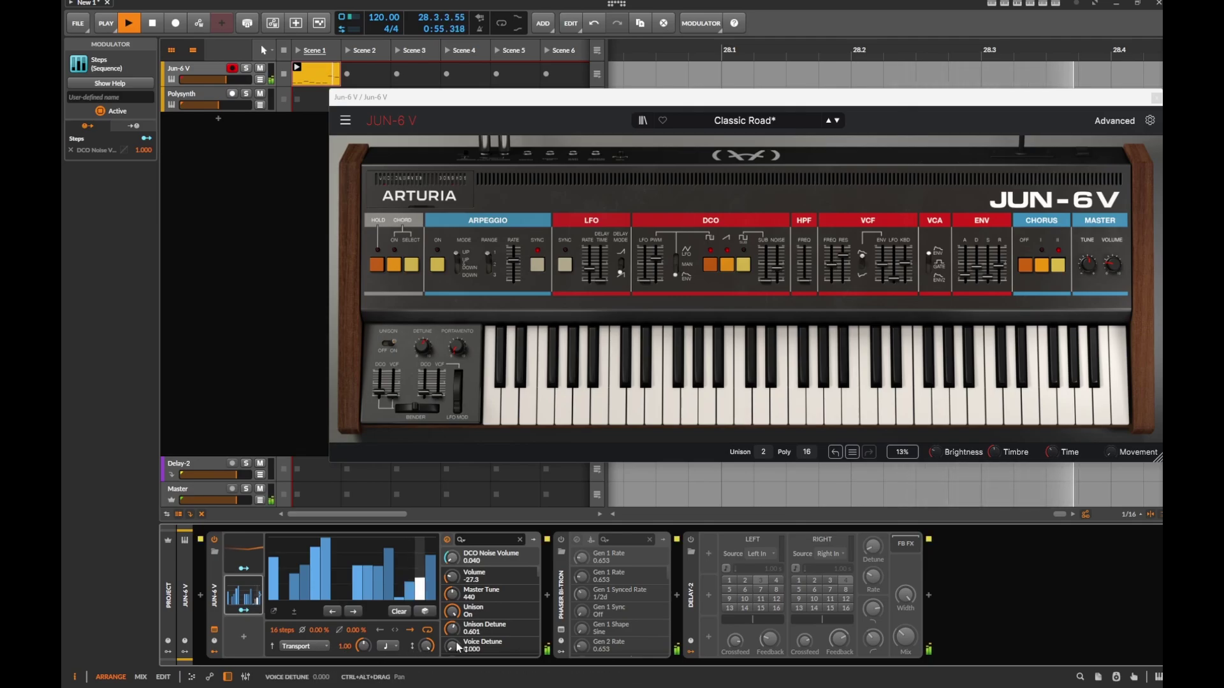
key(space)
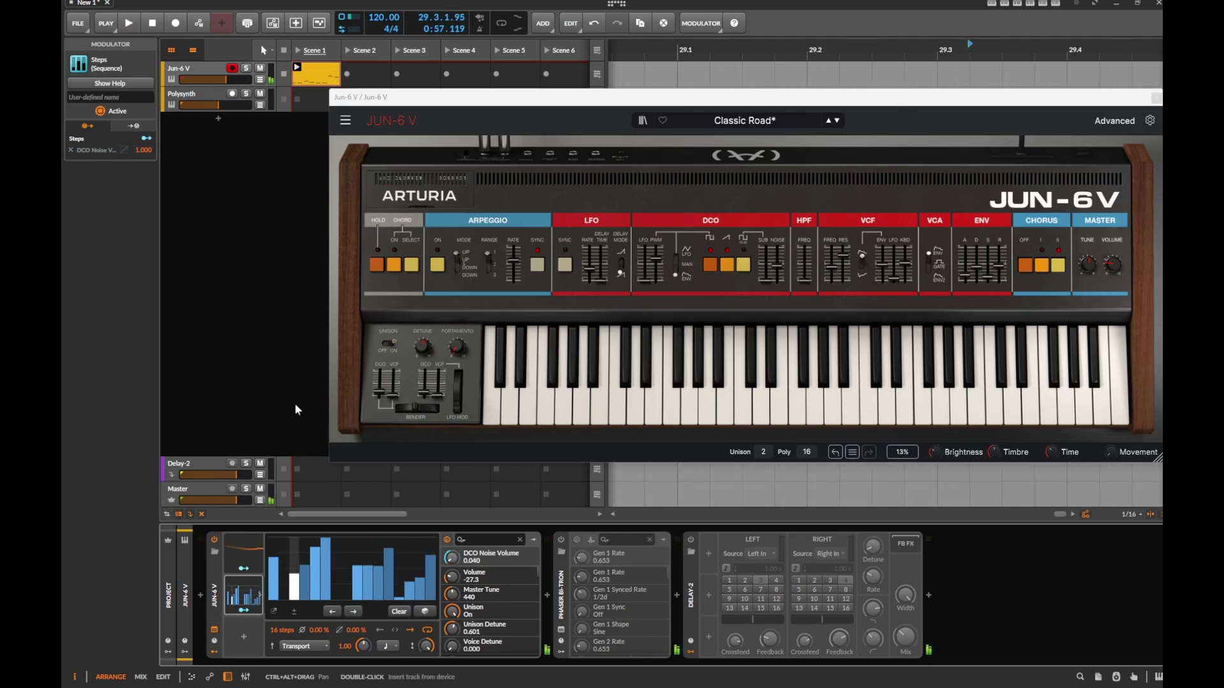
Step: Collapse the Steps editor and play the clip briefly to hear the DCO noise modulation
click(265, 593)
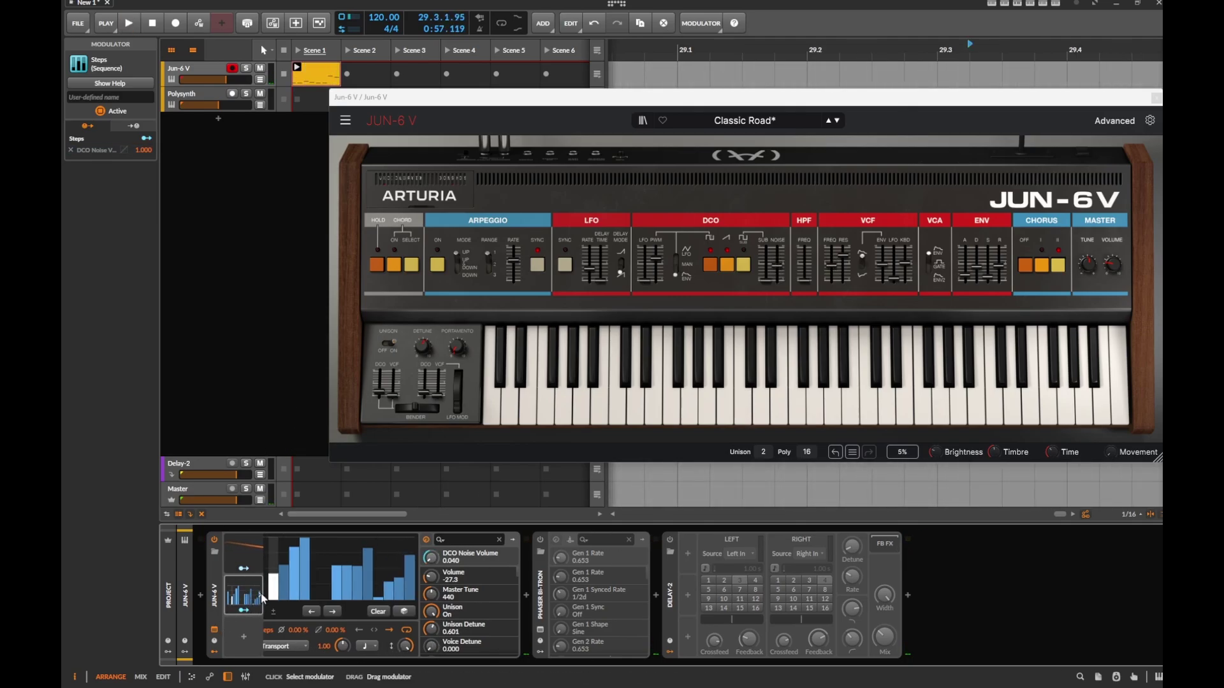
key(space)
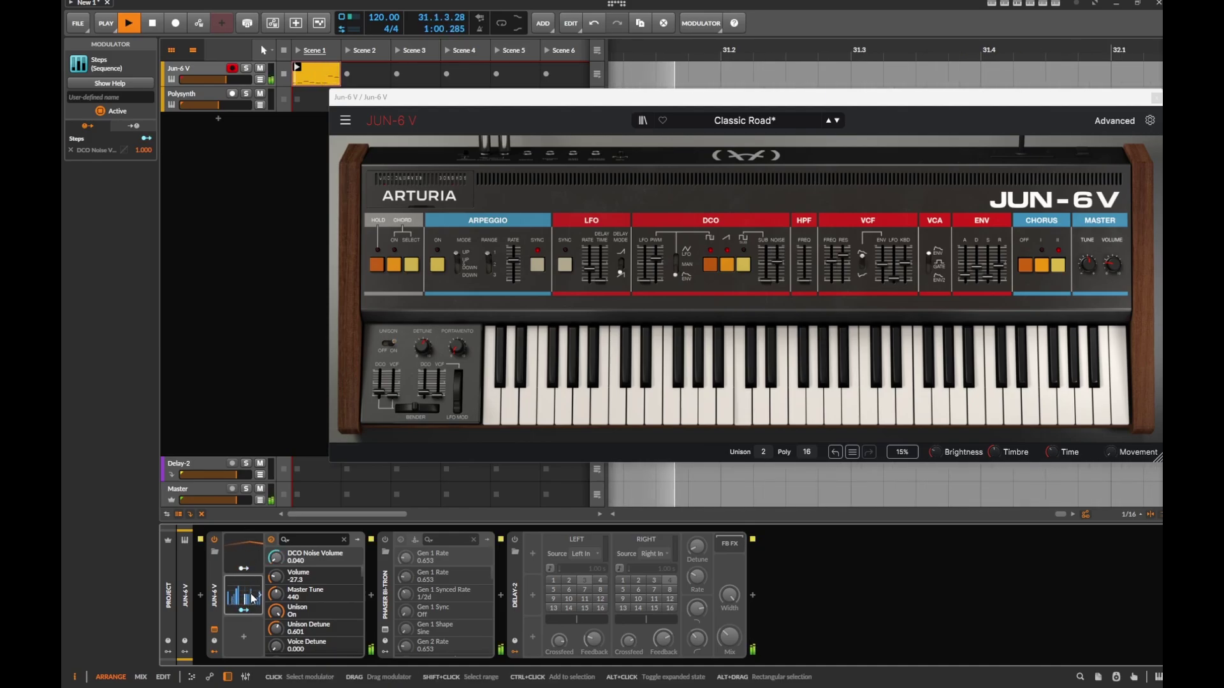
key(space)
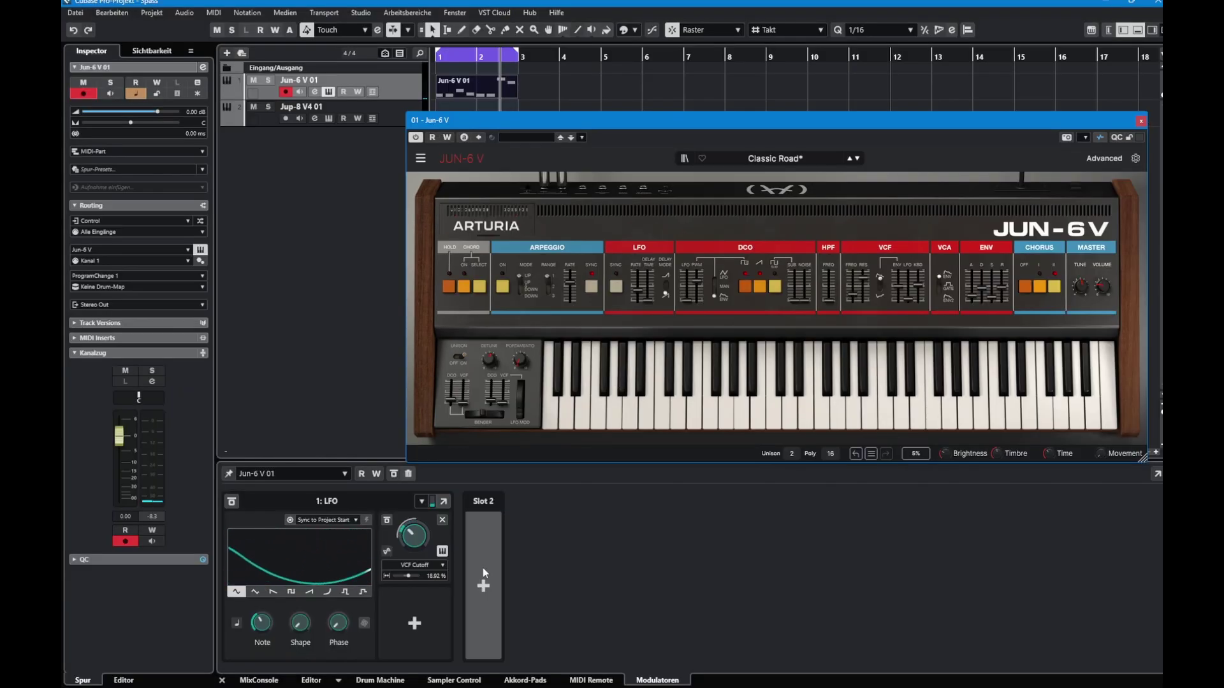
Step: In Cubase, add a Step Modulator in Slot 2 and assign the Jun-6 V's DCO Noise Volume as its target using learn
click(483, 587)
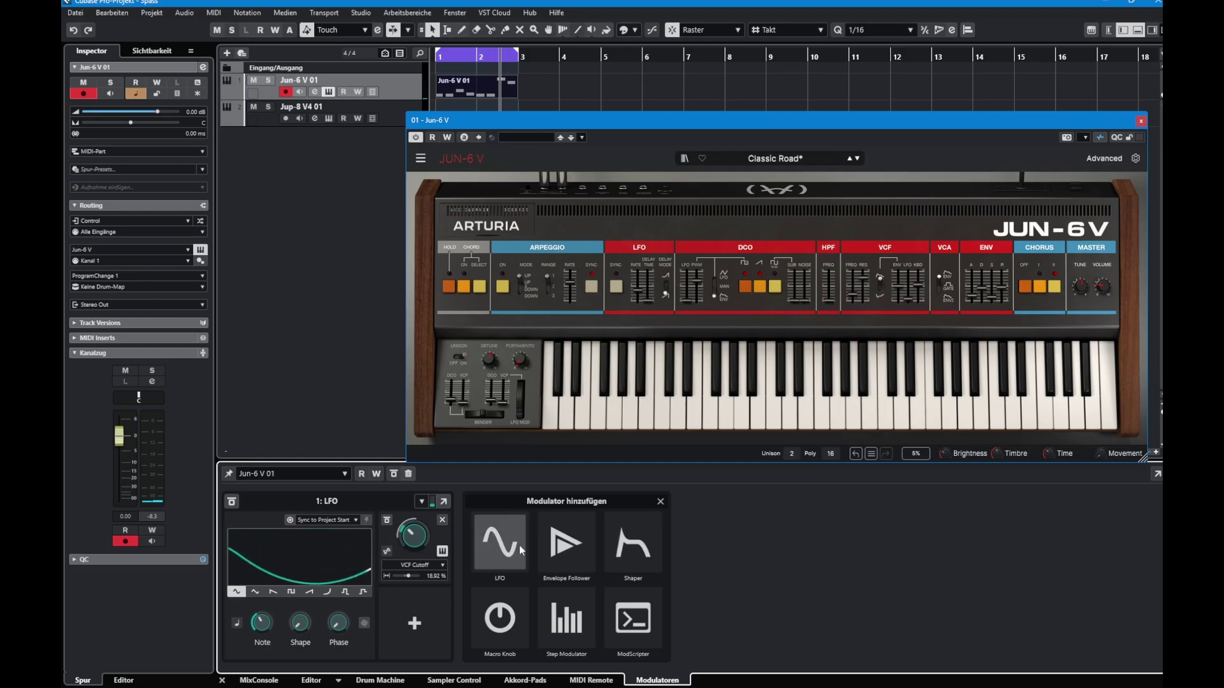
click(577, 612)
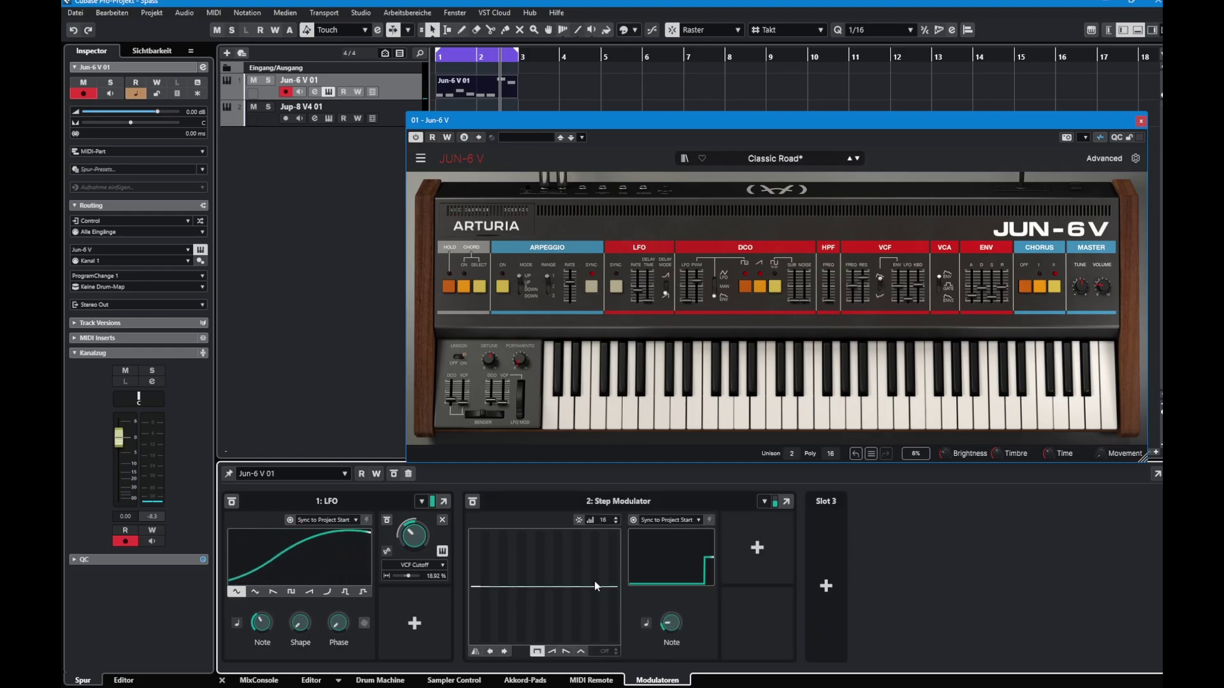
click(756, 547)
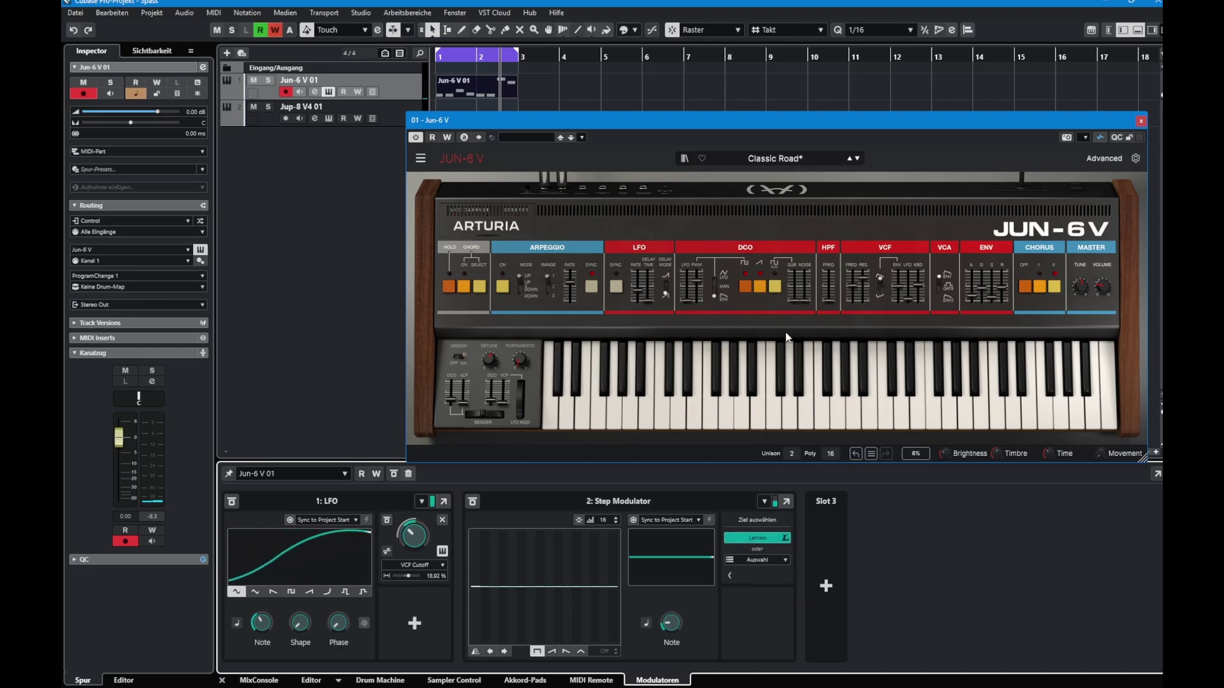
click(804, 295)
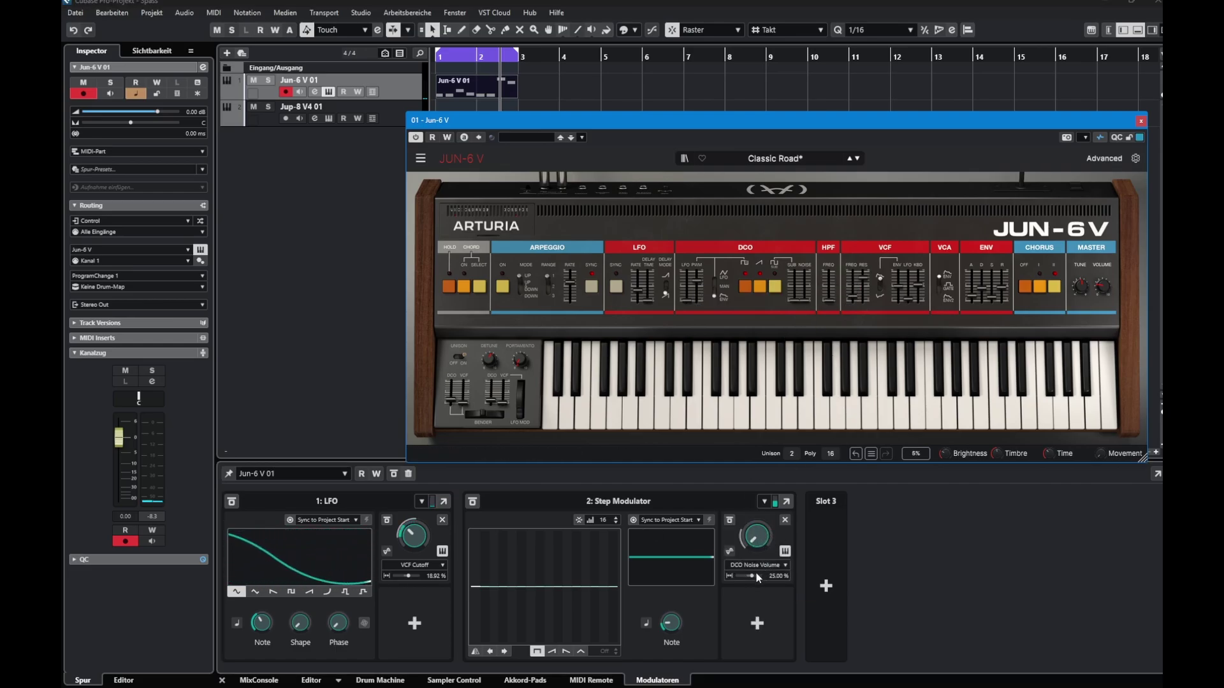
Step: Set the DCO Noise Volume modulation depth to 100 % and draw varied positive bar heights in the Step Modulator's 16-step pattern
drag(753, 576, 844, 575)
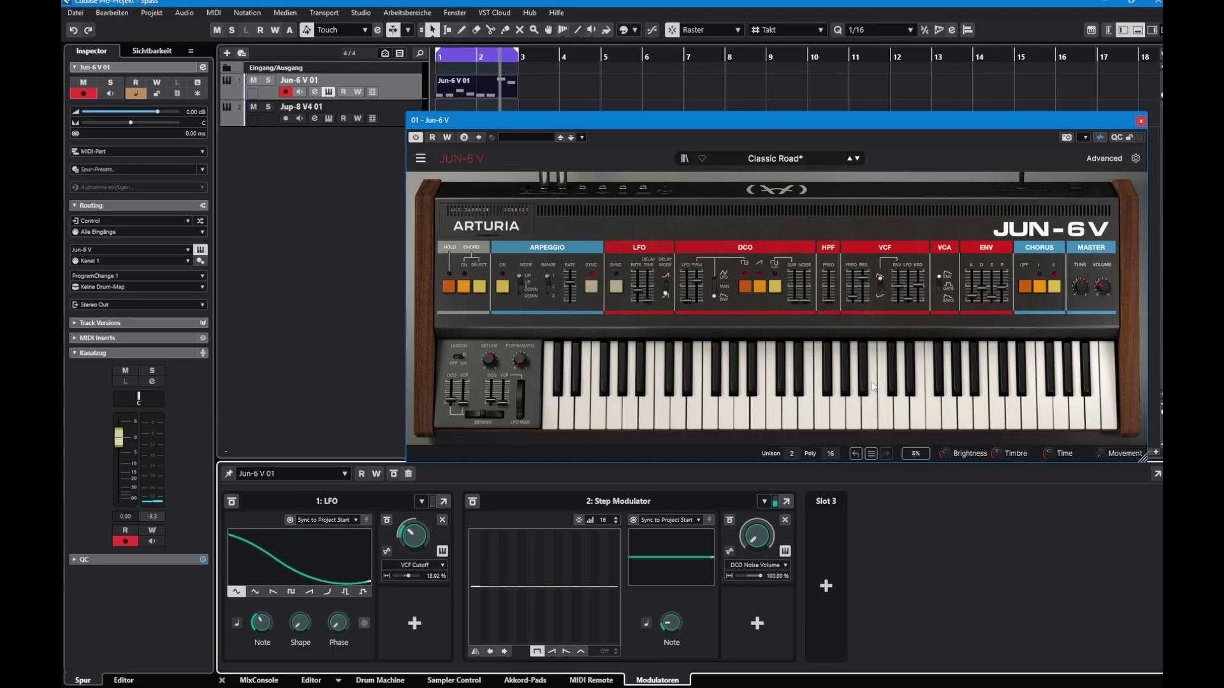
mouse_move(512, 585)
mouse_down()
mouse_move(478, 549)
mouse_move(515, 569)
mouse_move(540, 550)
mouse_move(585, 566)
mouse_up()
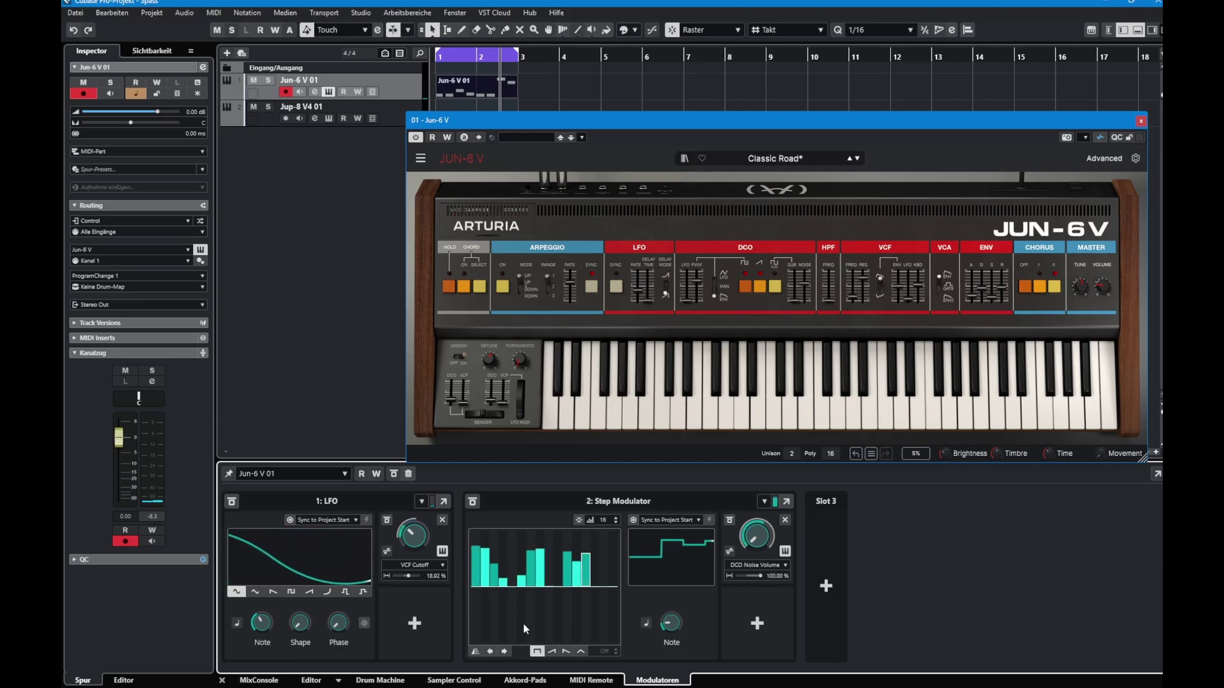
Step: Shift the Step Modulator's pattern one step forward and back, apply a falling slope at 100 %, and audition the clip
click(505, 651)
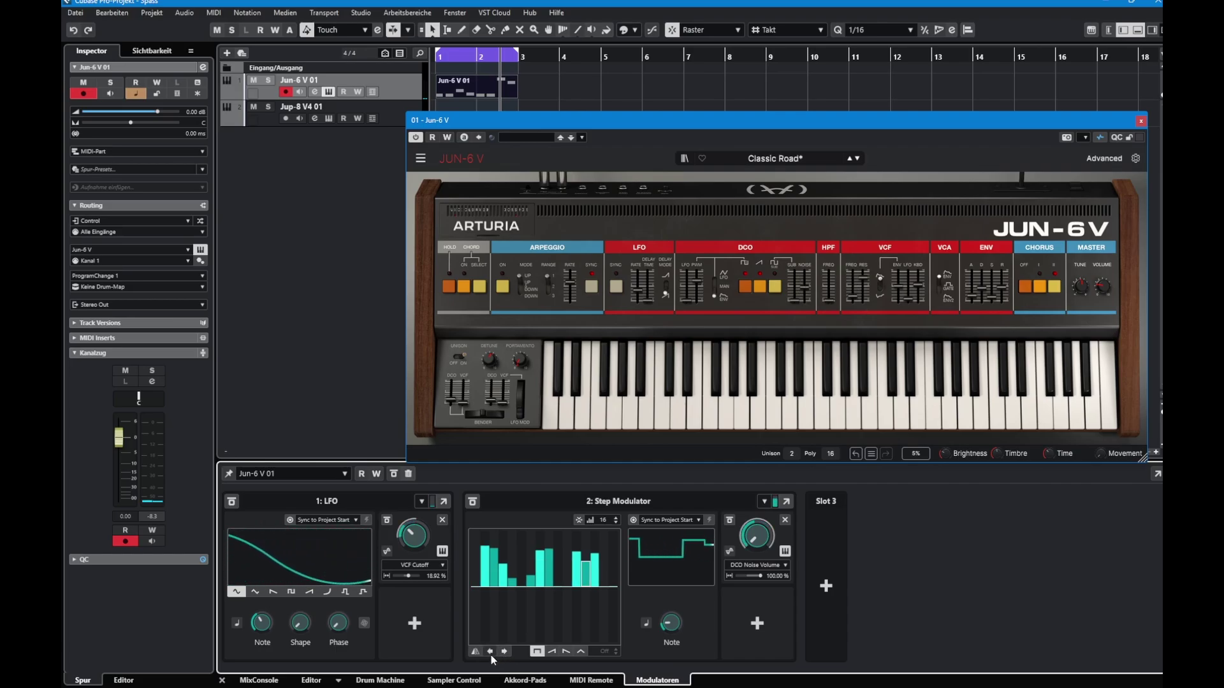
click(491, 655)
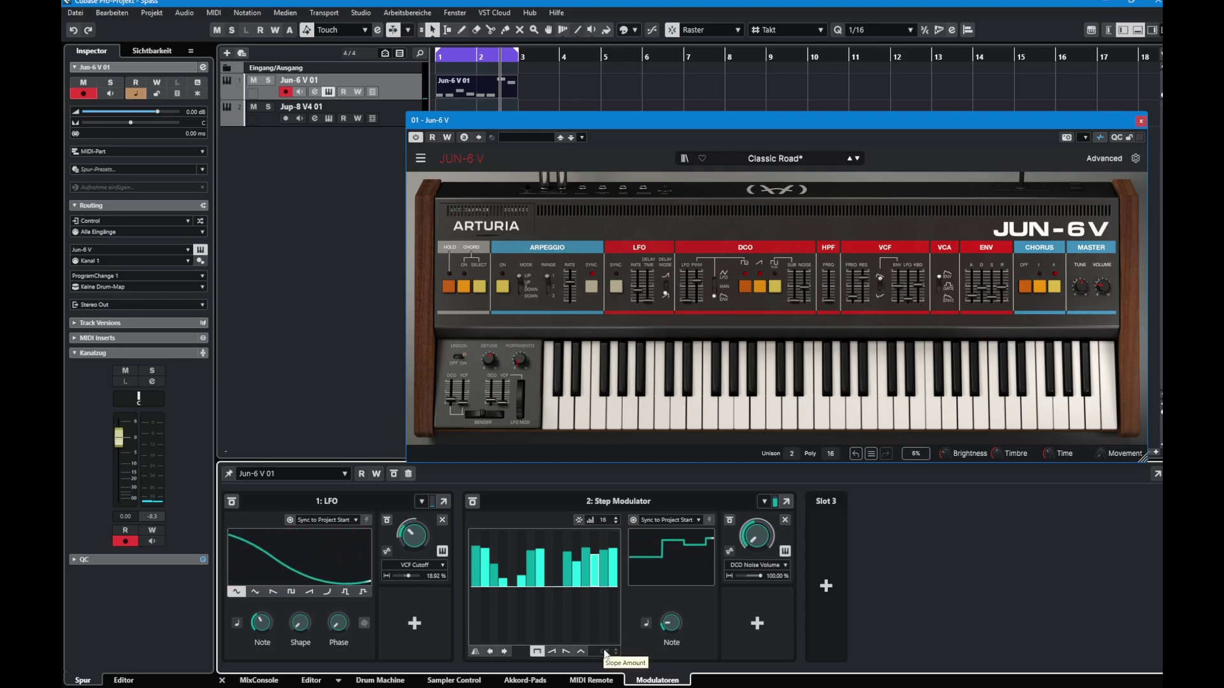
click(567, 651)
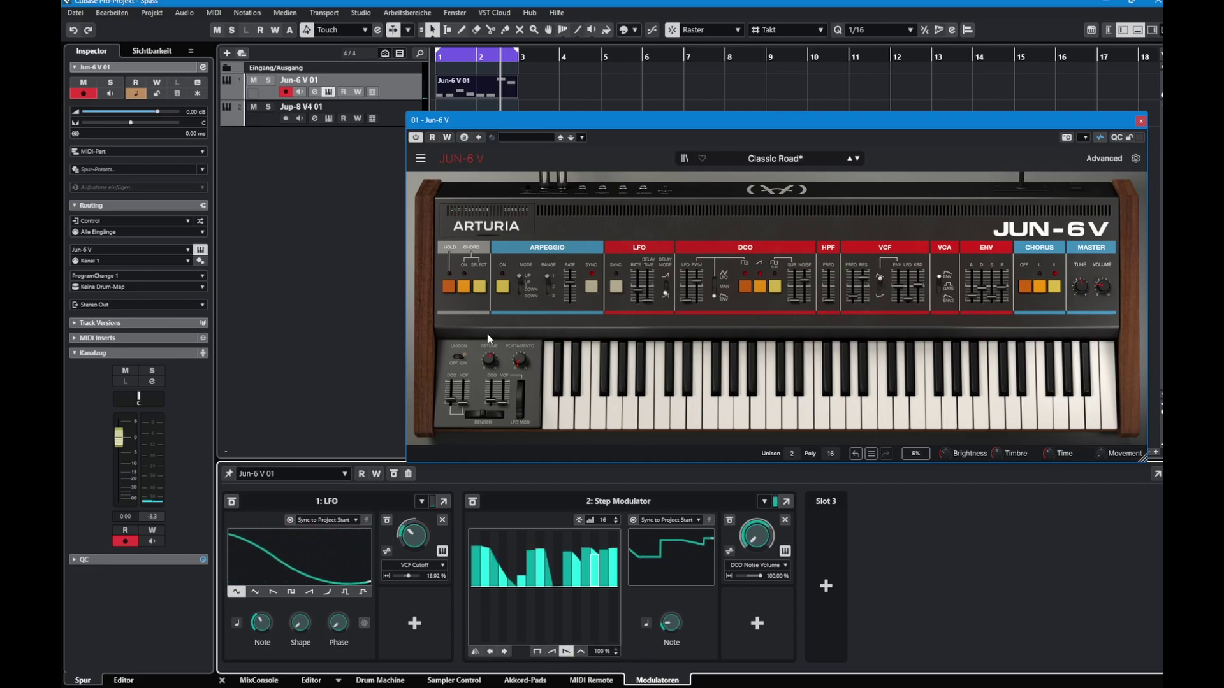
key(space)
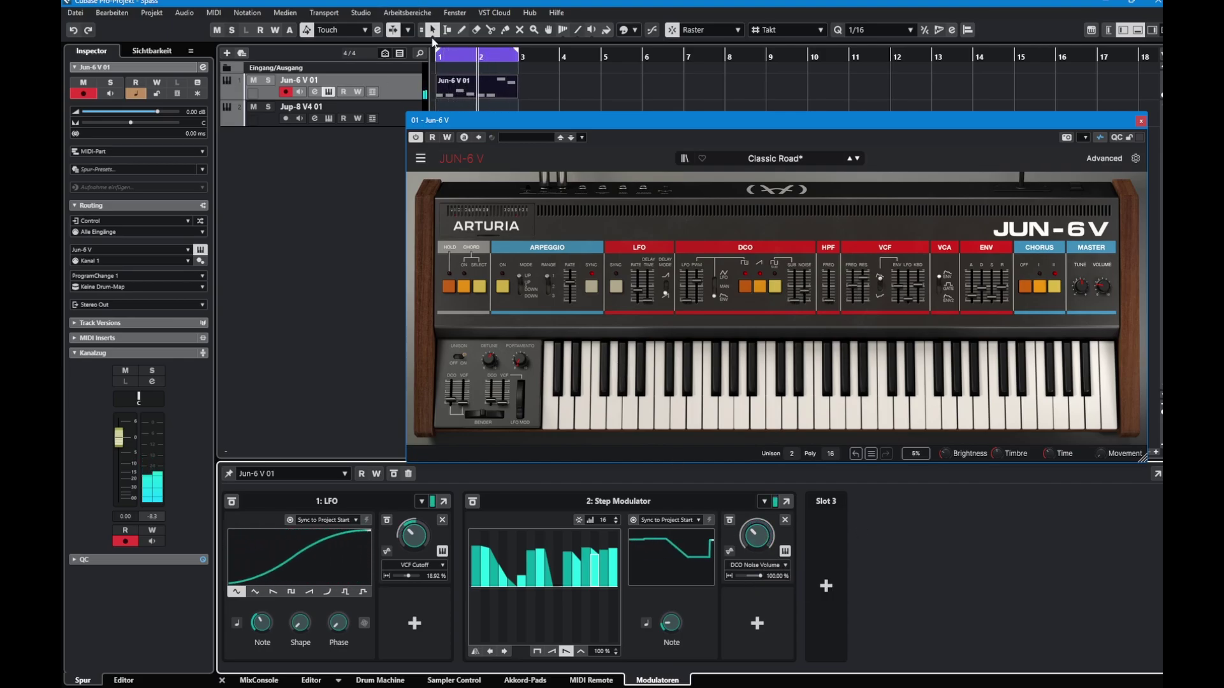
Step: Close the Jun-6 V window and un-bypass the Phaser BI-TRON insert from the Jun-6 V 01 track's channel settings
drag(846, 123, 823, 121)
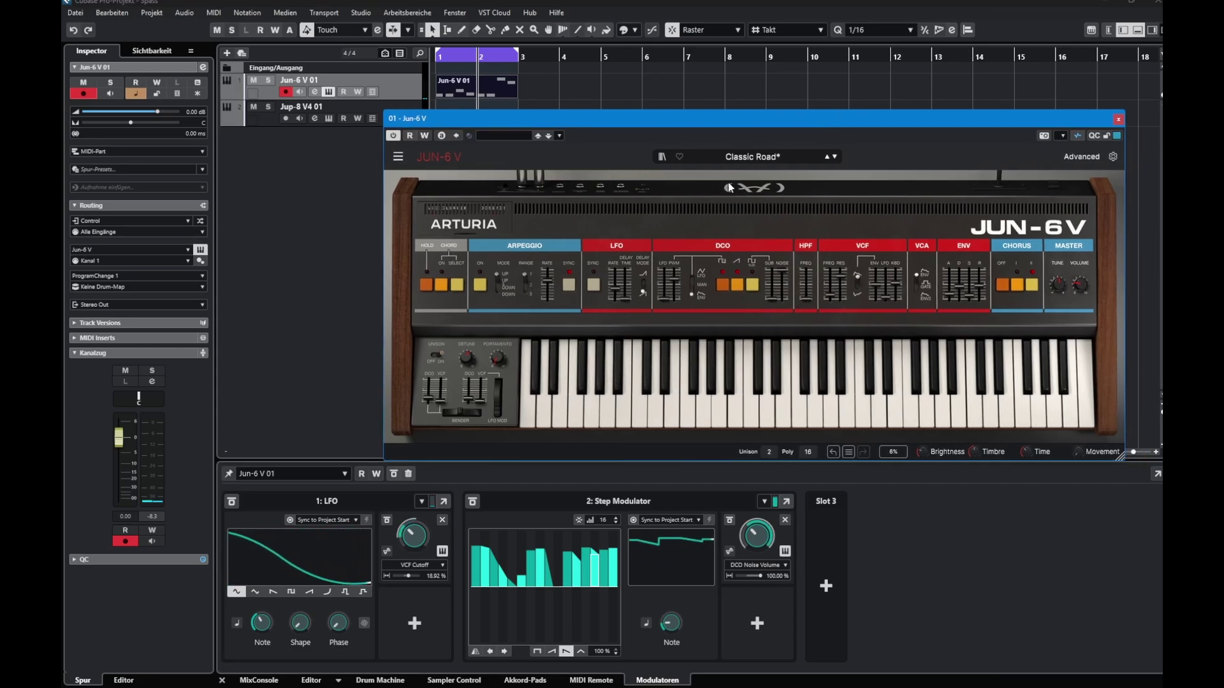
click(1119, 119)
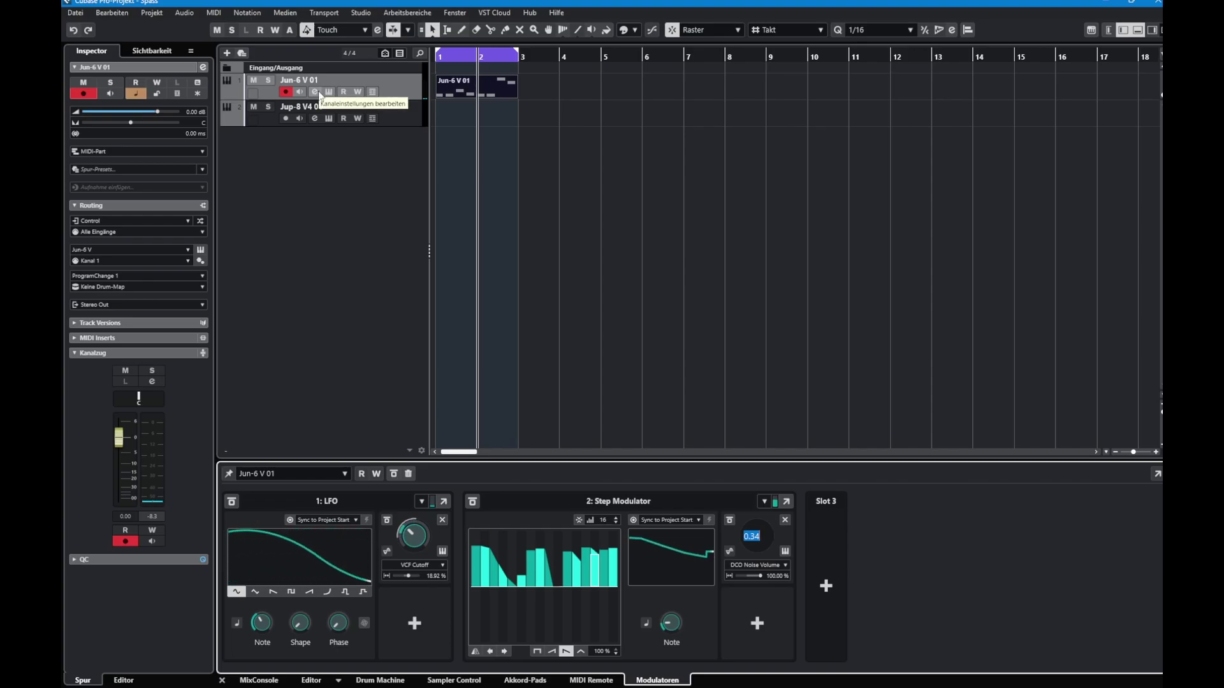
click(315, 93)
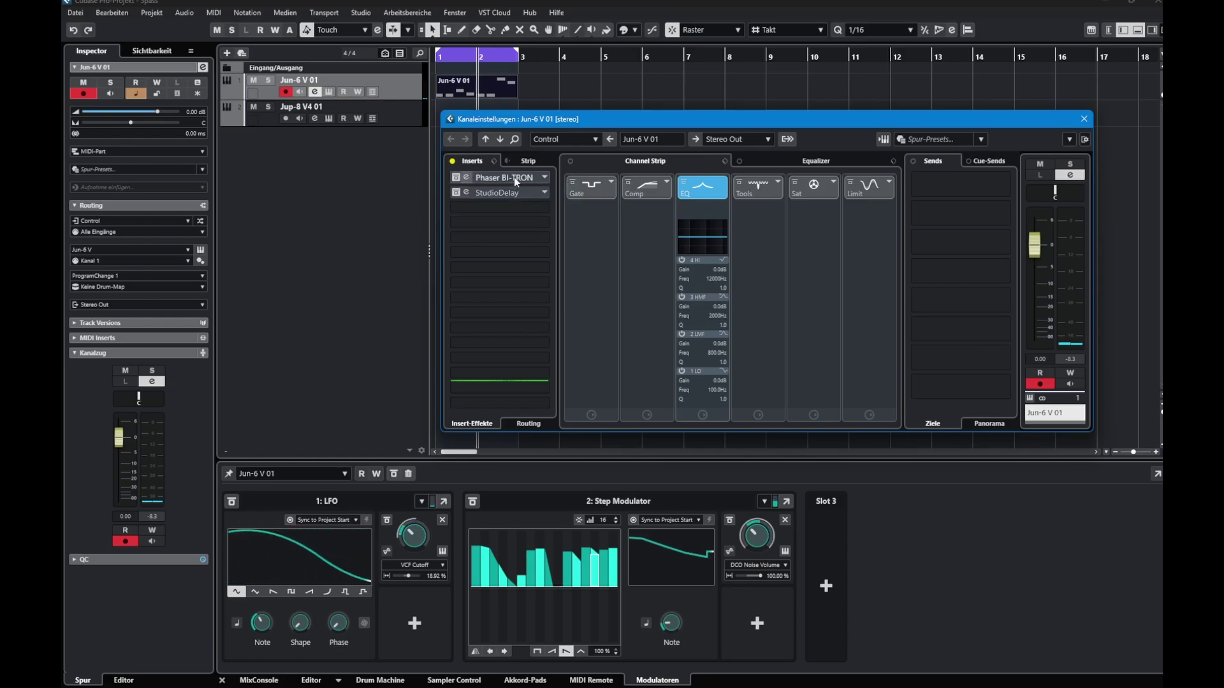
click(455, 183)
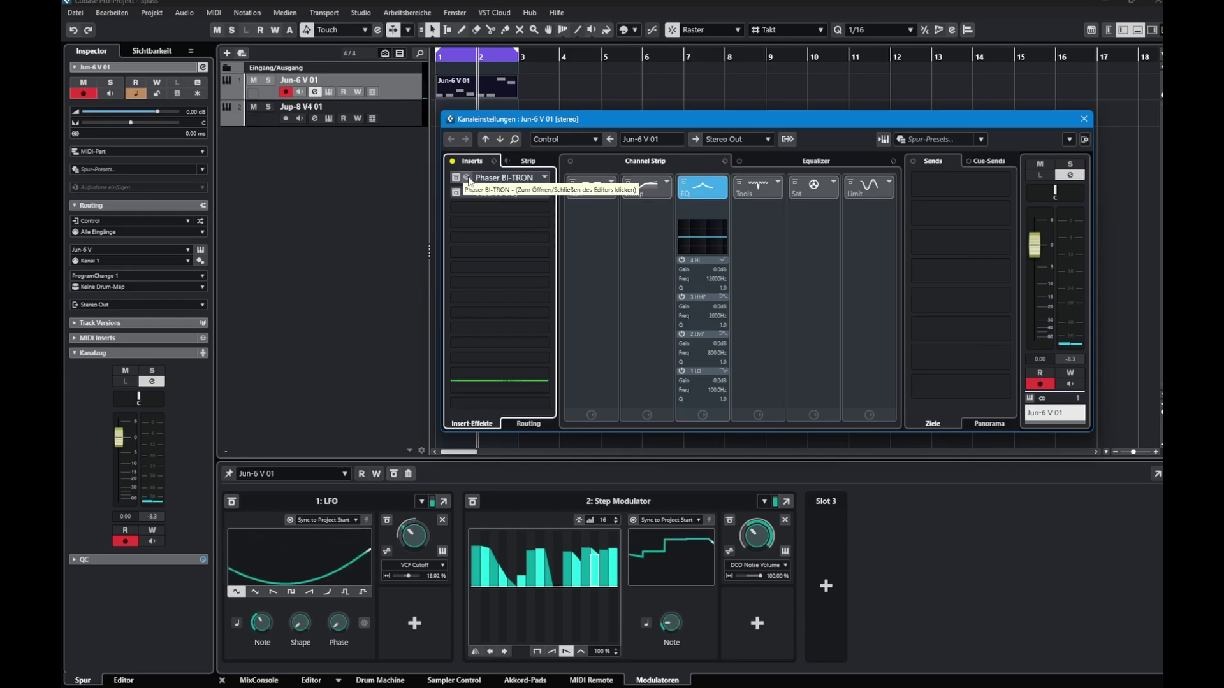
mouse_move(385, 88)
mouse_down()
mouse_move(1039, 221)
mouse_move(939, 167)
mouse_move(384, 90)
mouse_up()
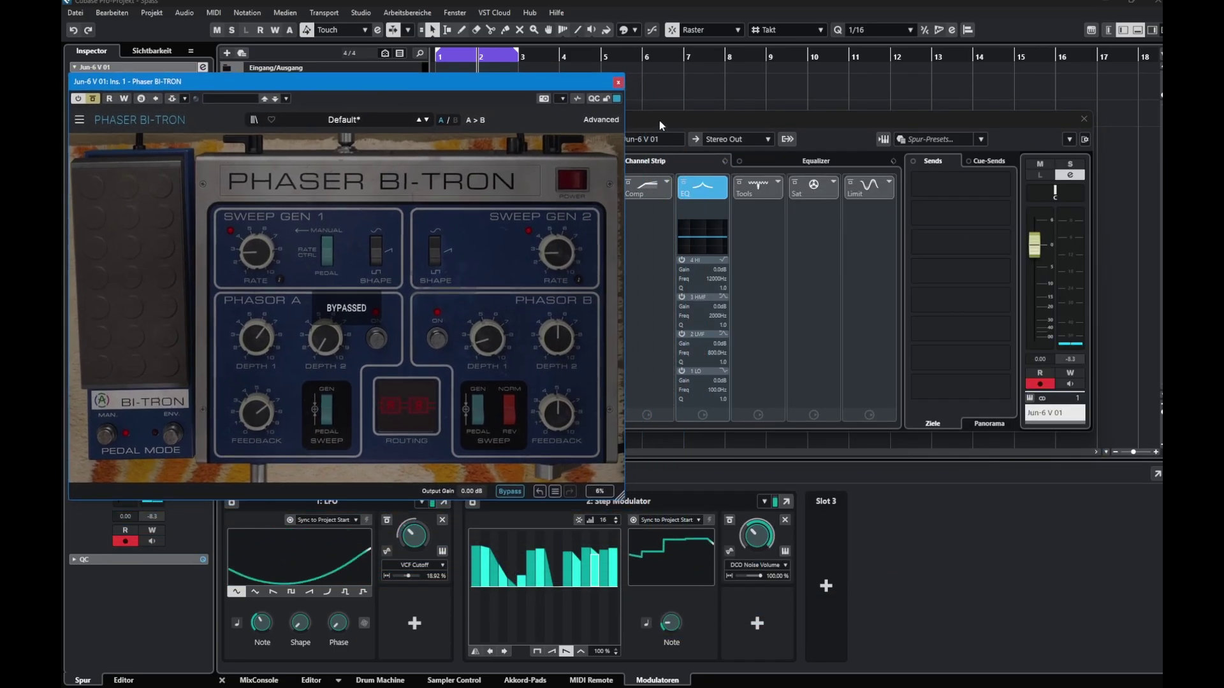
click(93, 100)
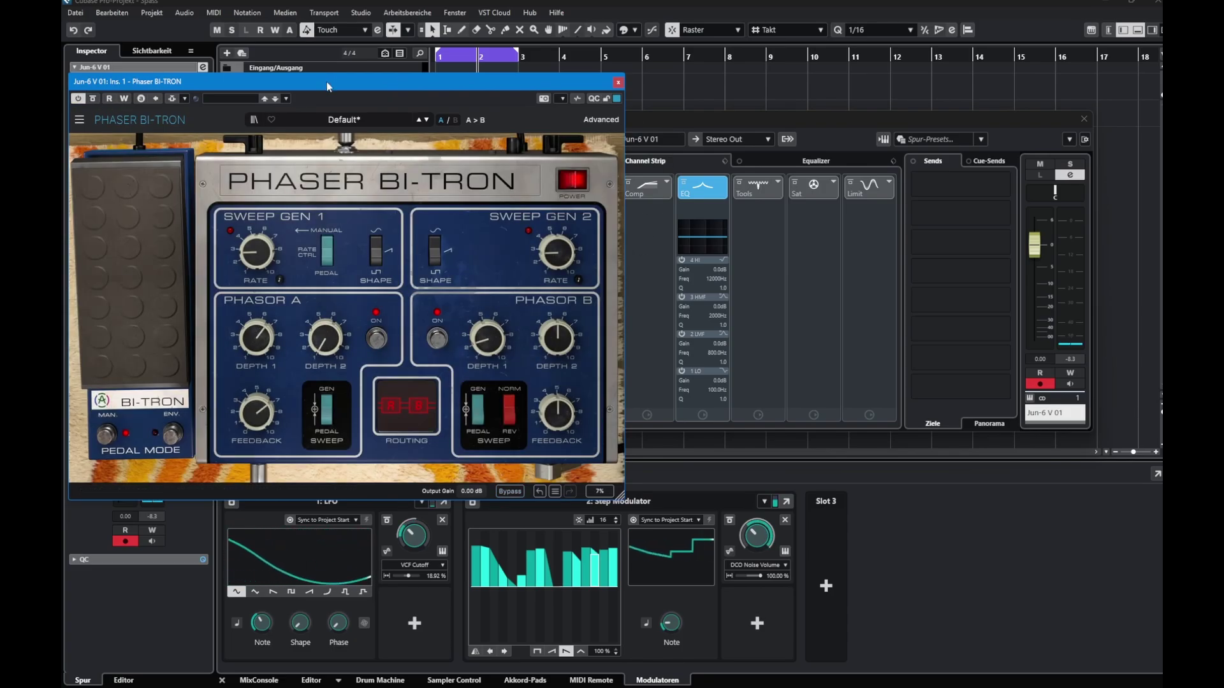
Step: Move the Phaser BI-TRON window clear of the modulators and play the clip to hear the phaser
drag(327, 85, 775, 93)
click(466, 115)
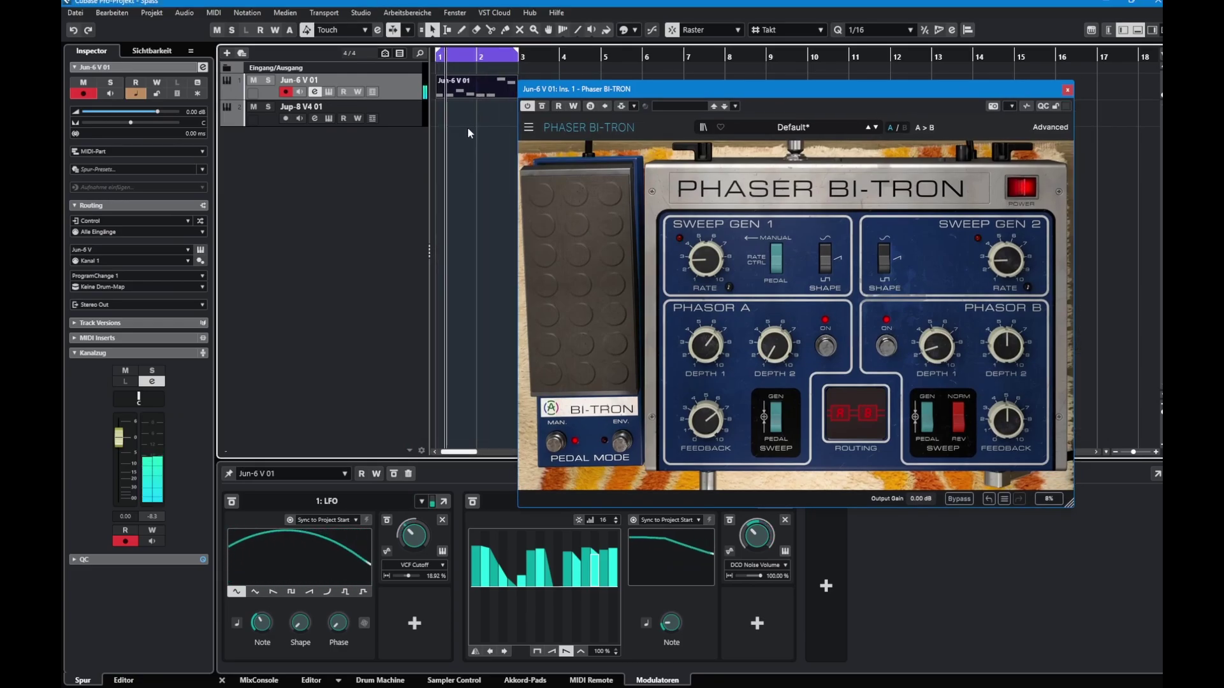
drag(735, 90, 779, 50)
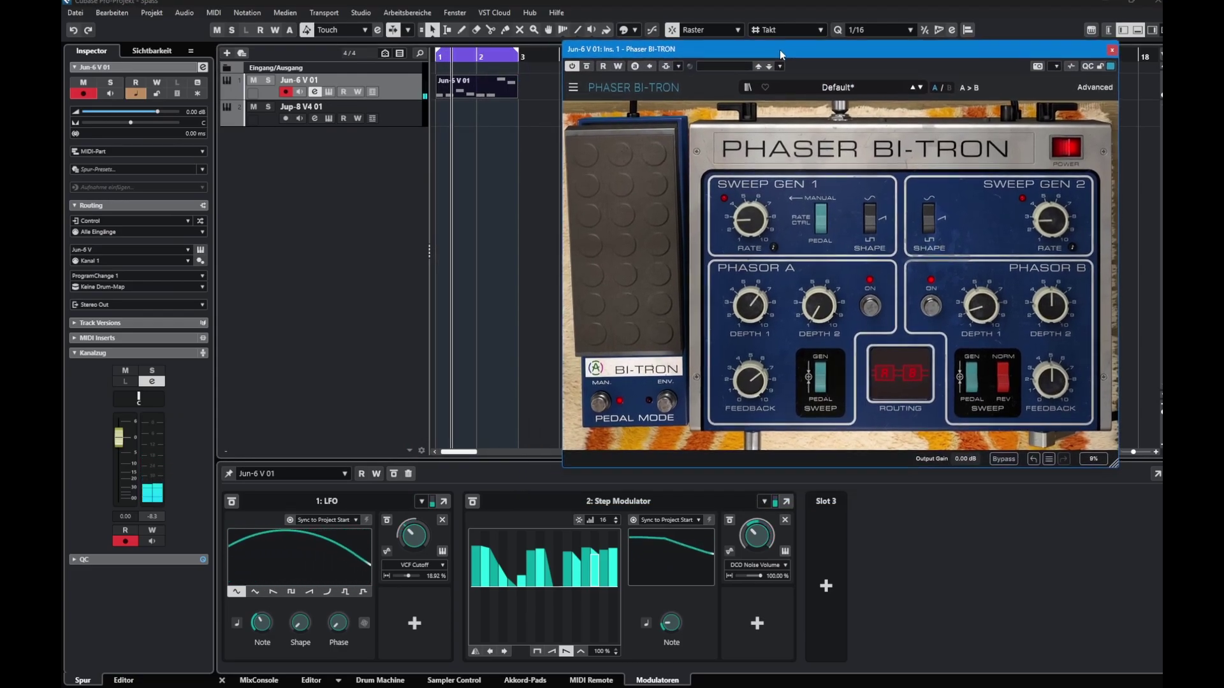
Step: Add a Macro Knob modulator in Slot 3 and assign the phaser's Phasor A Depth 1 as its target using learn
click(824, 586)
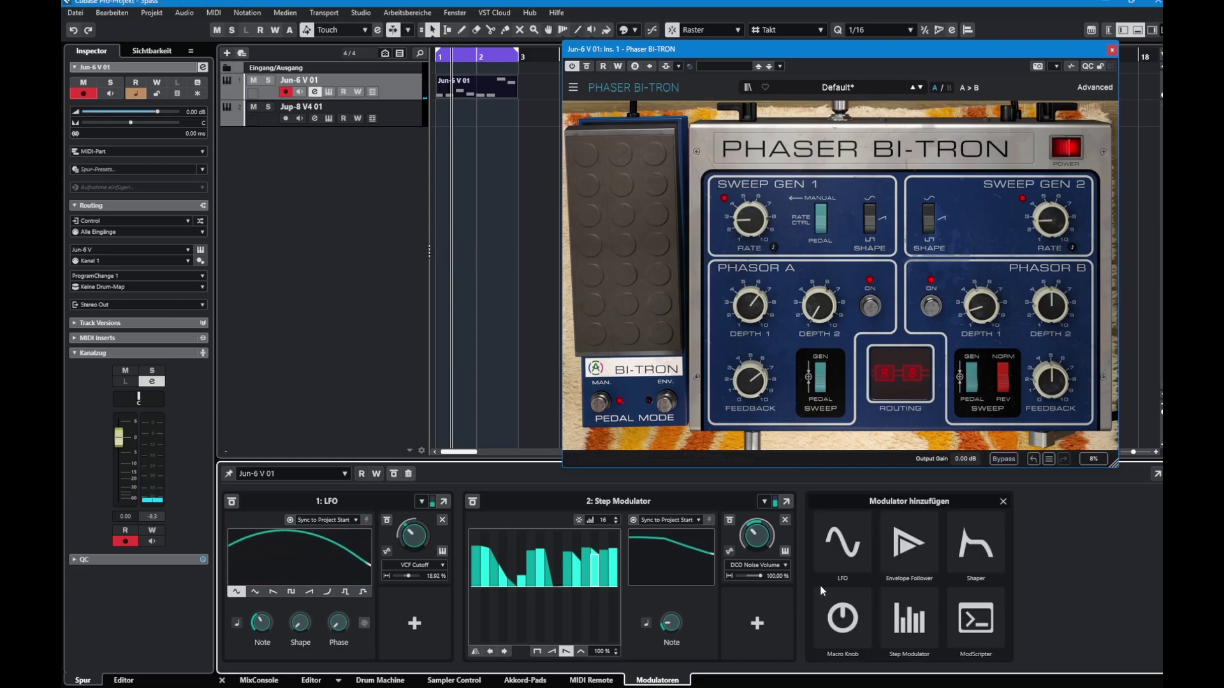
click(850, 615)
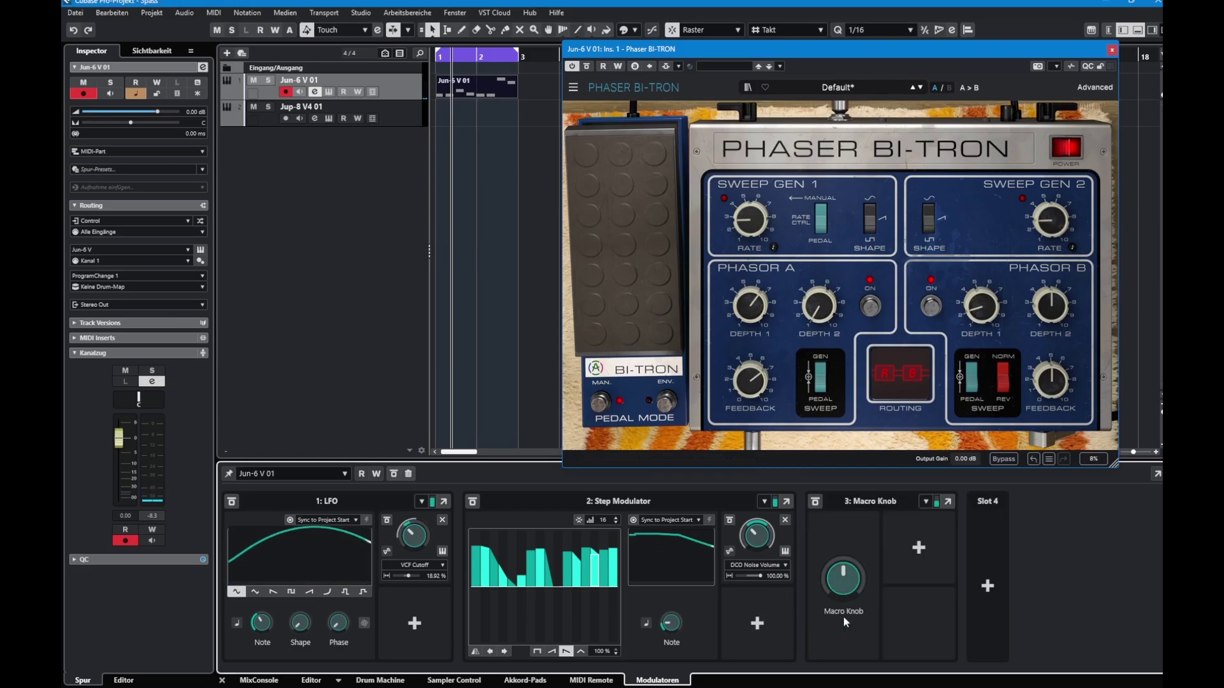
mouse_move(853, 581)
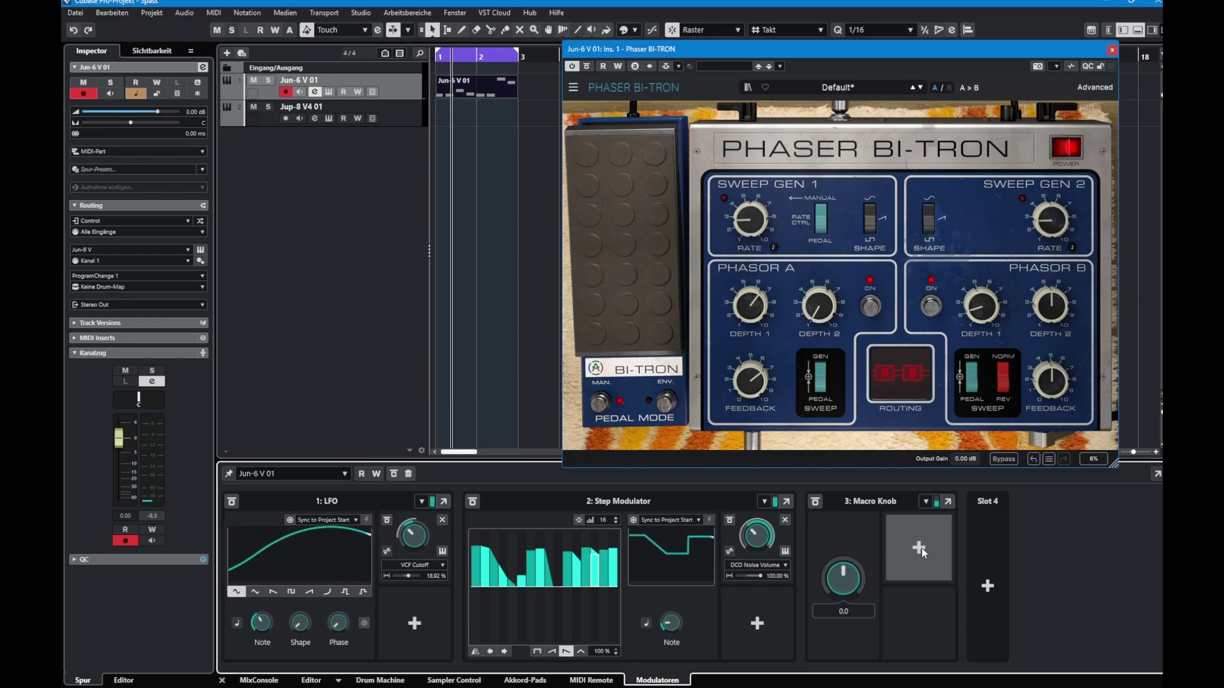
click(921, 550)
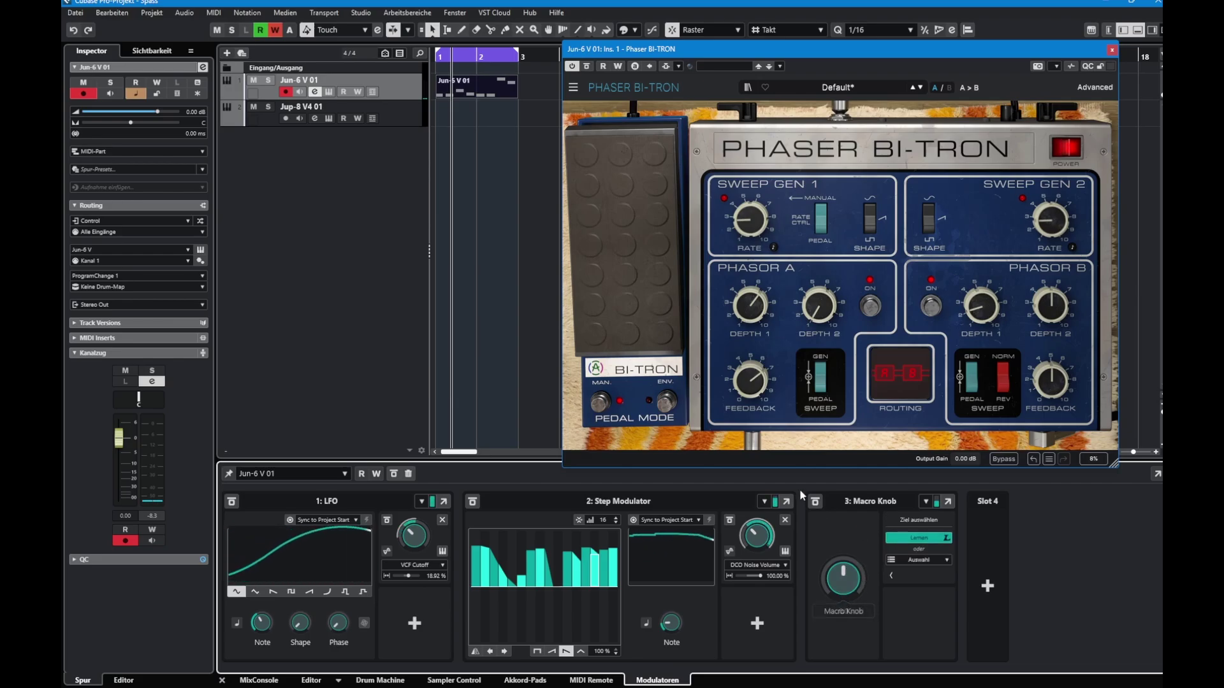
click(753, 315)
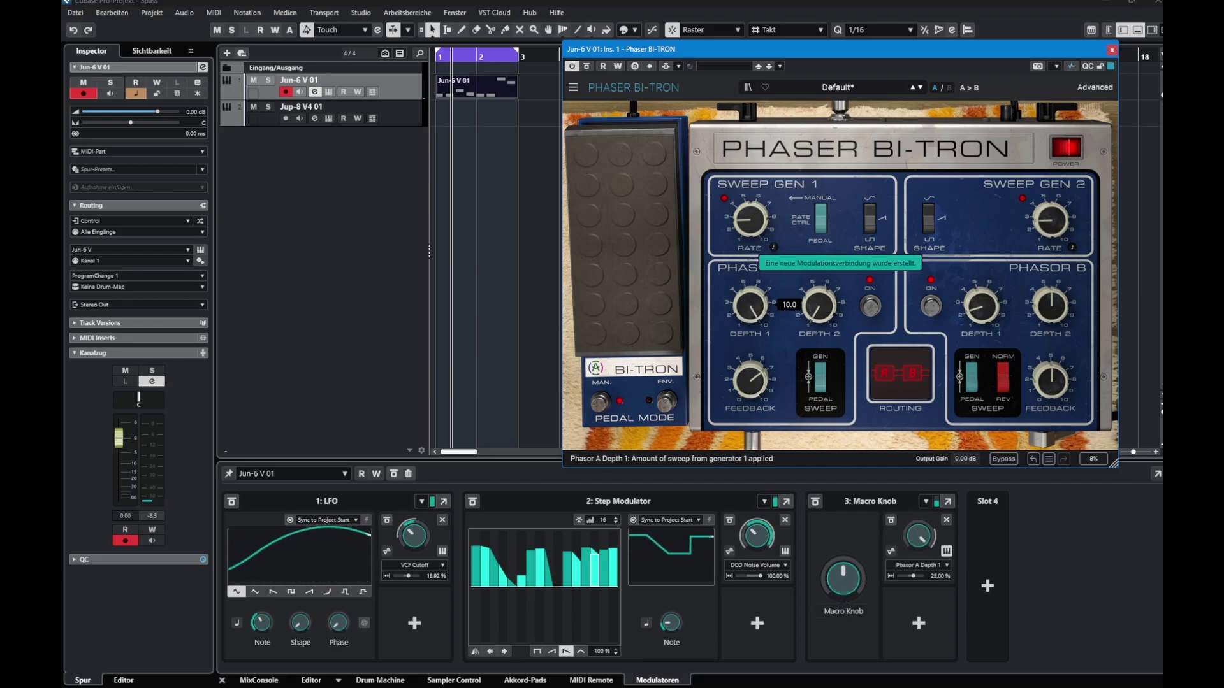
Step: Add the phaser's Phasor B Depth 1 as the Macro Knob's second target using learn
click(918, 623)
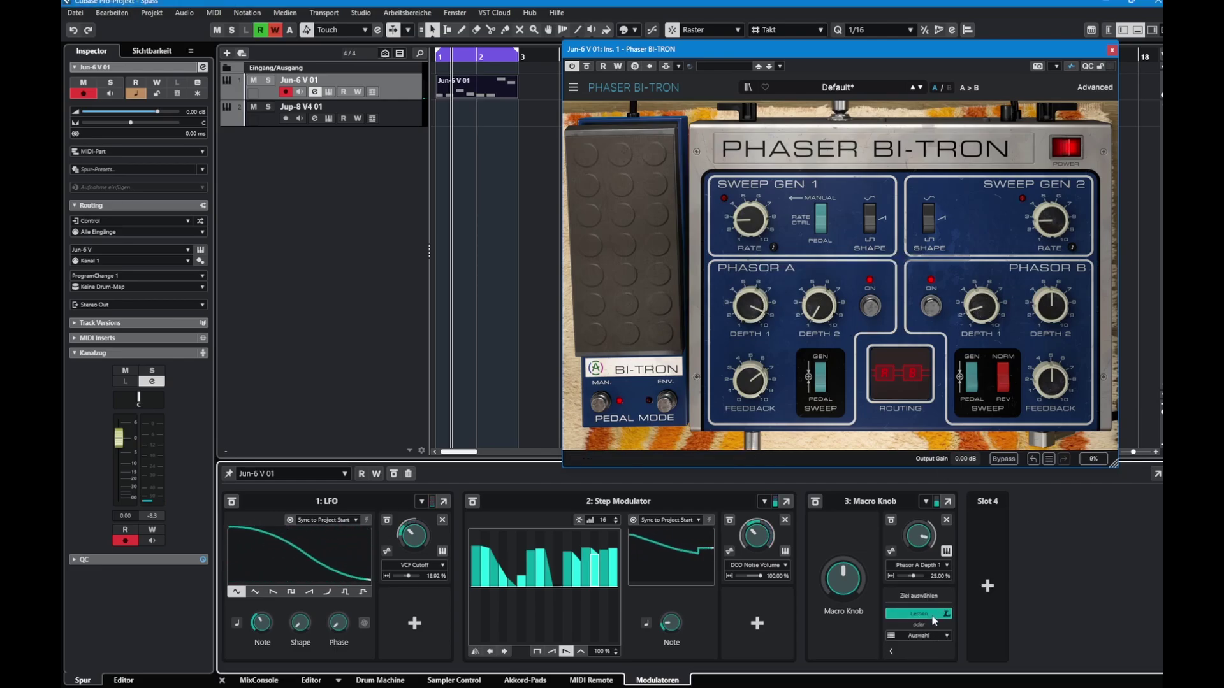
click(918, 613)
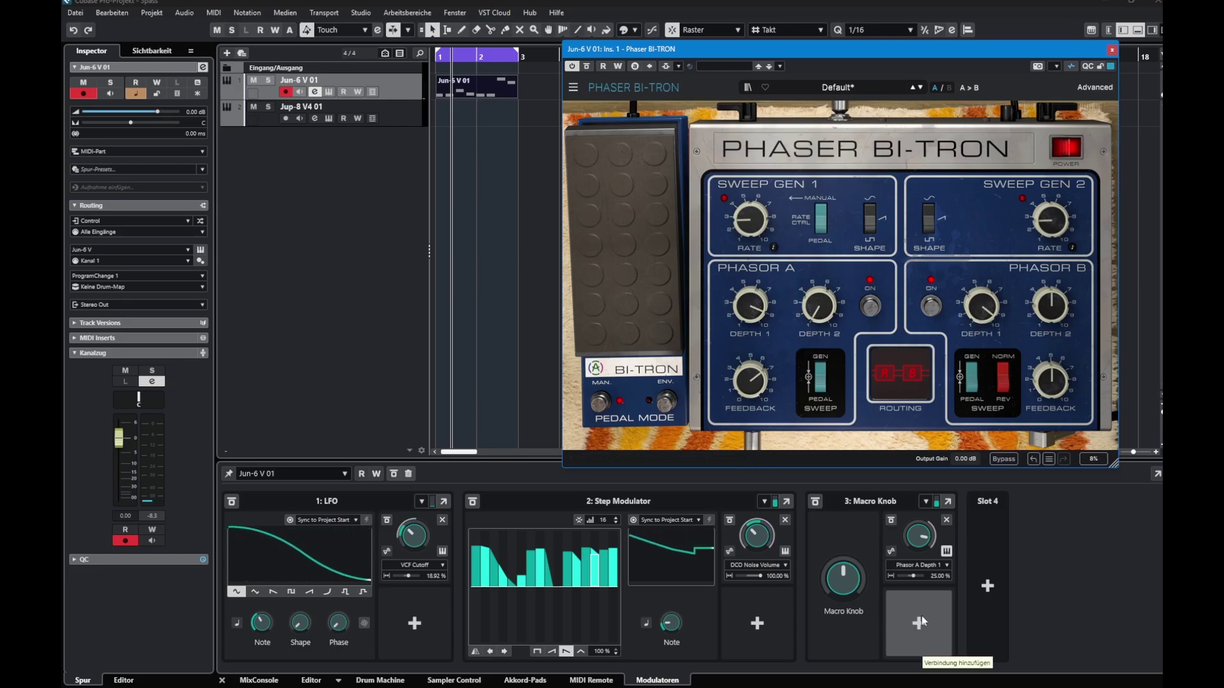
click(918, 643)
click(961, 313)
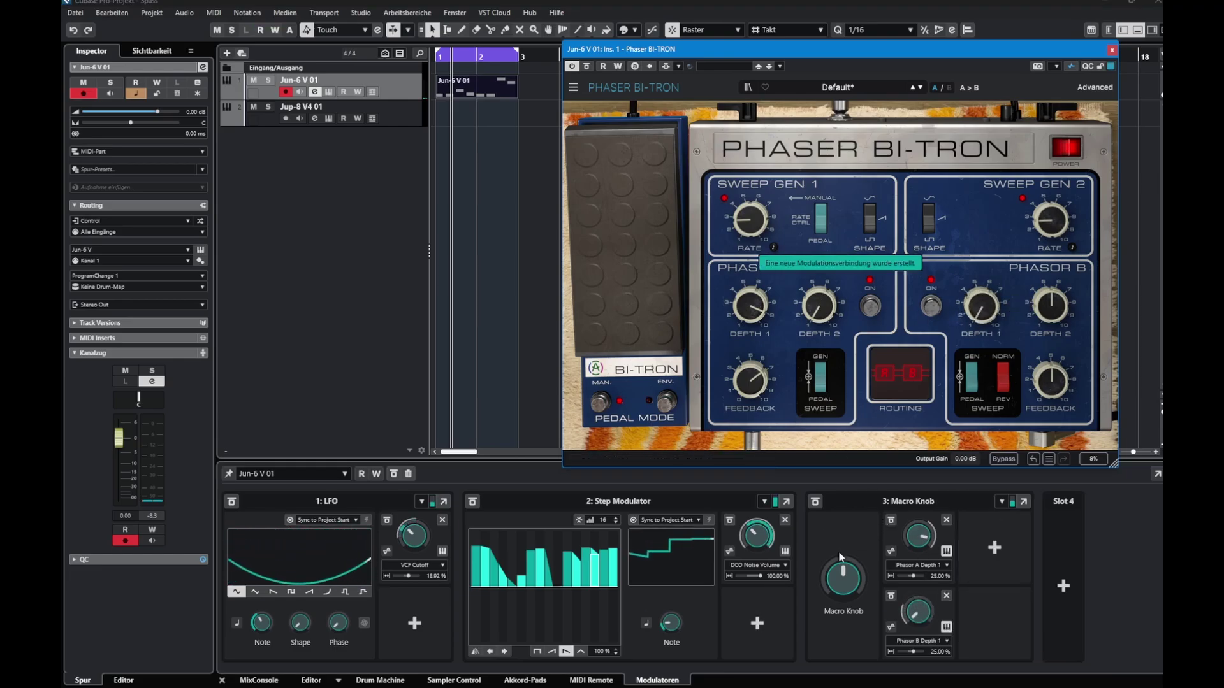
Step: Sweep the Macro Knob to test both phaser depths, increase the Phasor A Depth 1 modulation depth, and leave the knob at 54
drag(844, 589, 837, 549)
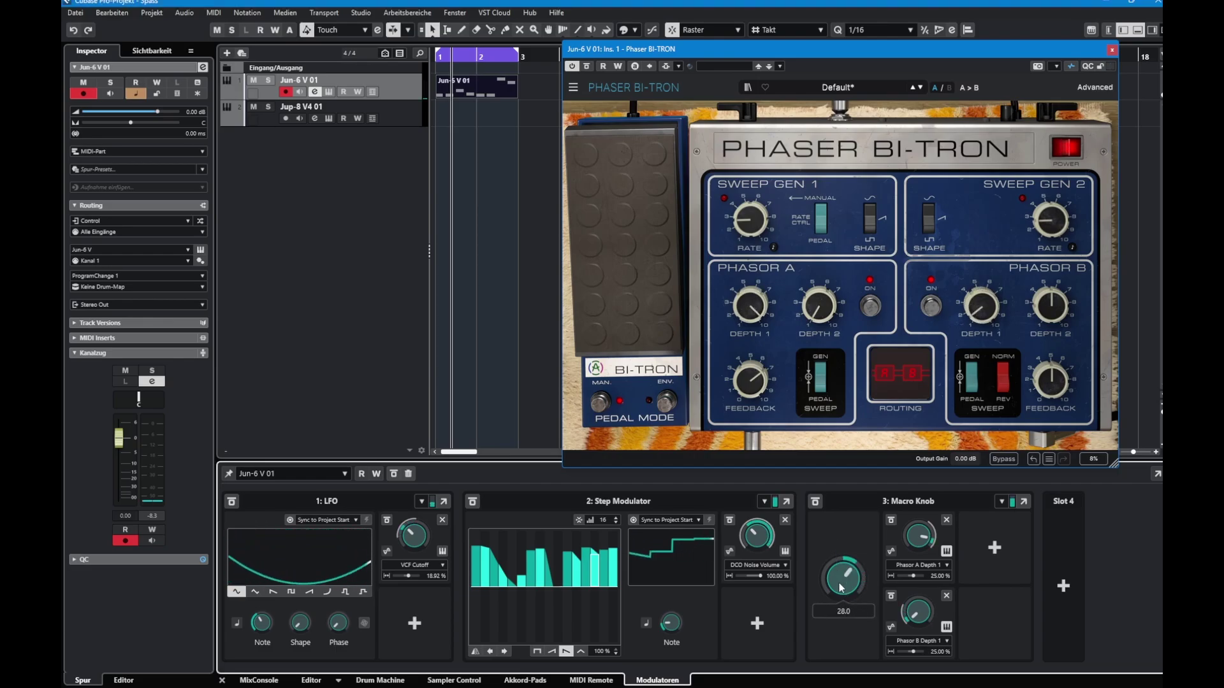
drag(826, 604, 841, 526)
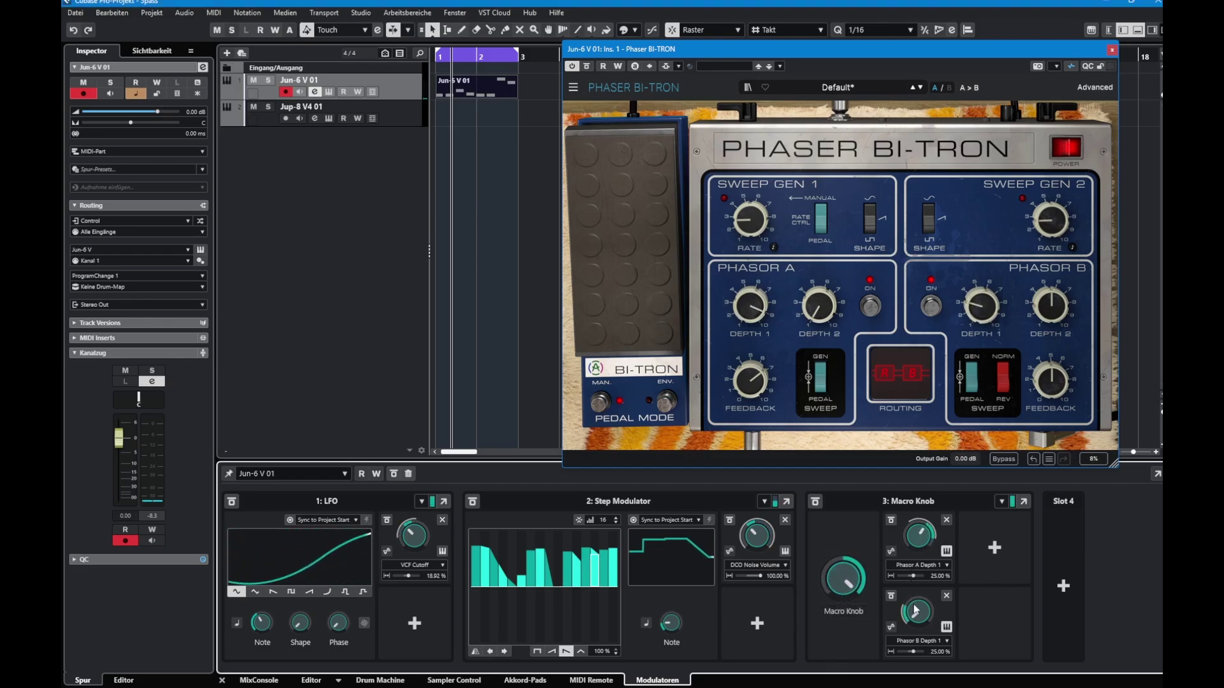
click(917, 577)
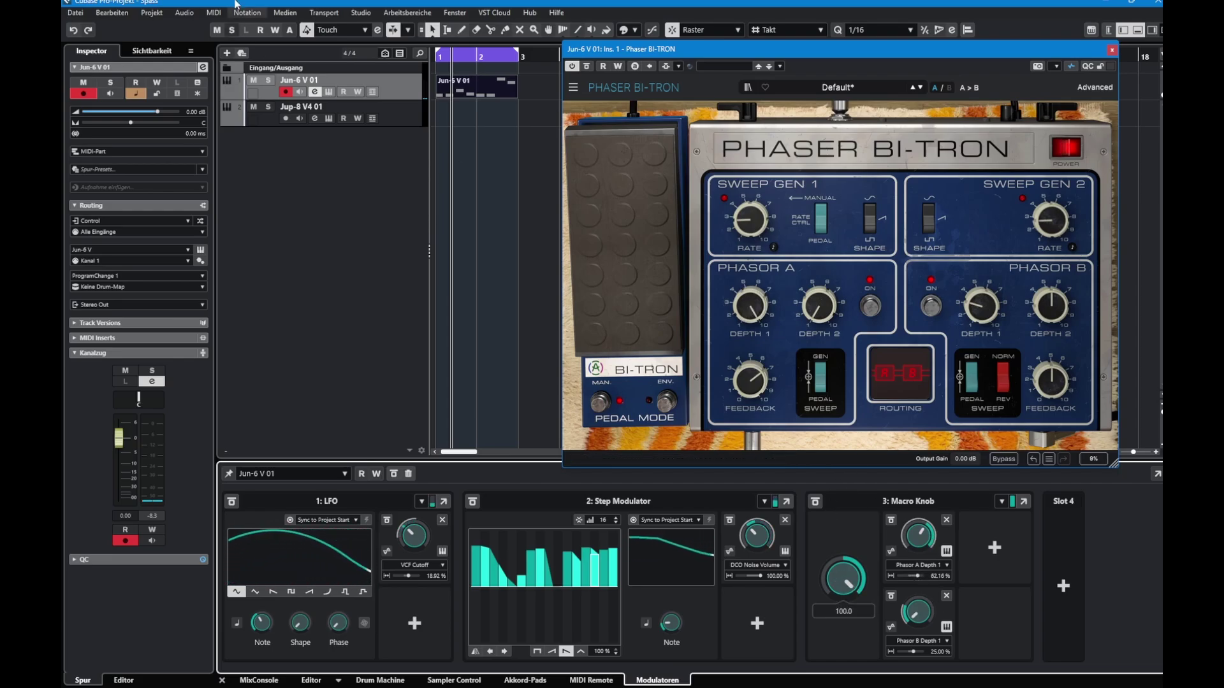
drag(842, 581, 835, 625)
drag(832, 586, 828, 561)
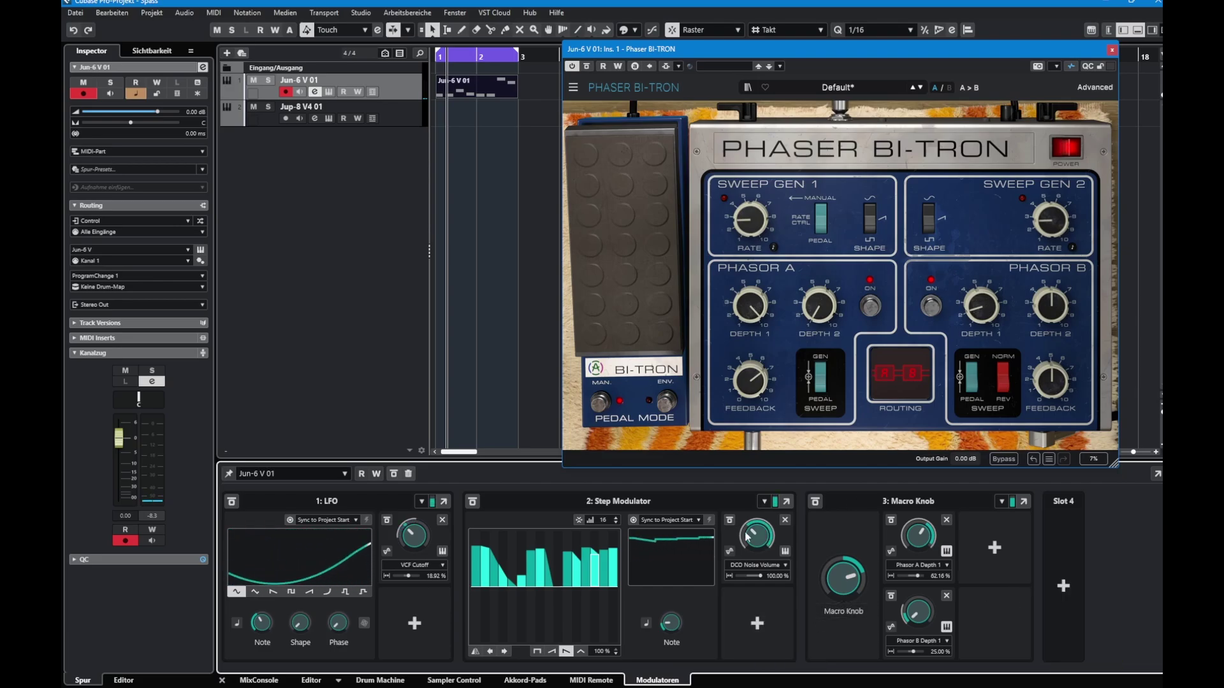
Step: Assign the Macro Knob as a second target of the Step Modulator, turn the knob up and play the clip
click(757, 623)
click(842, 575)
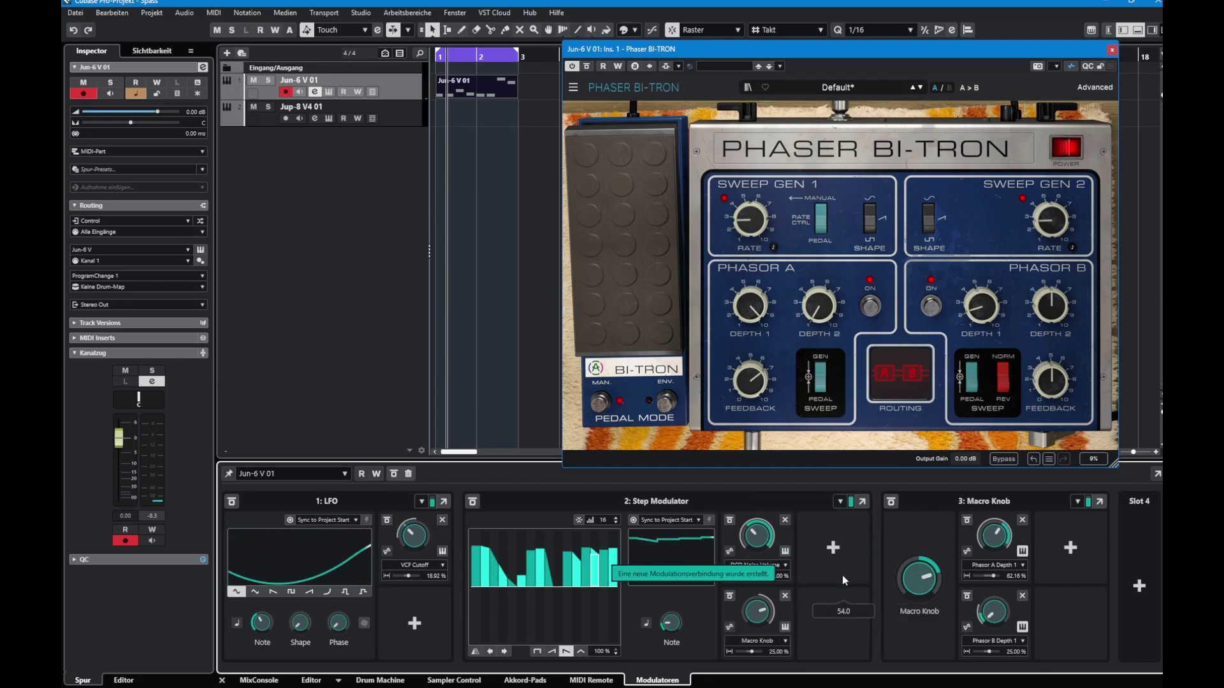
drag(899, 578, 946, 589)
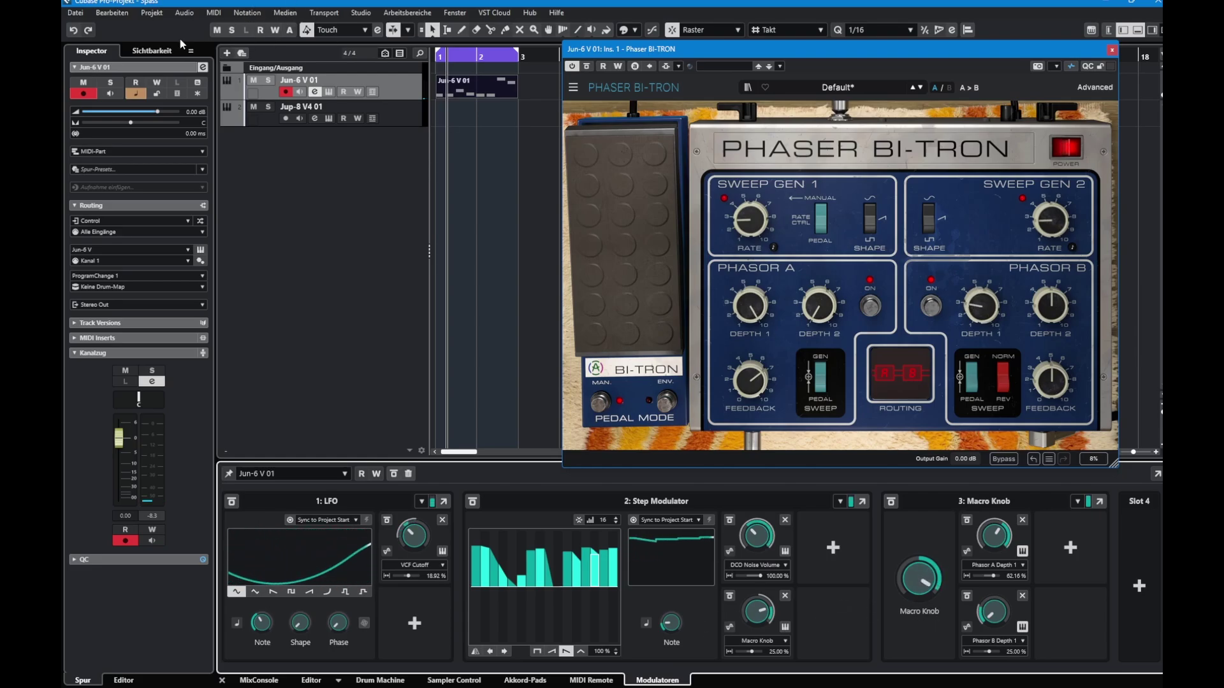
key(space)
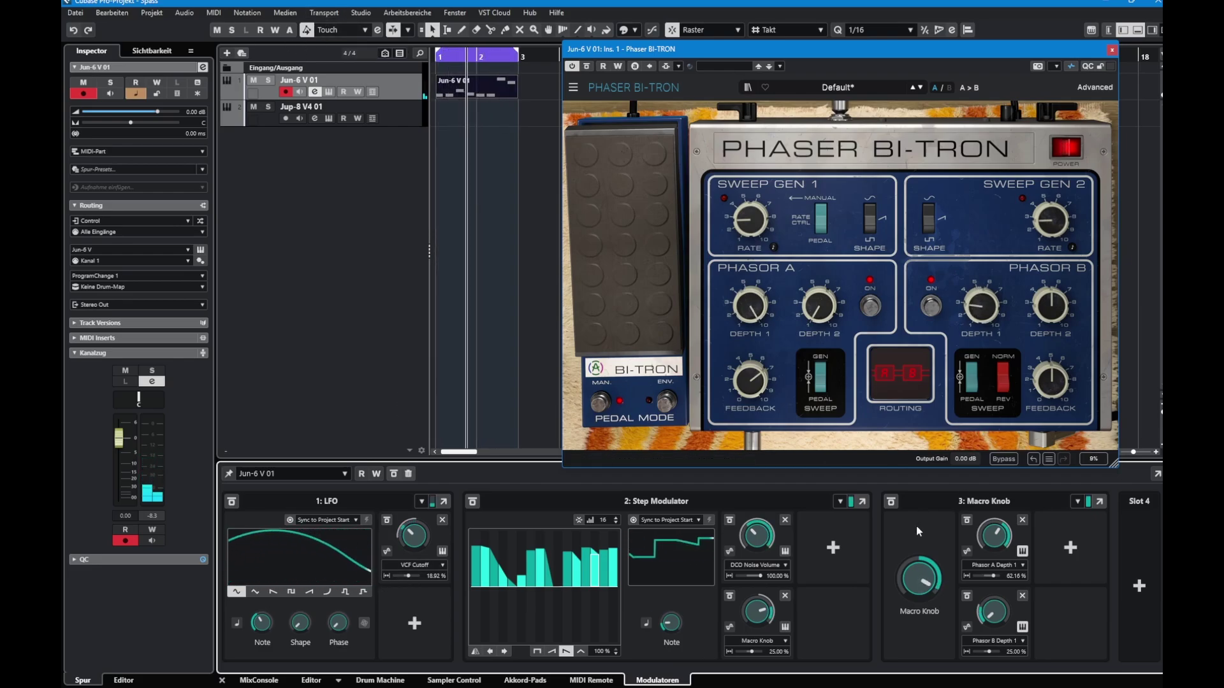
Step: Check the modulator area of the Jup-8 V4 01 track and return to the Jun-6 V 01 track
click(389, 115)
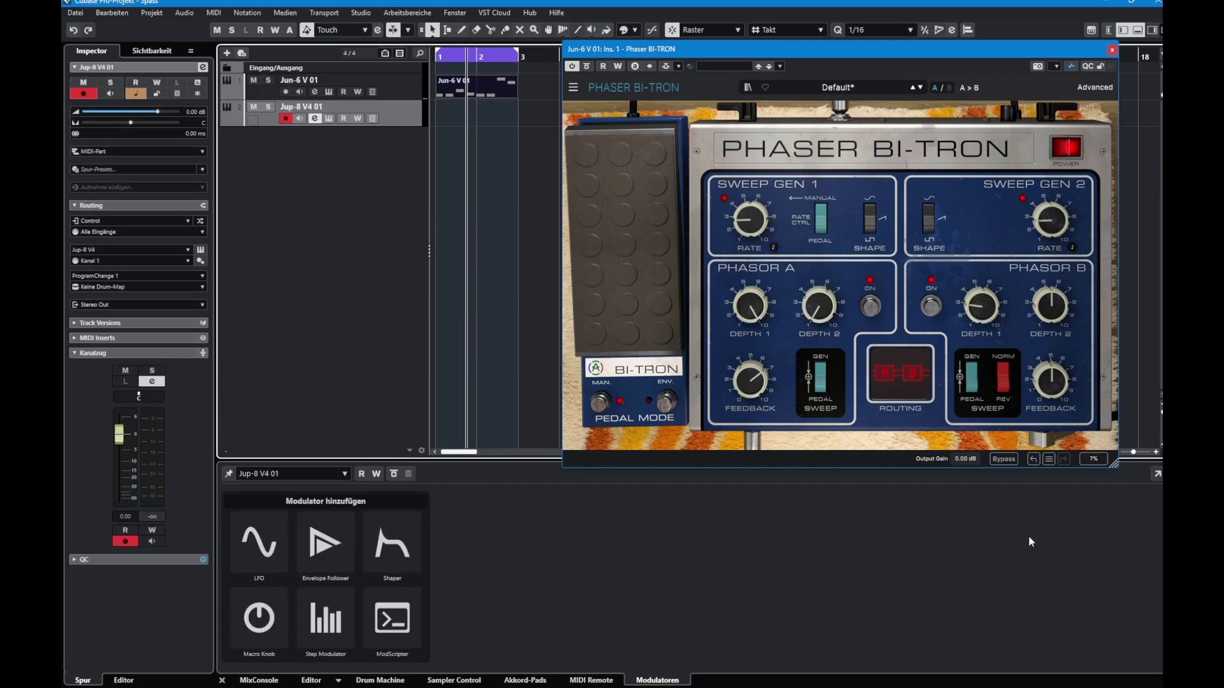
click(404, 86)
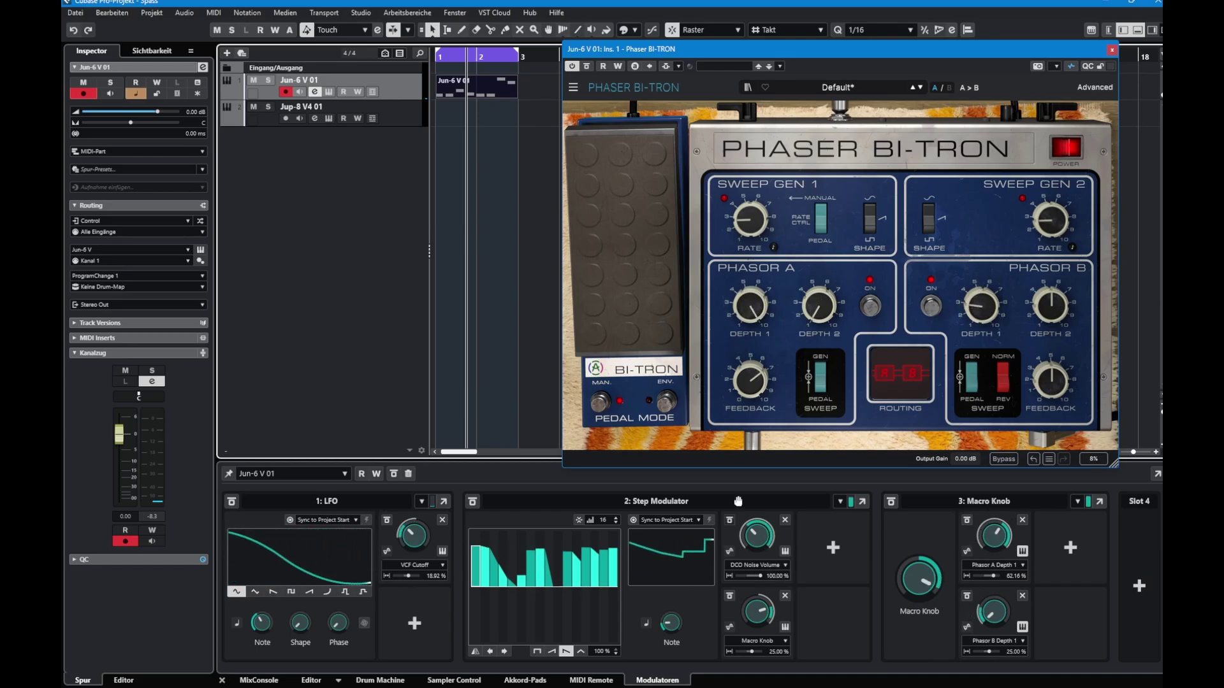
Step: Switch to Bitwig Studio, close the Jun-6 V window, and enable the Phaser BI-TRON device with its plug-in window open
key(alt+Tab)
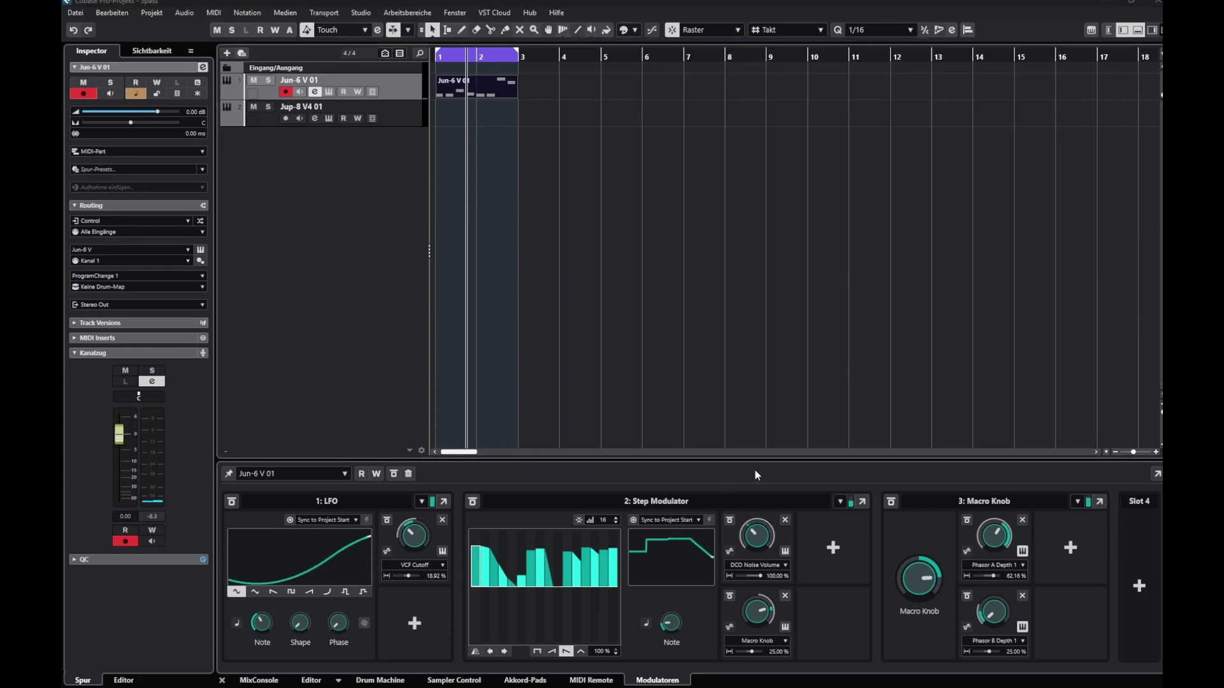
key(alt+Tab)
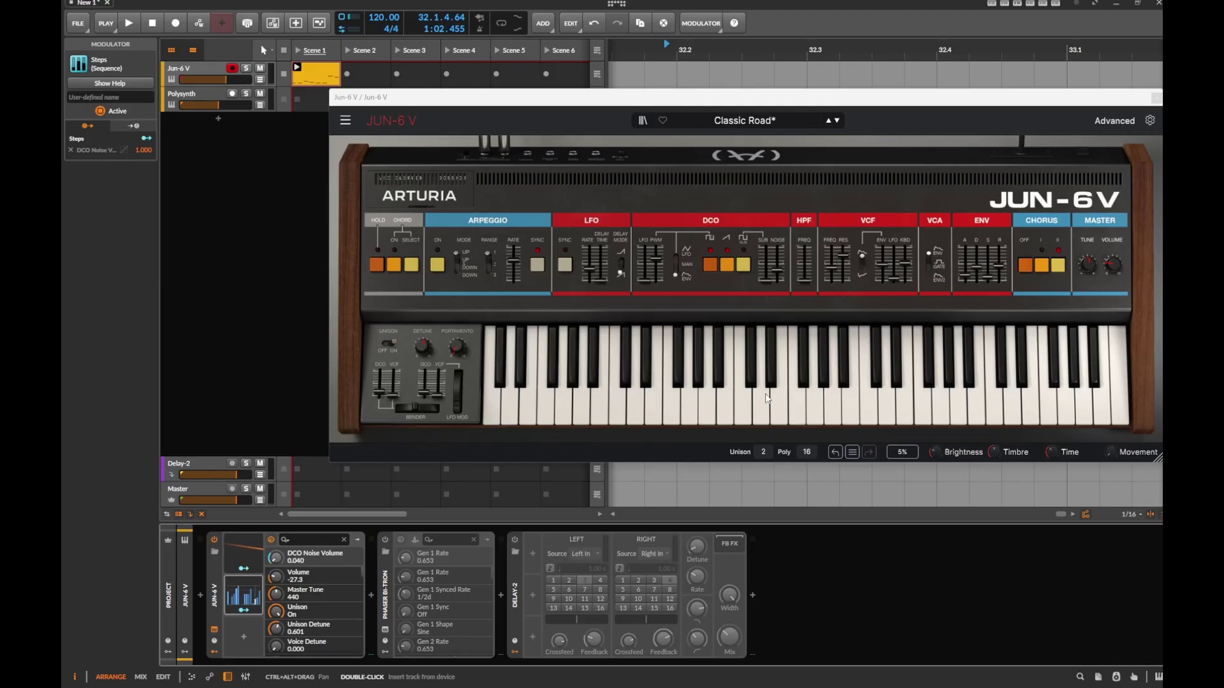
click(1152, 101)
click(394, 571)
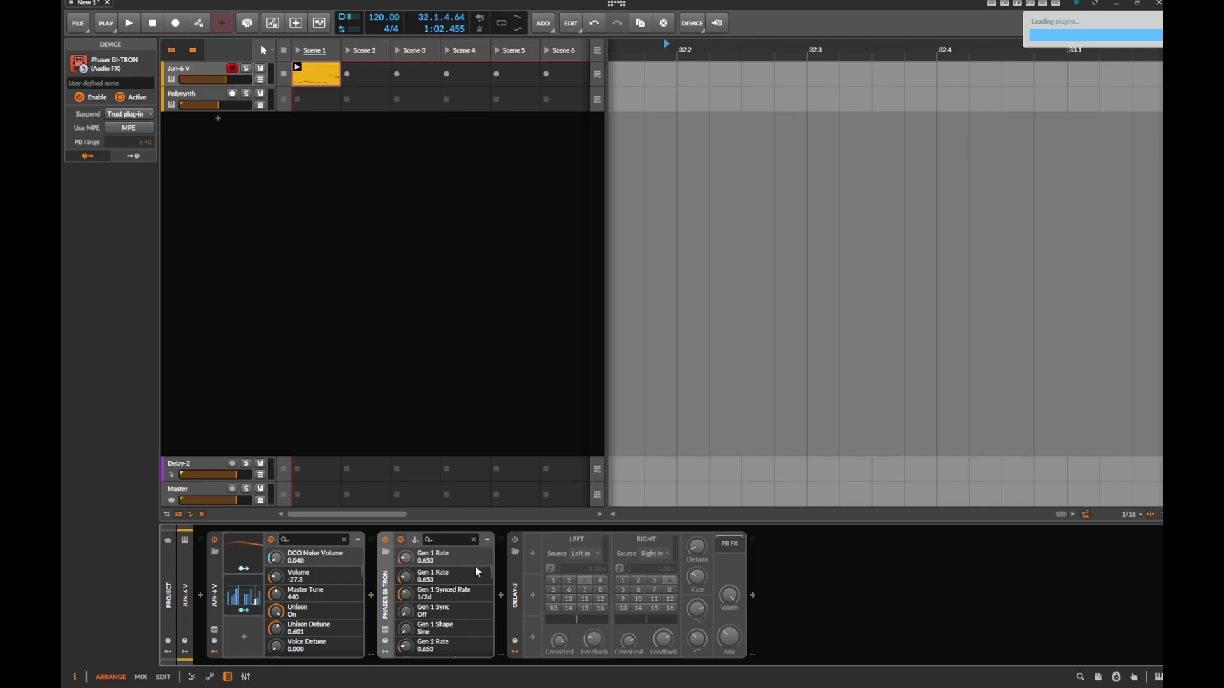
click(385, 630)
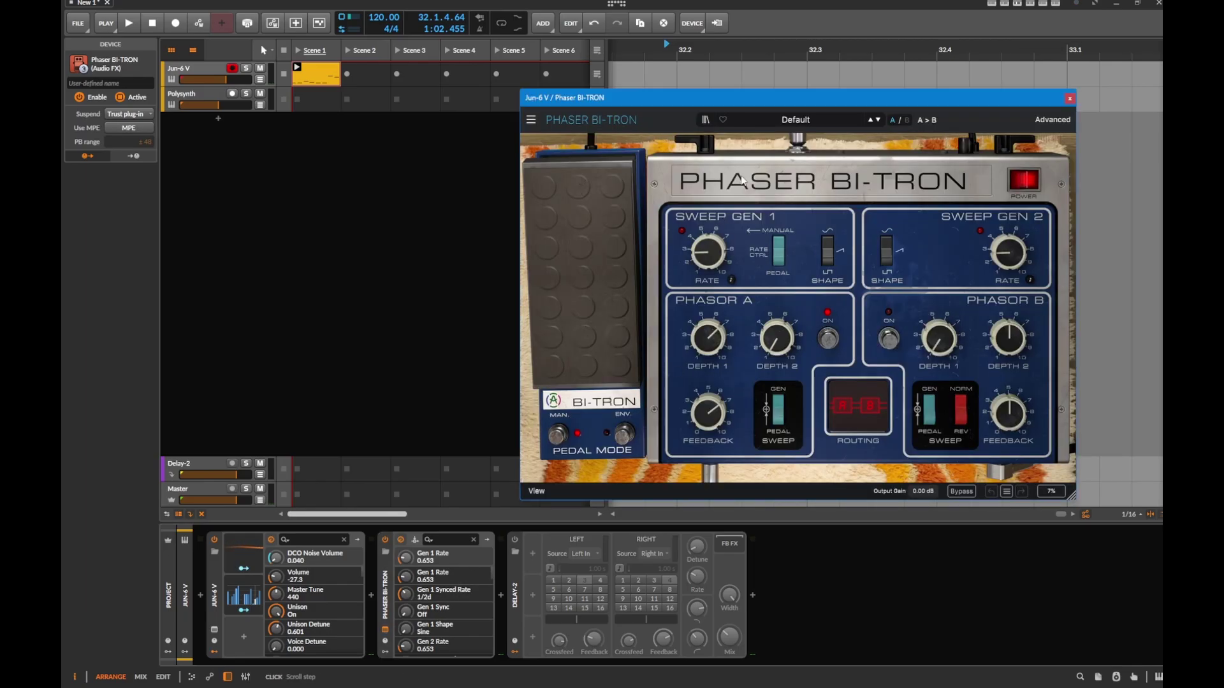
Step: Show the modulator slots of the Phaser BI-TRON device and insert a Macro modulator found by searching "ma"
click(384, 654)
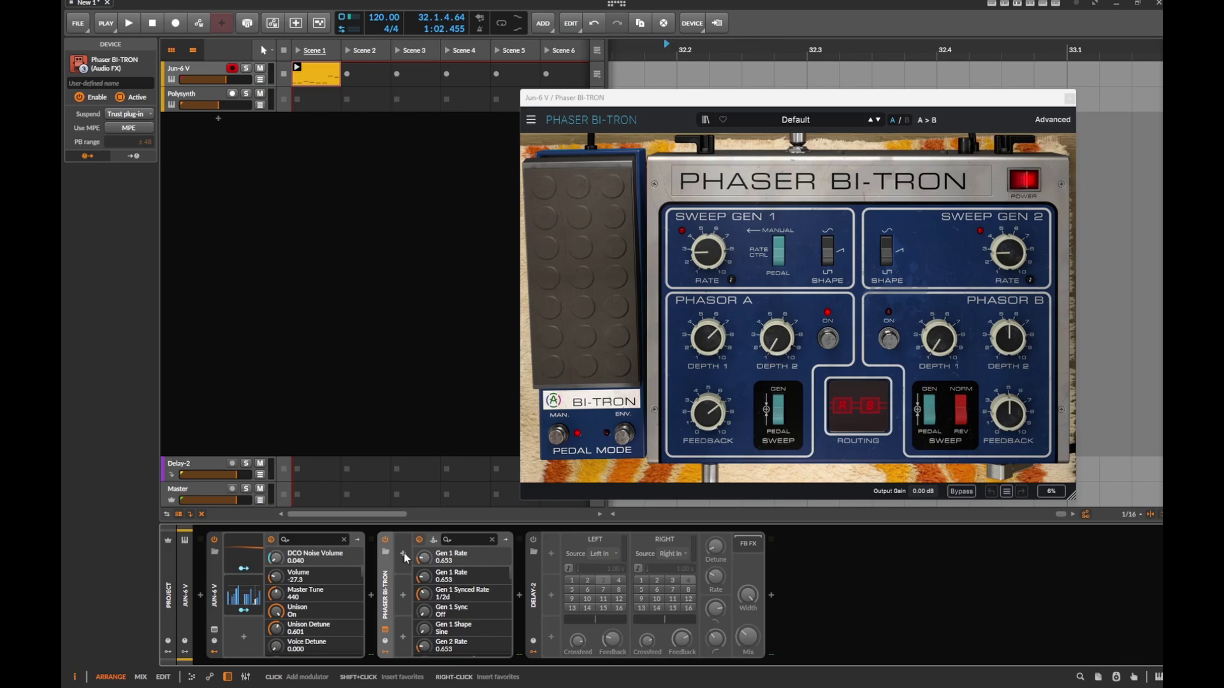
click(403, 554)
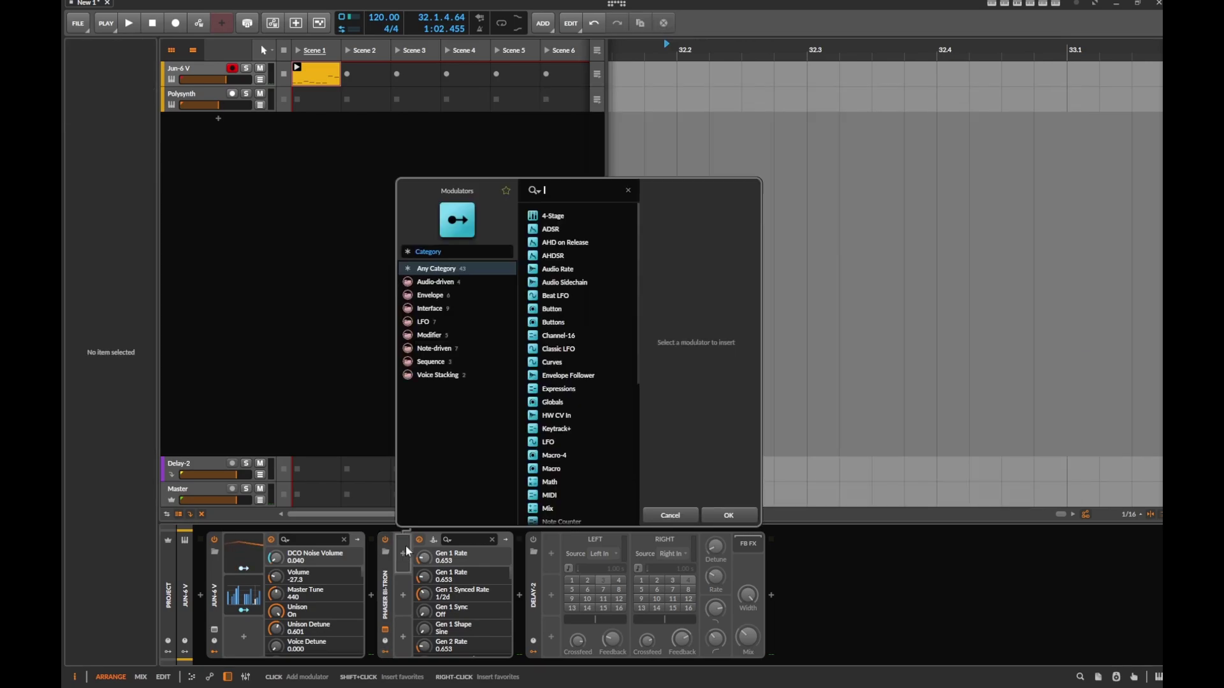
text(ma)
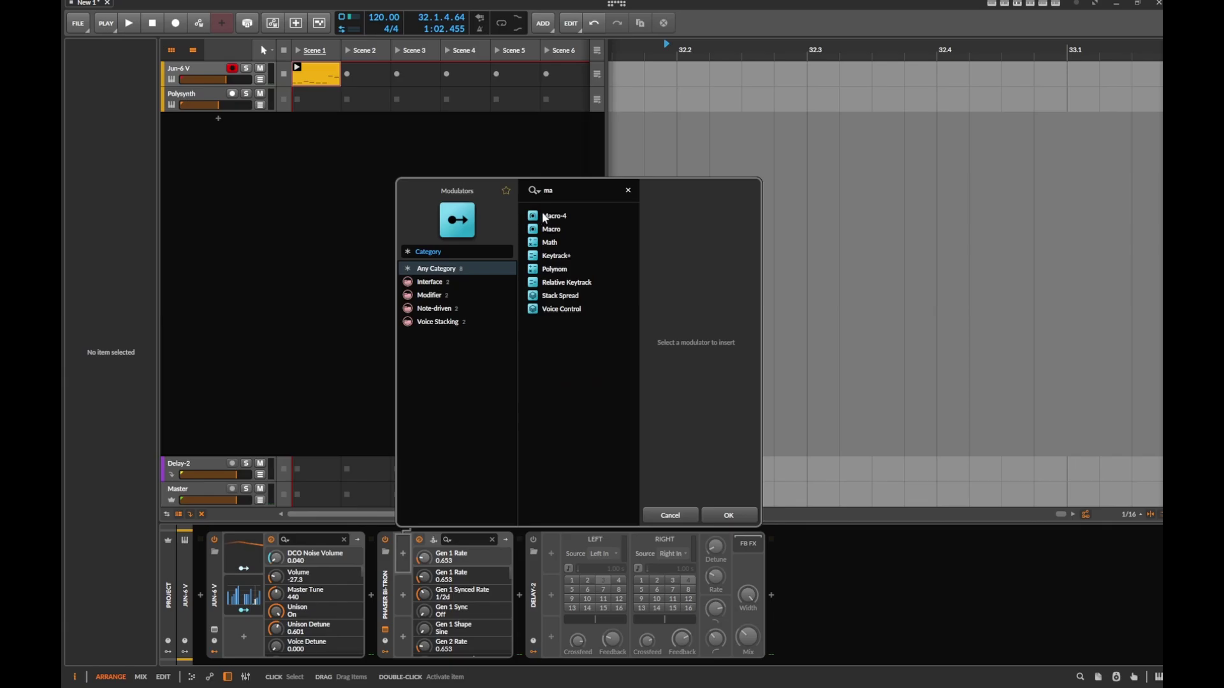
click(547, 230)
click(726, 514)
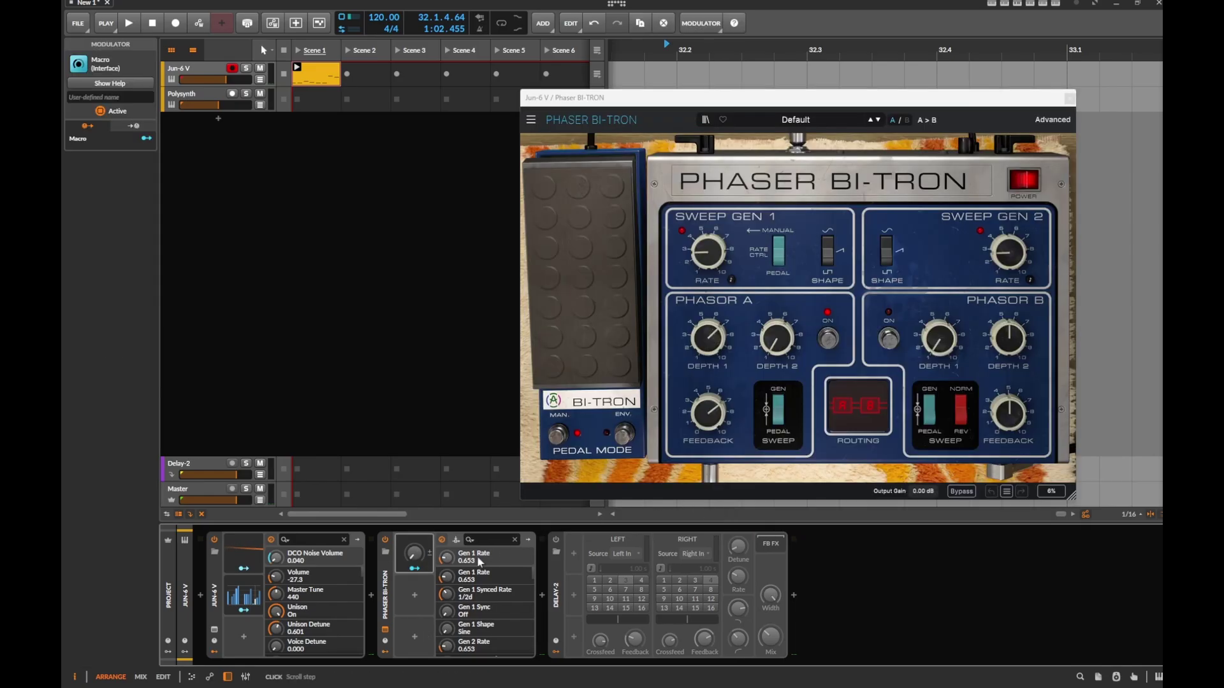
Step: Adjust the phaser's depths, setting Phasor A Depth 1 to about 8.20 and Phasor B Depth 1 to about 8.88
click(416, 570)
click(716, 334)
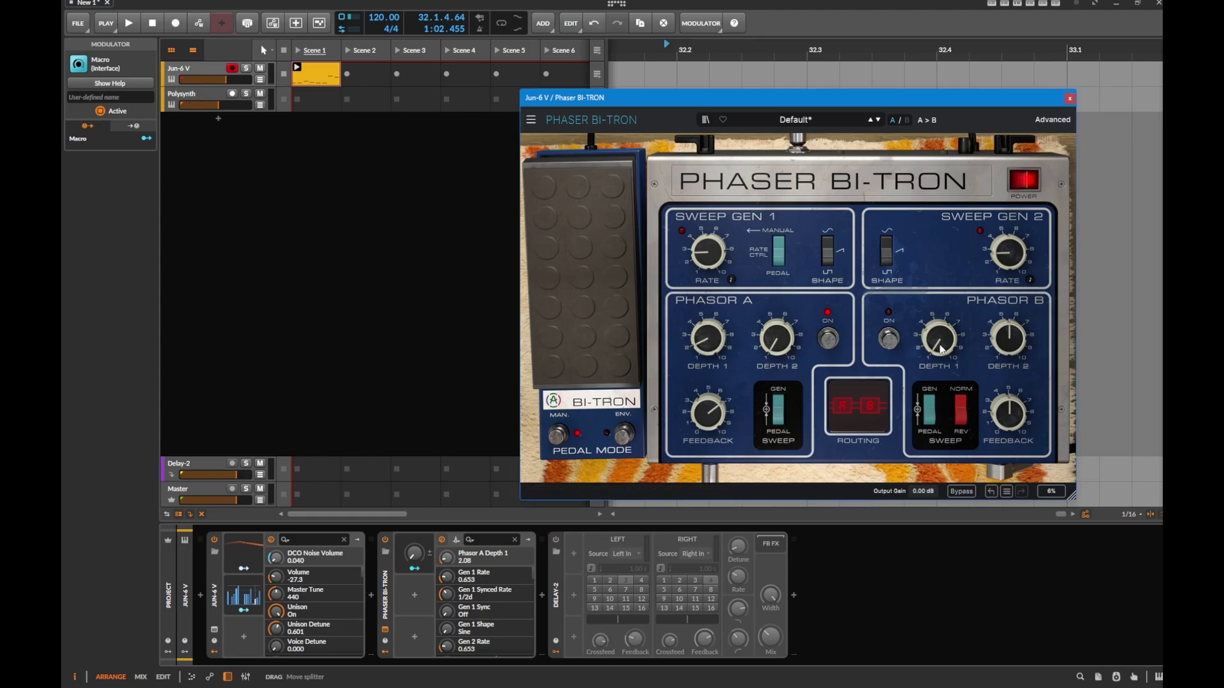
drag(941, 338, 940, 322)
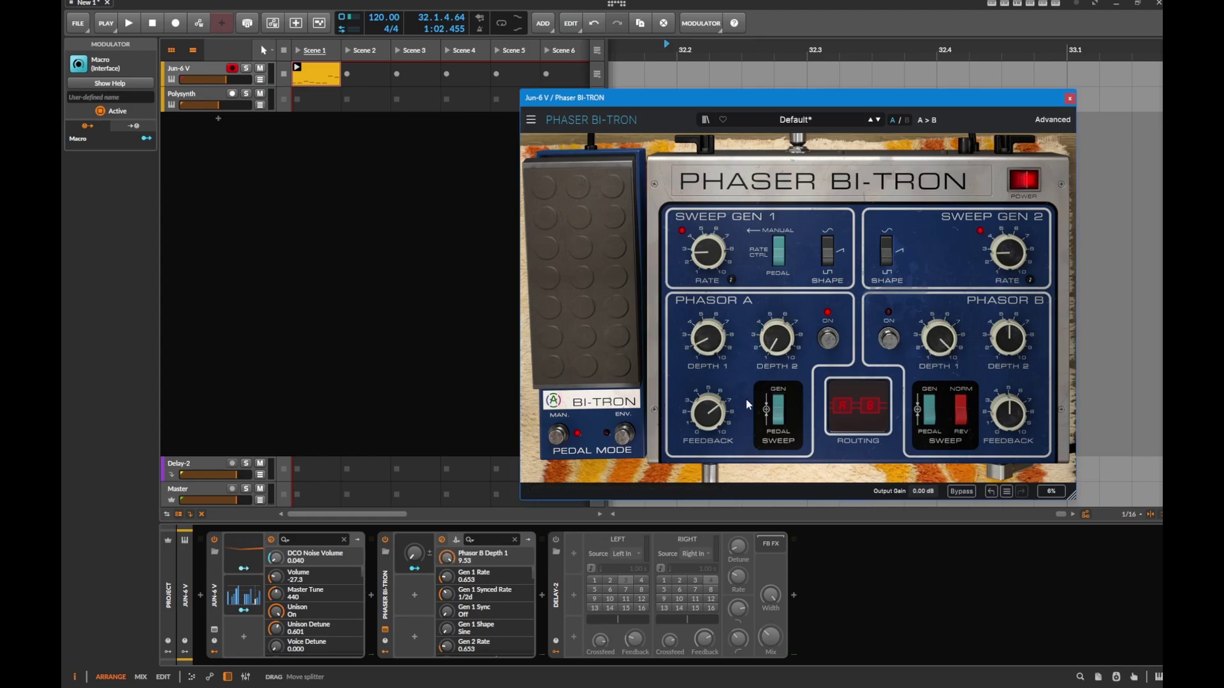
click(414, 555)
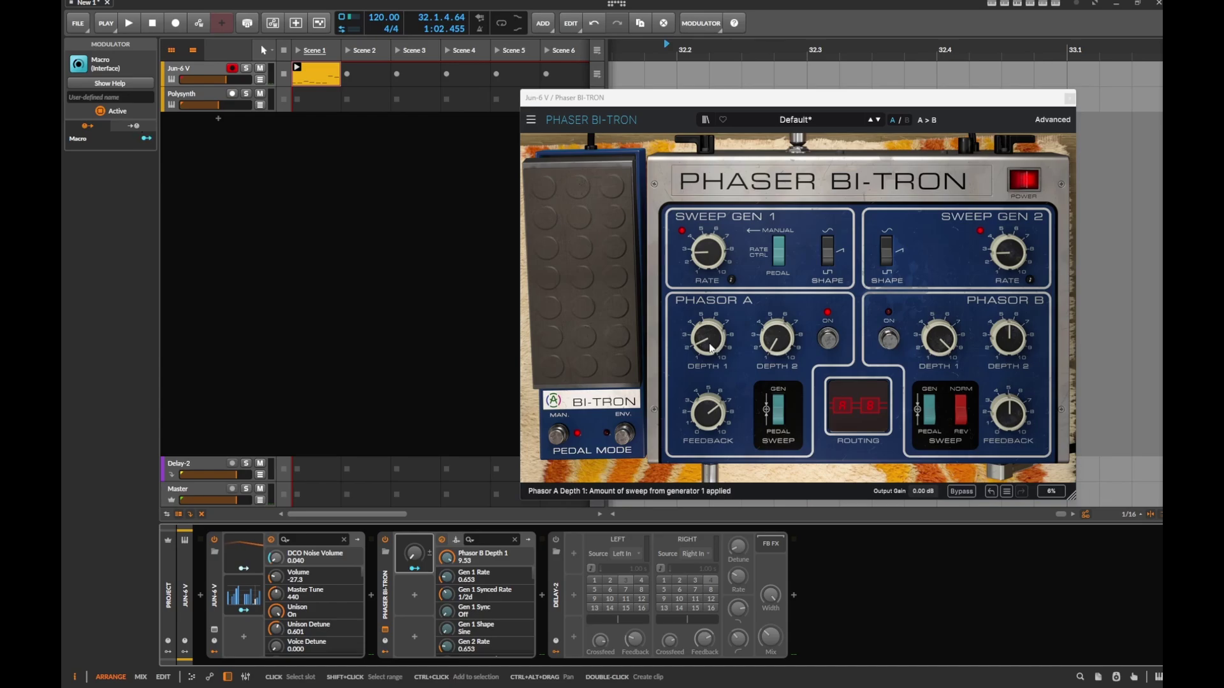
drag(708, 334, 707, 344)
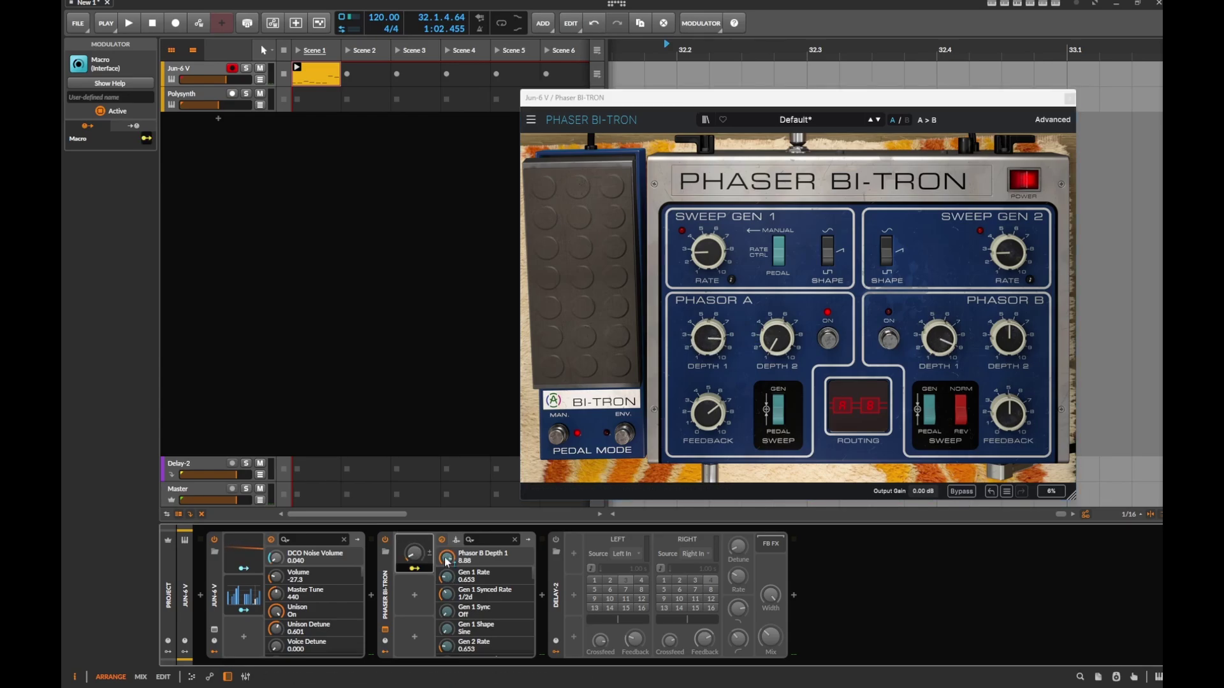
click(707, 338)
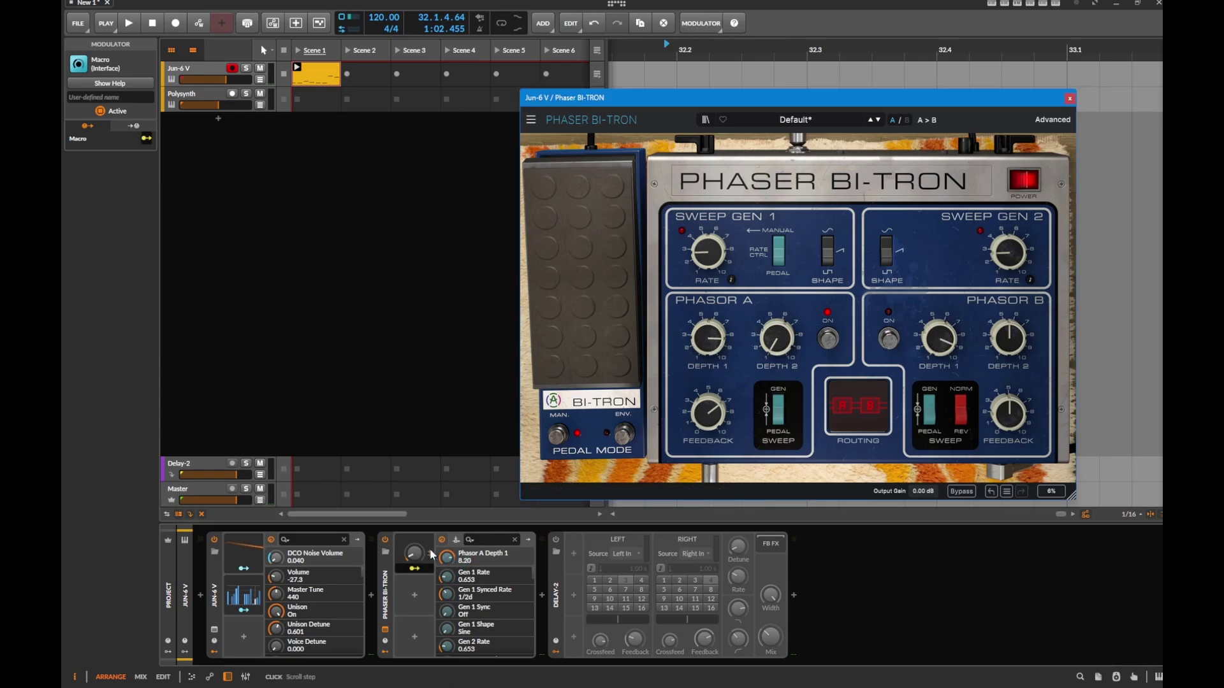
Step: Map the Macro modulator to Phasor A Depth 1 with amount -0.69 and to Phasor B Depth 1 with amount -0.84
click(415, 569)
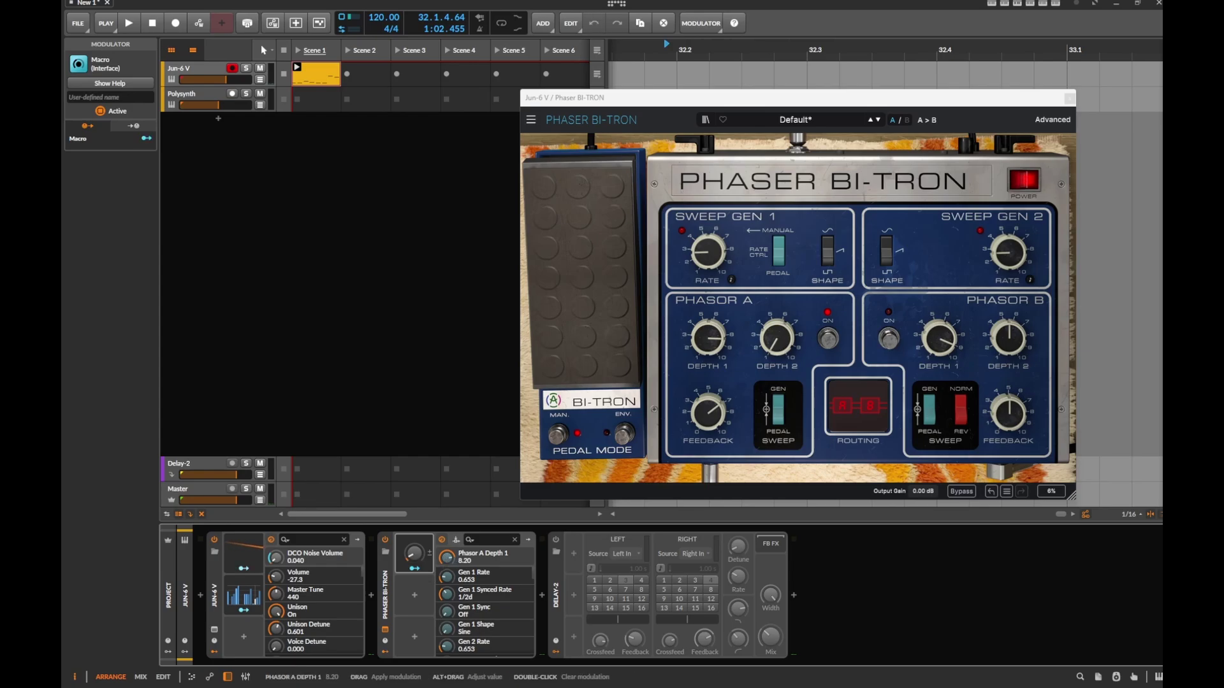
drag(446, 562, 447, 586)
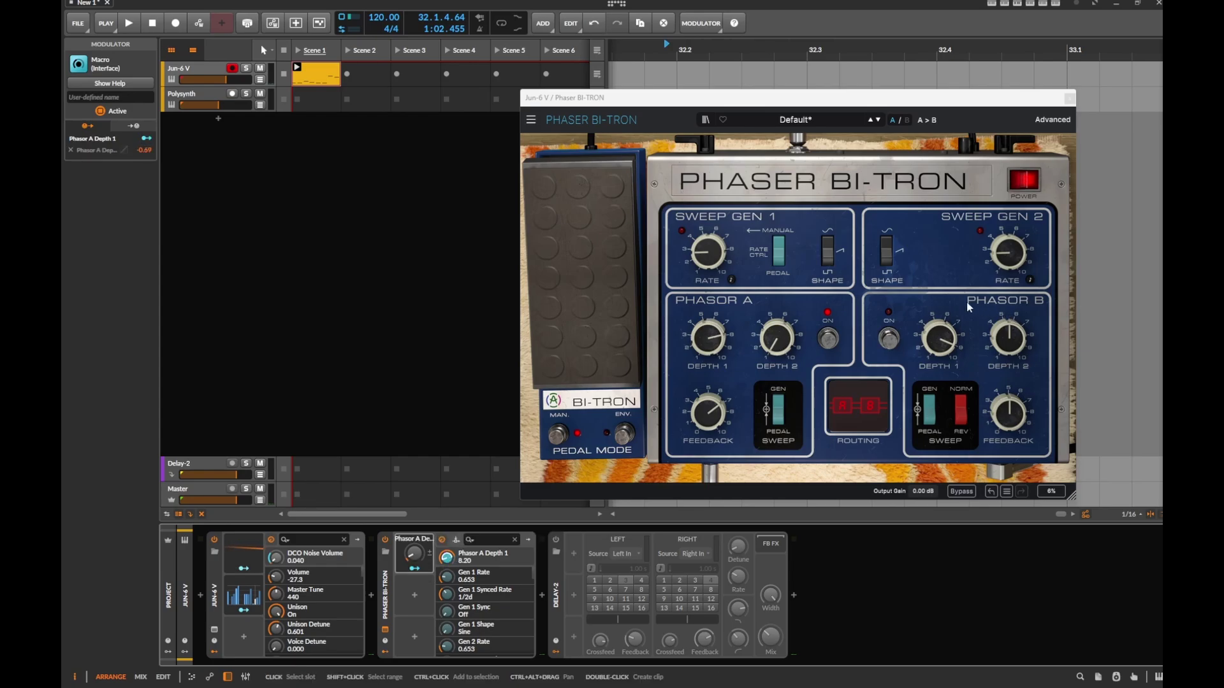
click(940, 339)
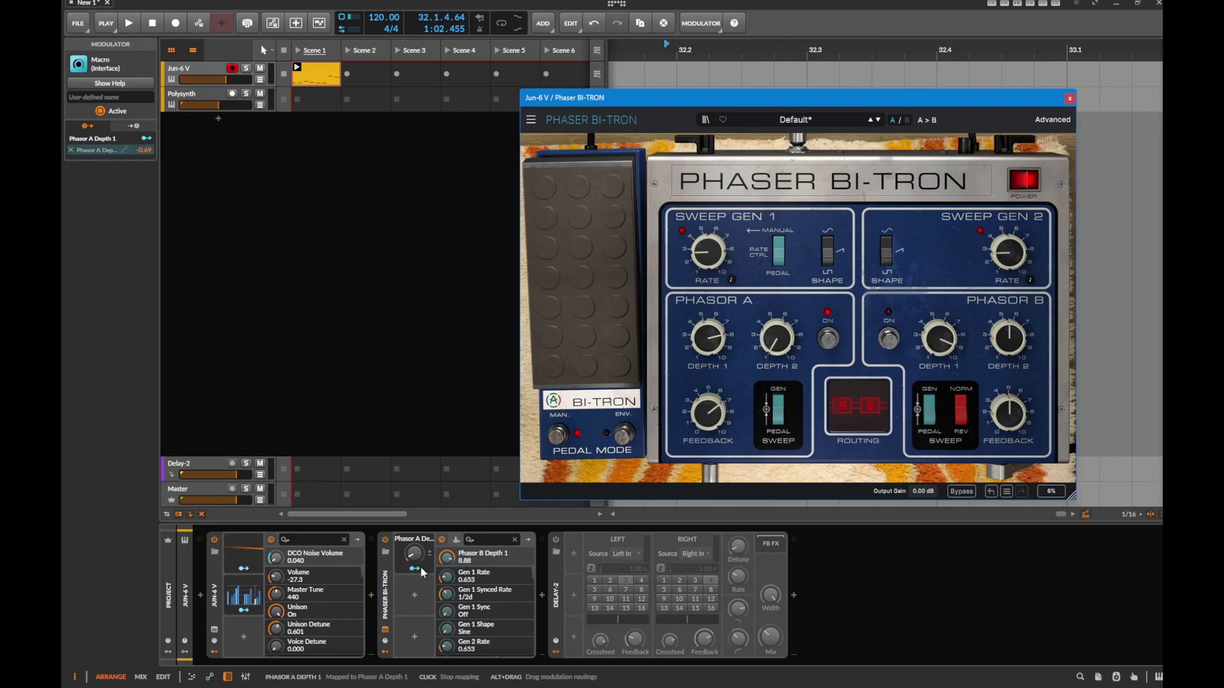
drag(450, 560, 450, 568)
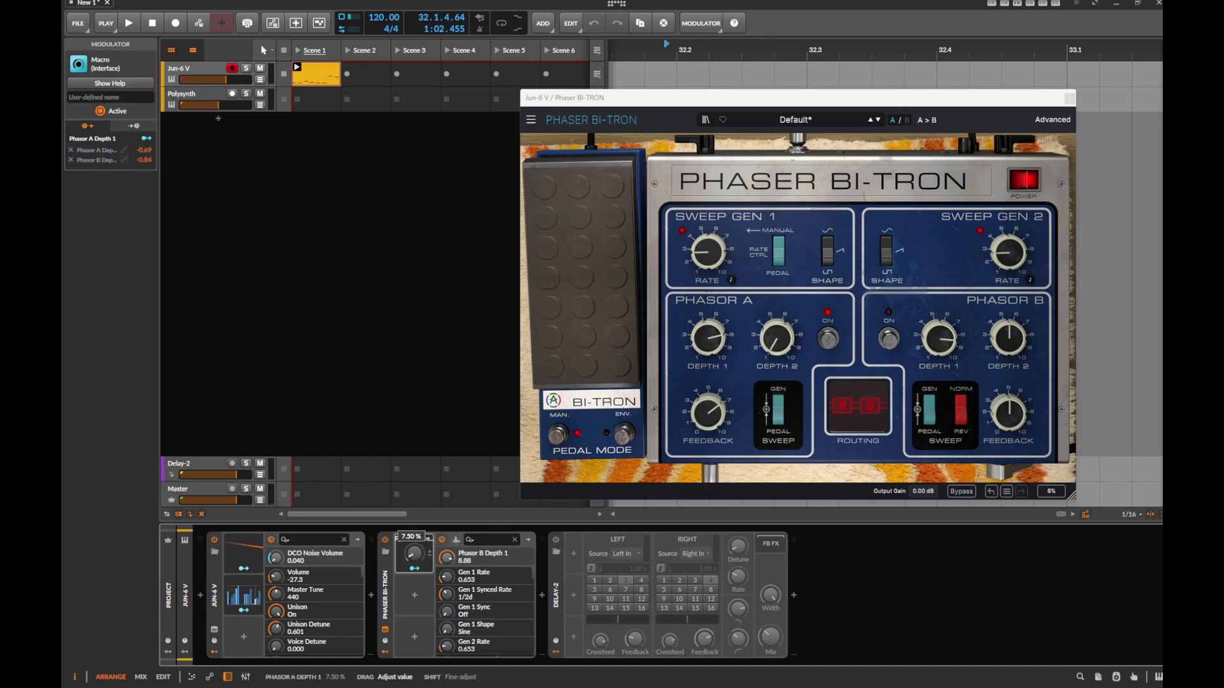
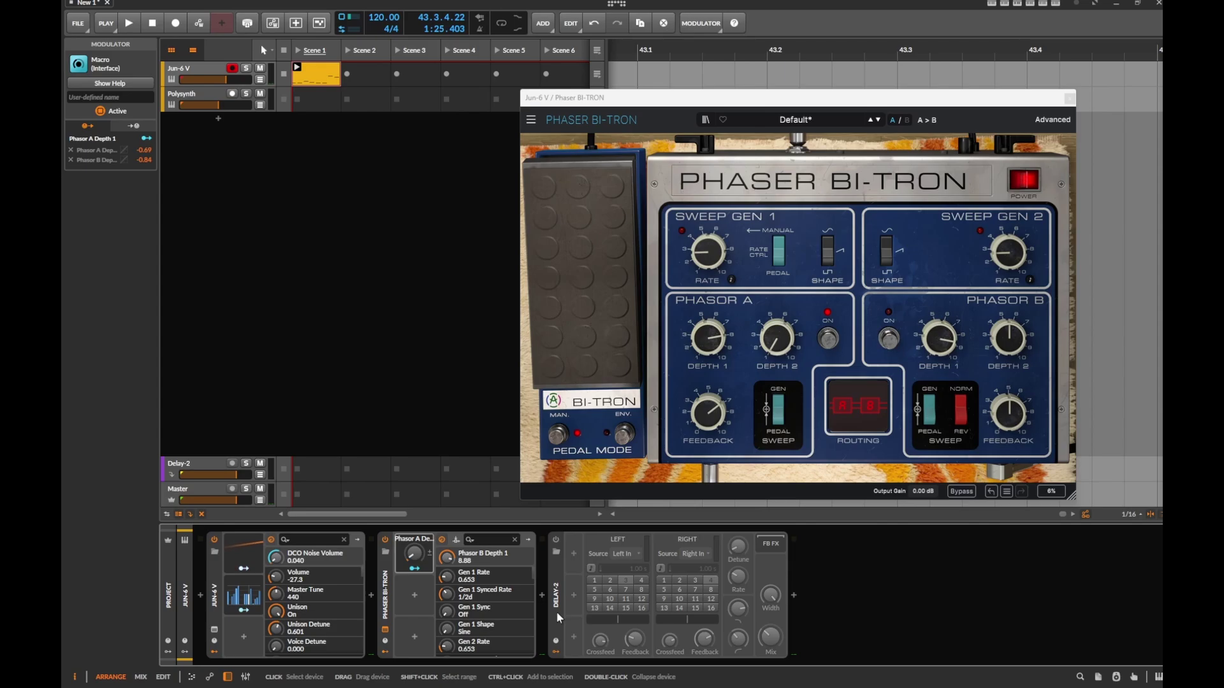
Step: Enable the Delay-2 device on the Jun-6 V track and keep its modulator slots shown
click(564, 600)
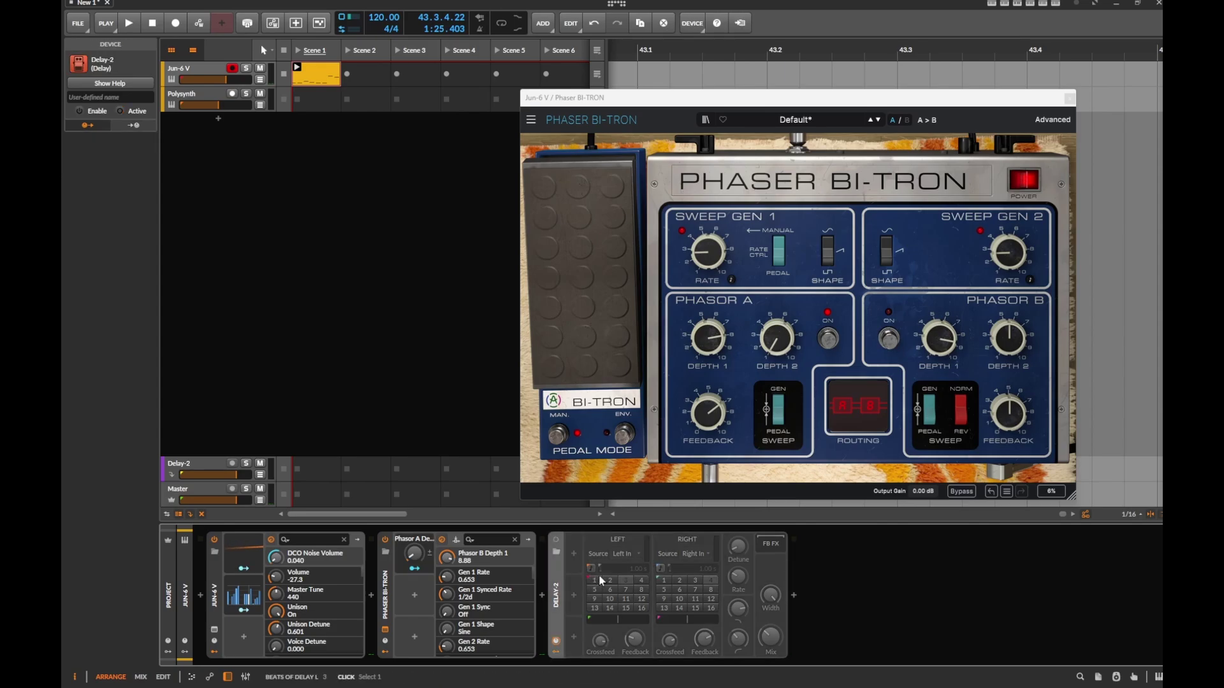
click(556, 540)
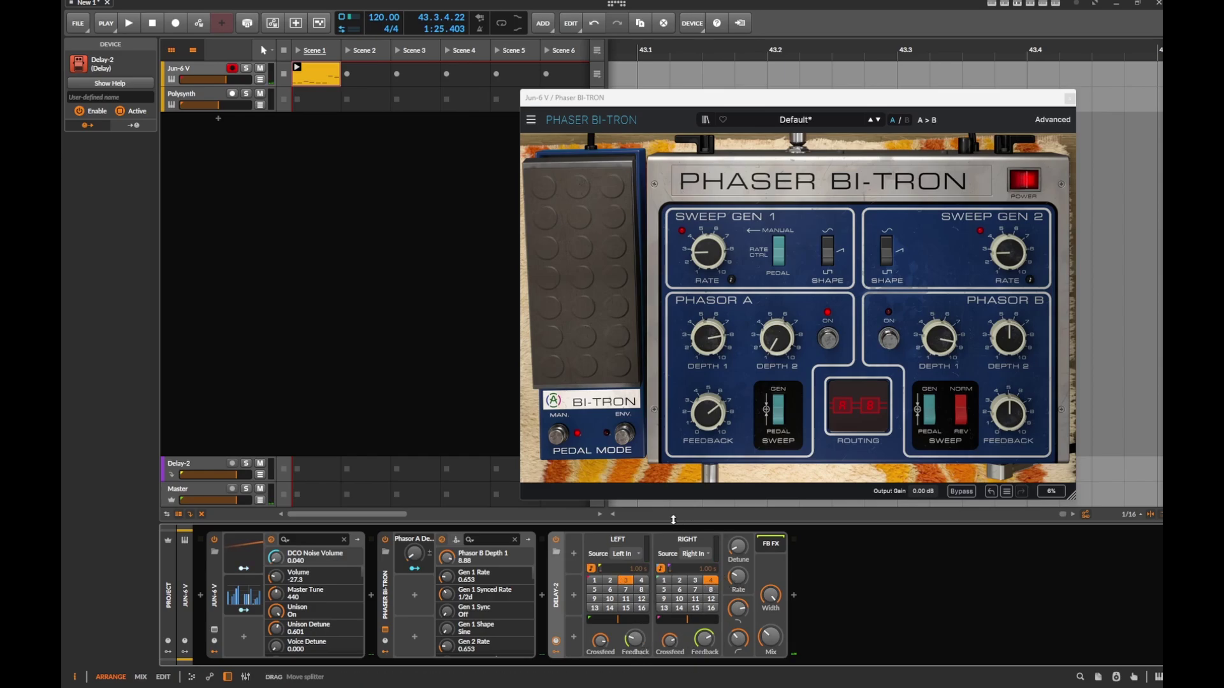
click(563, 654)
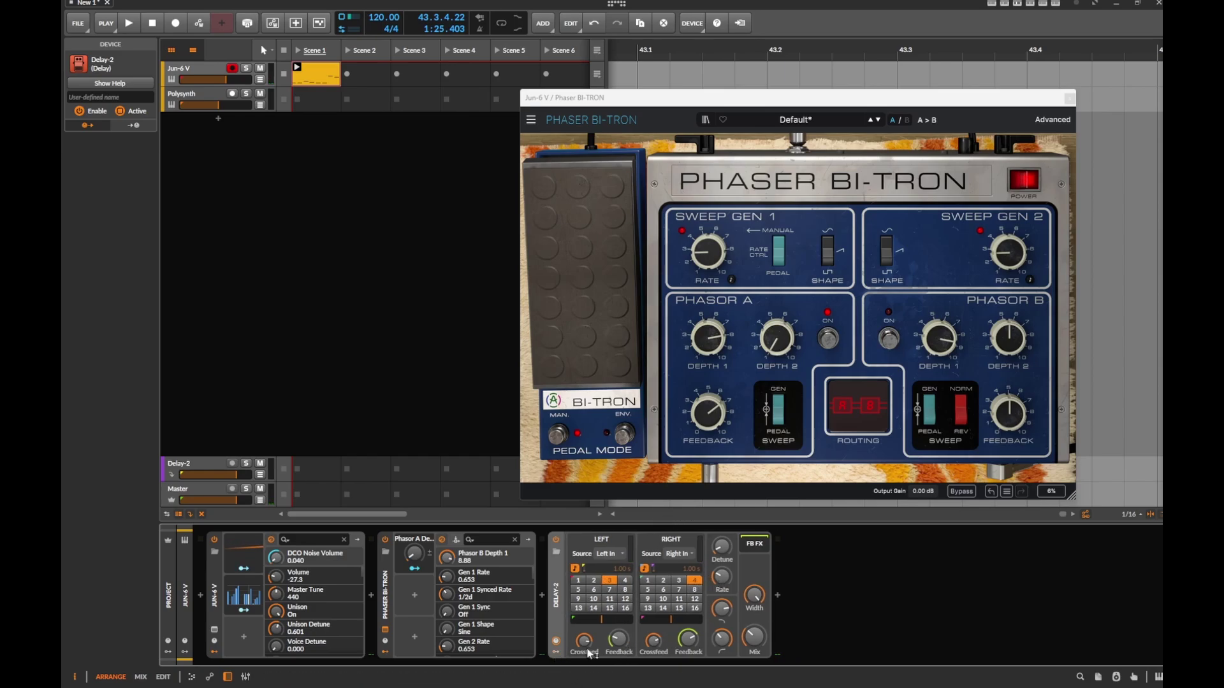
click(557, 654)
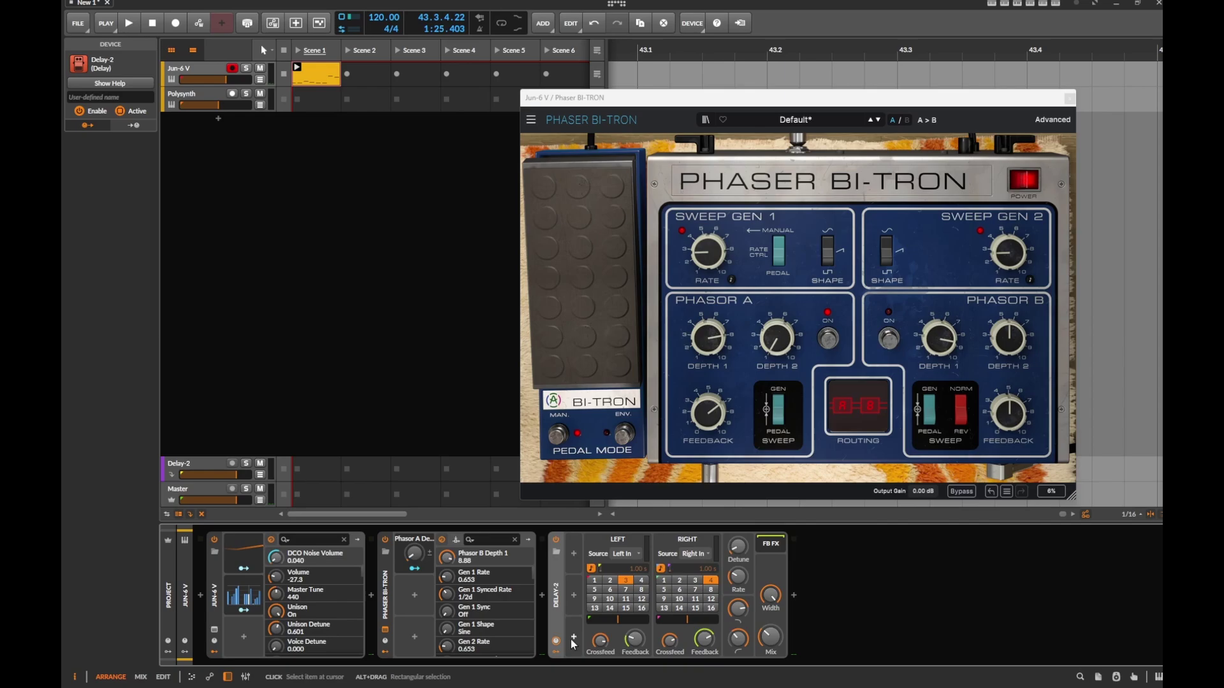
Step: Insert a Curves modulator into the first modulator slot of the Delay-2 device
click(573, 554)
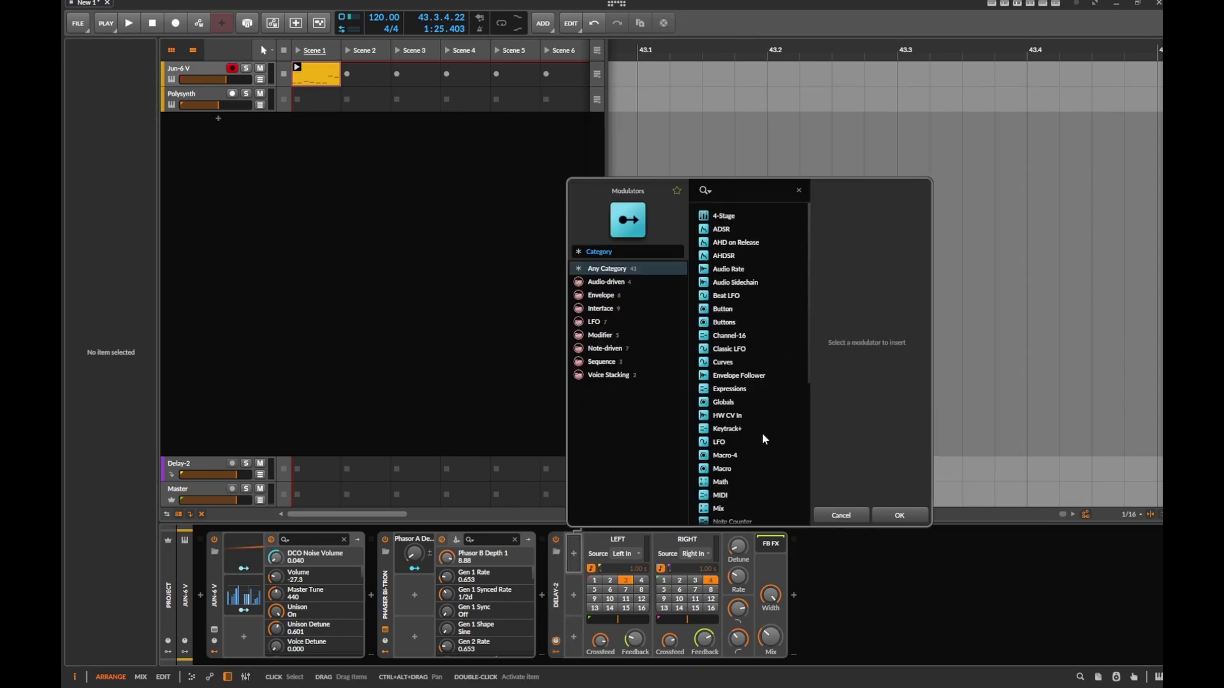
scroll(748, 403, down, 5)
scroll(748, 404, down, 1)
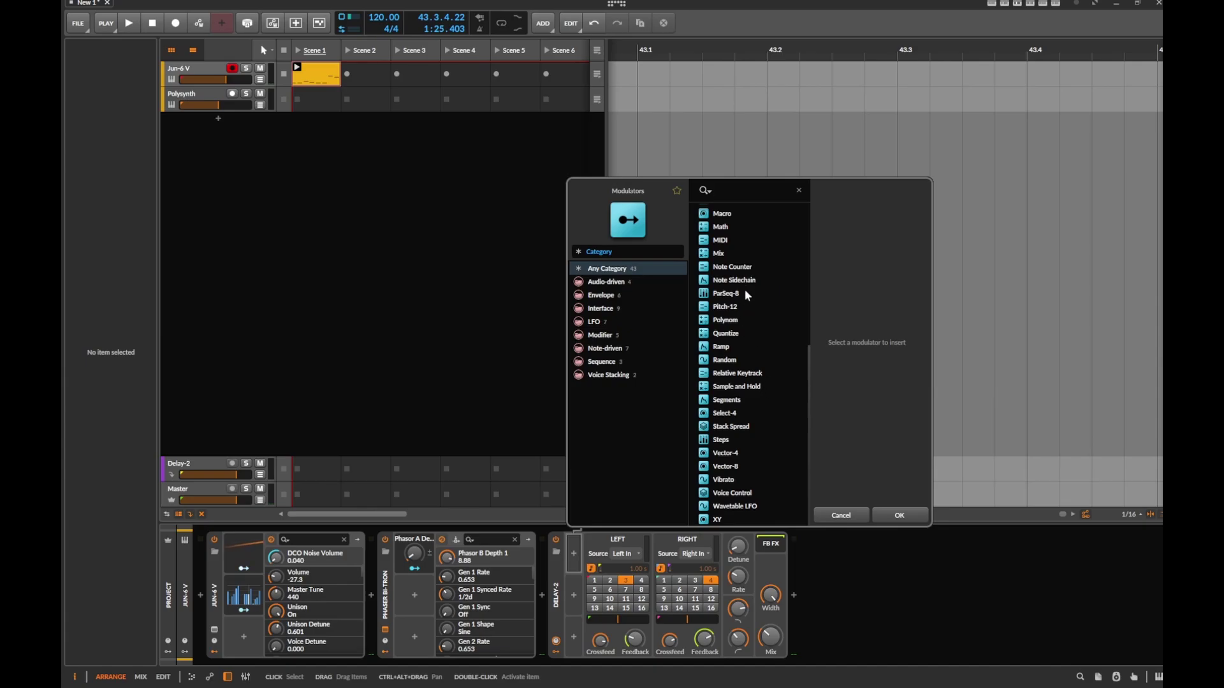
text(cu)
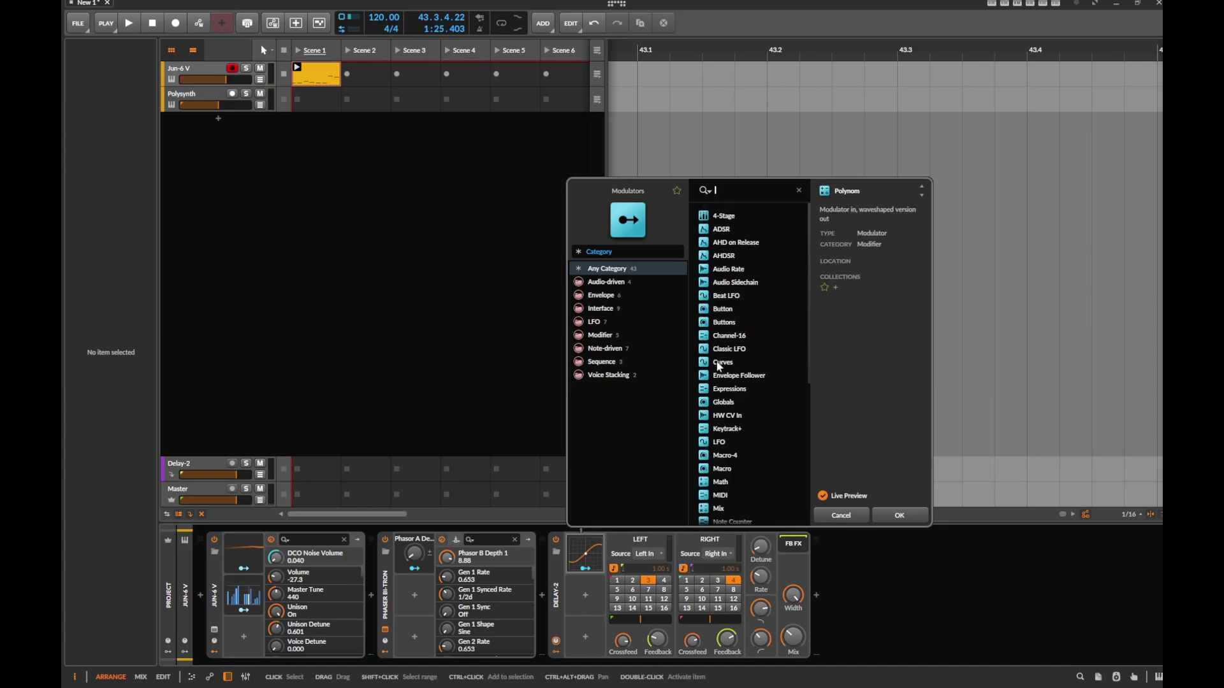
click(746, 373)
click(908, 518)
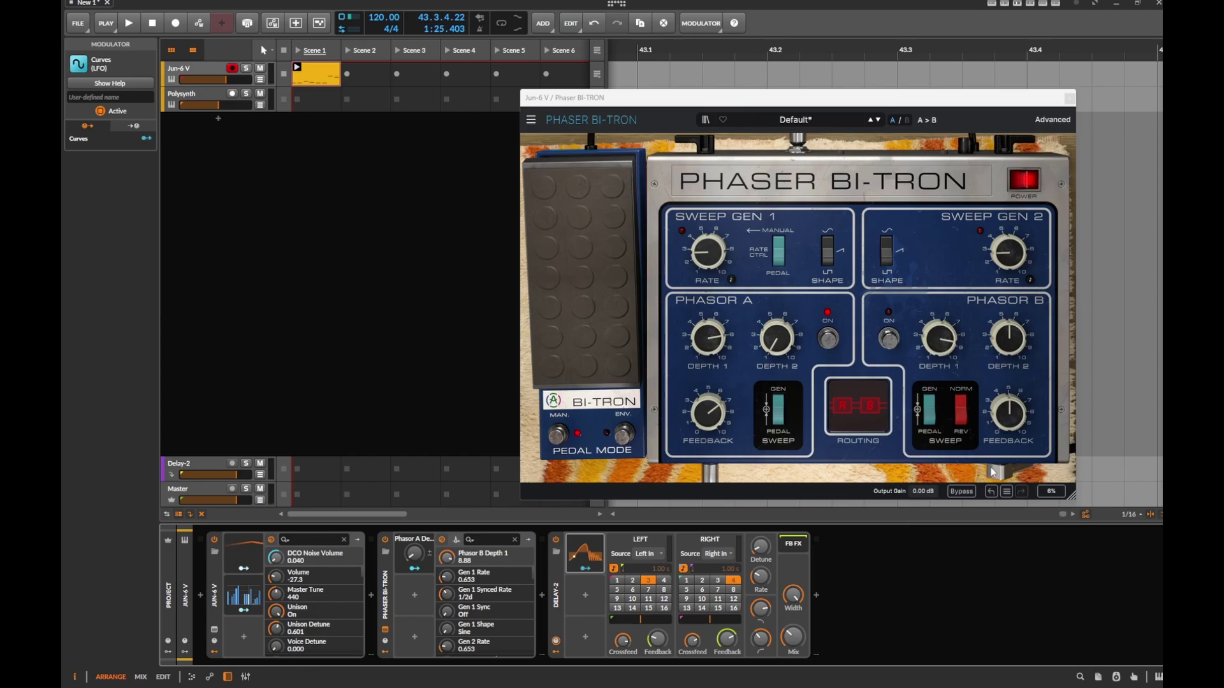
Step: Expand the Curves modulator and load the periodic curve Mirrored II
click(582, 548)
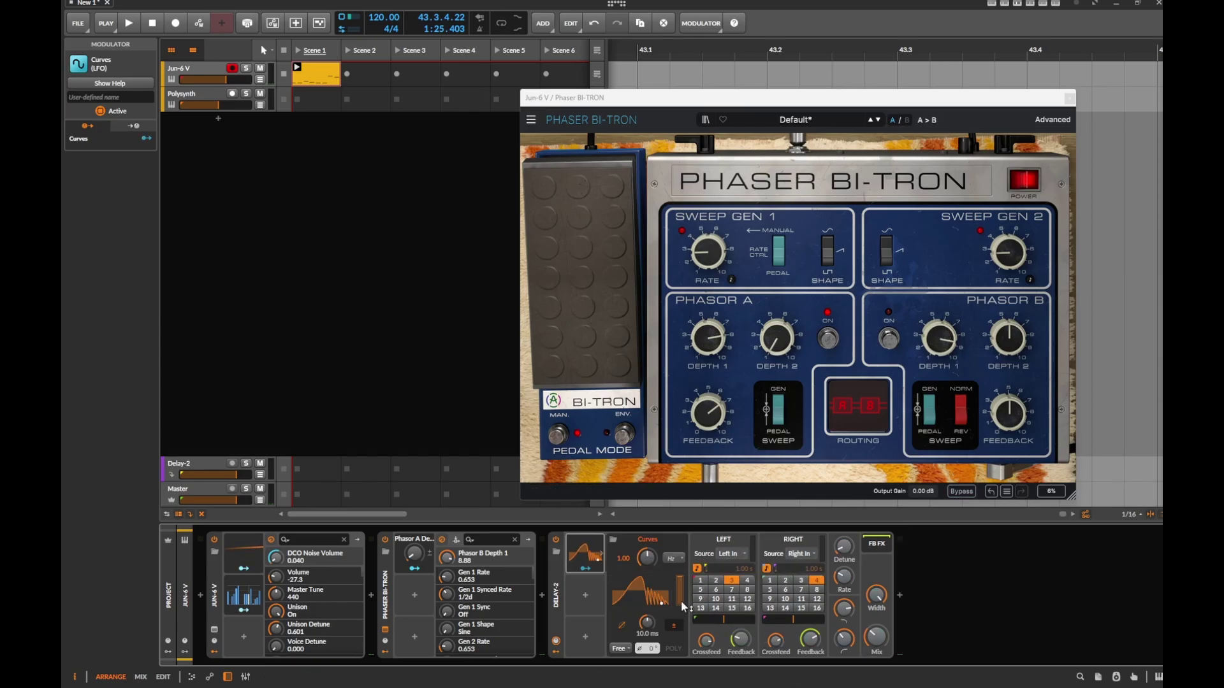
click(655, 592)
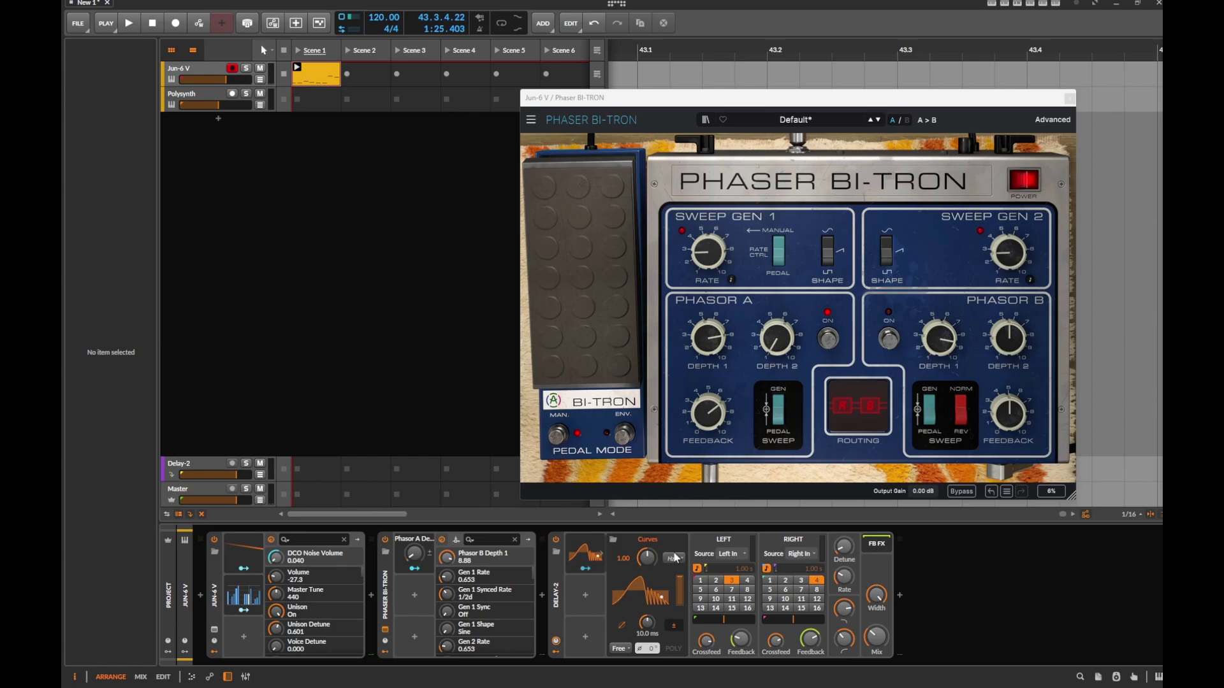
click(637, 593)
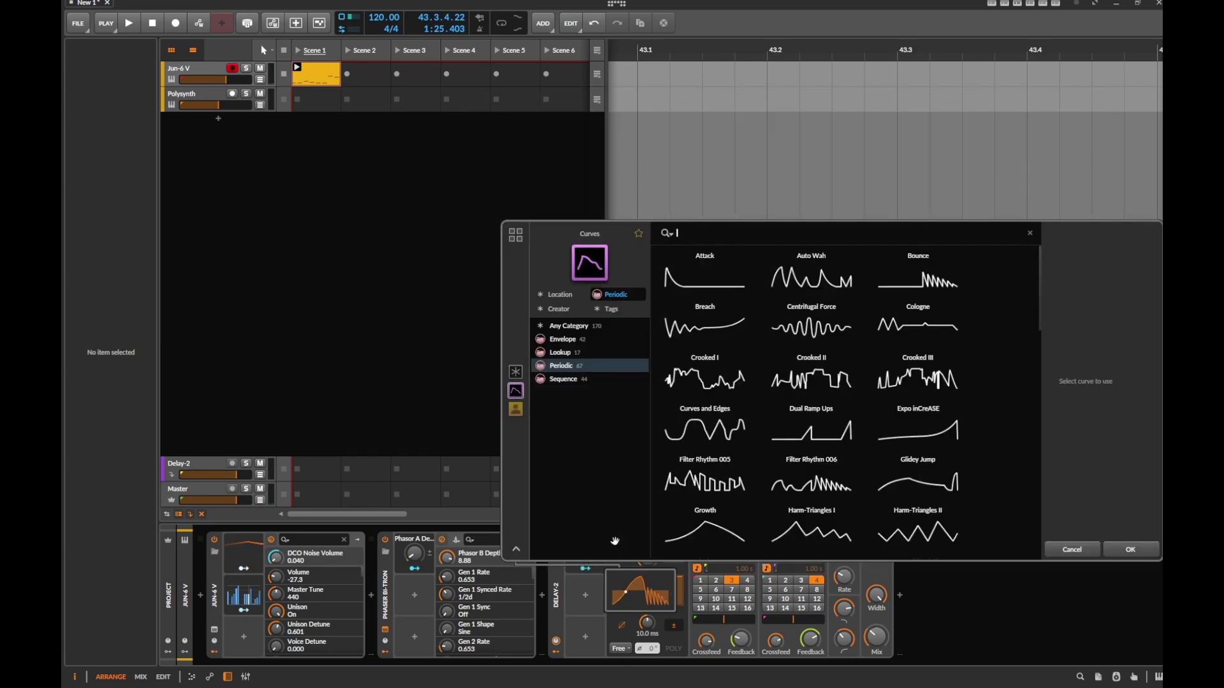
scroll(891, 360, down, 10)
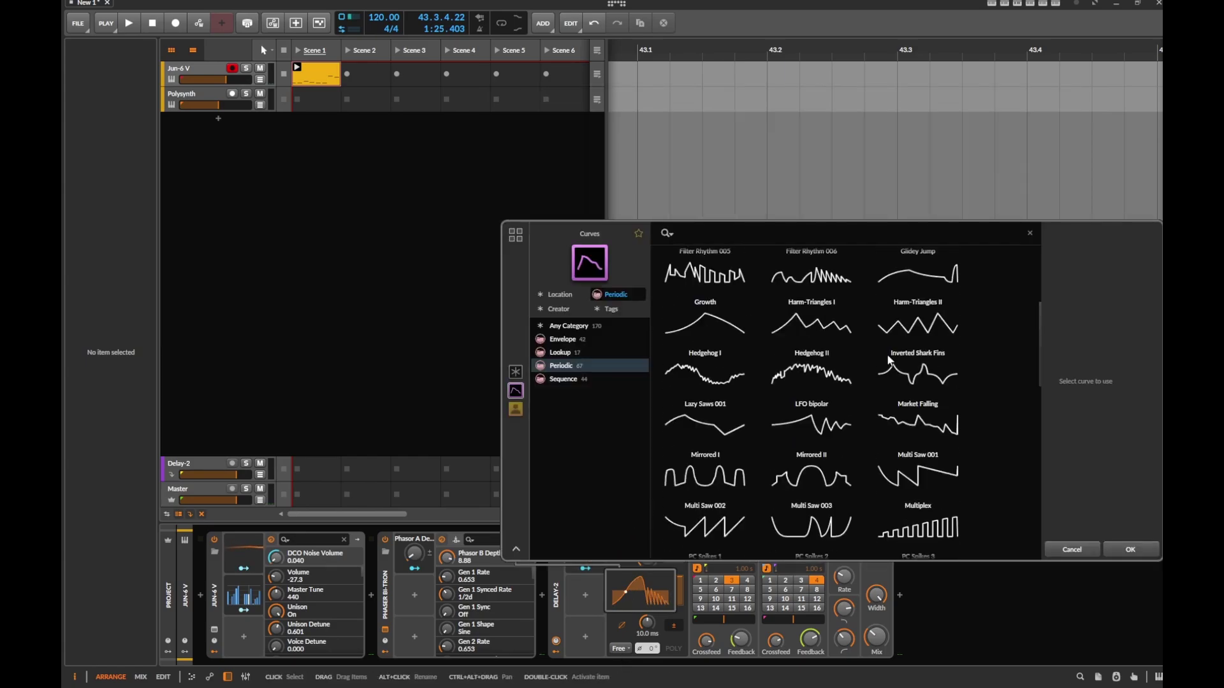
scroll(890, 360, up, 2)
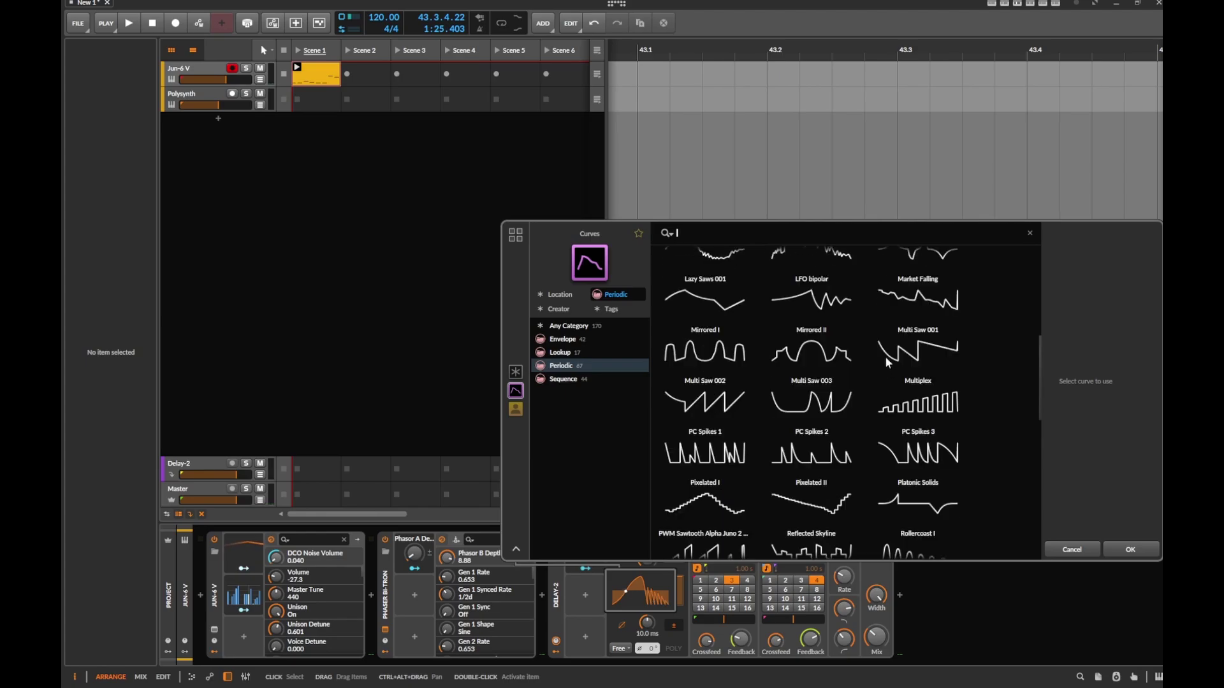
click(807, 360)
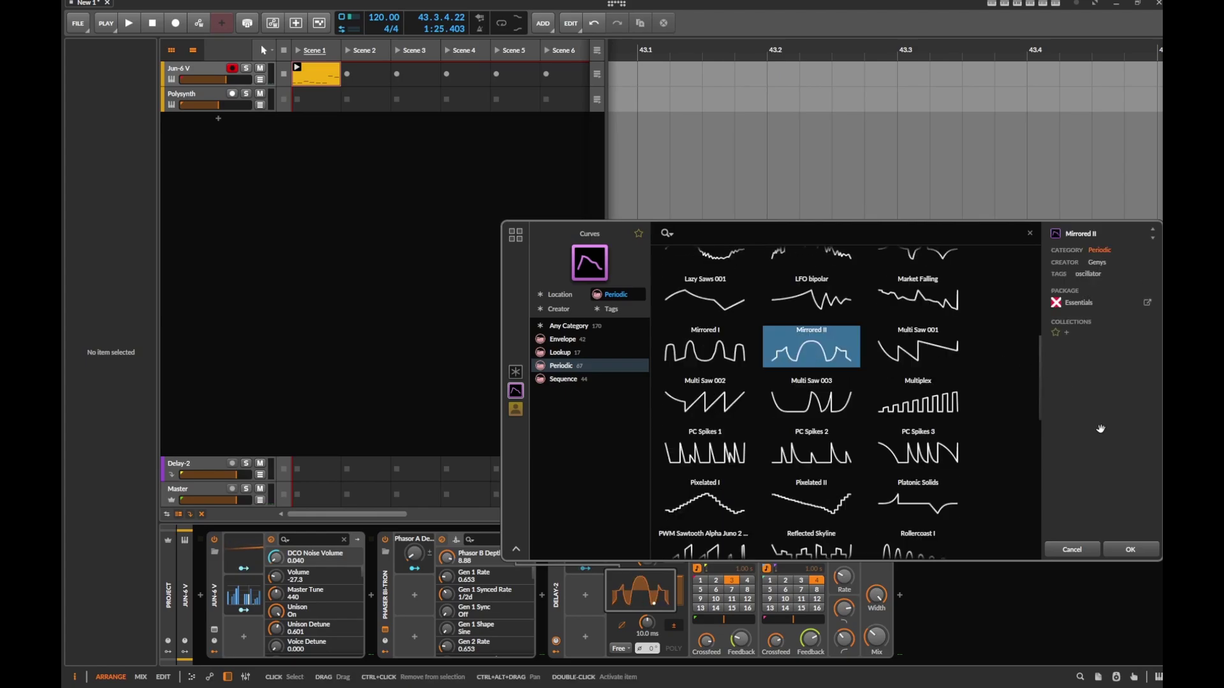
click(1129, 549)
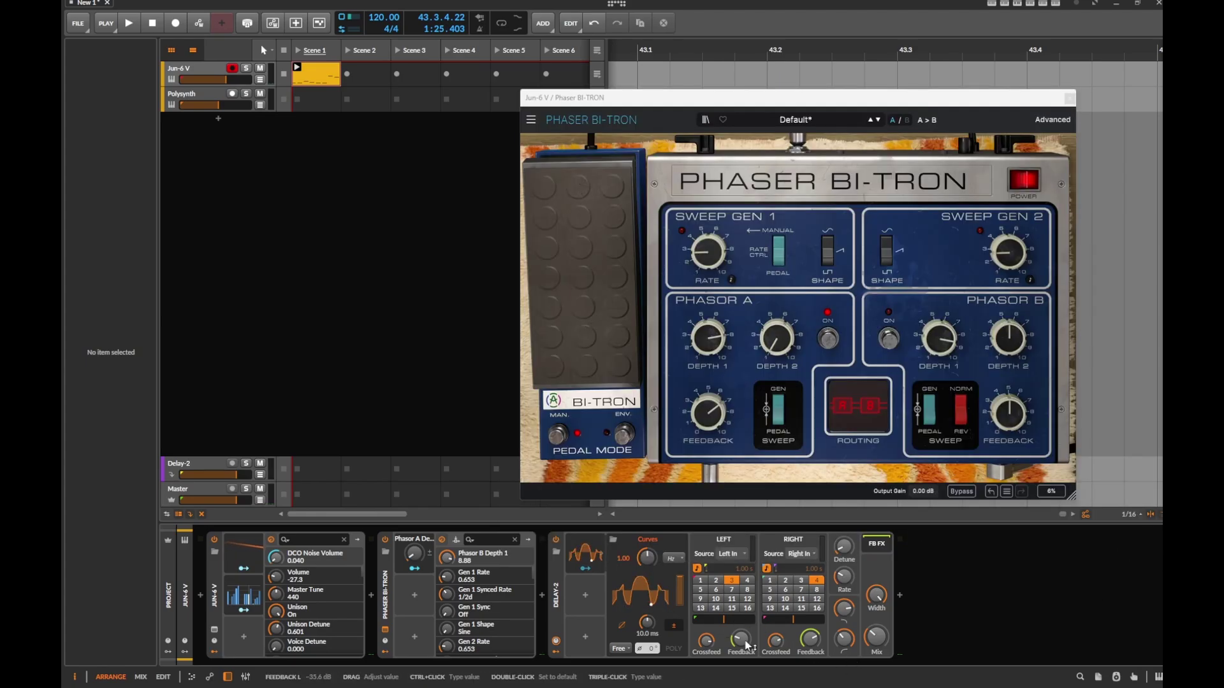
Step: Map the Curves modulator to the left and right Feedback of Delay-2
click(588, 571)
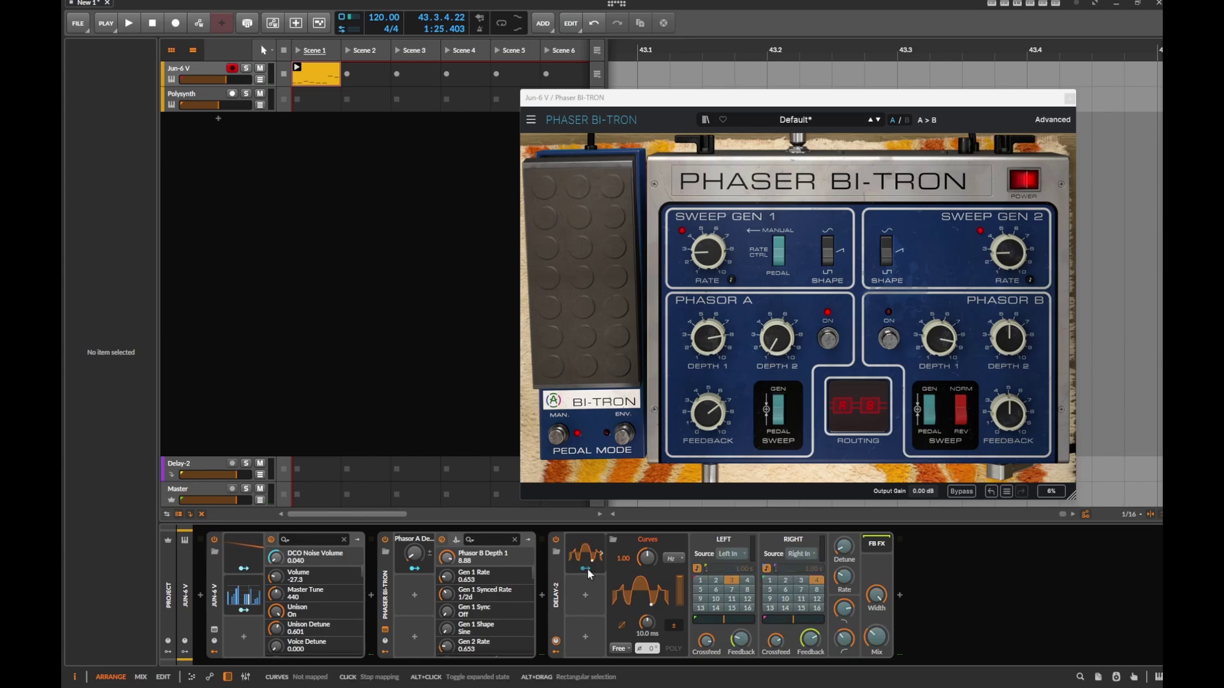
drag(739, 642, 810, 641)
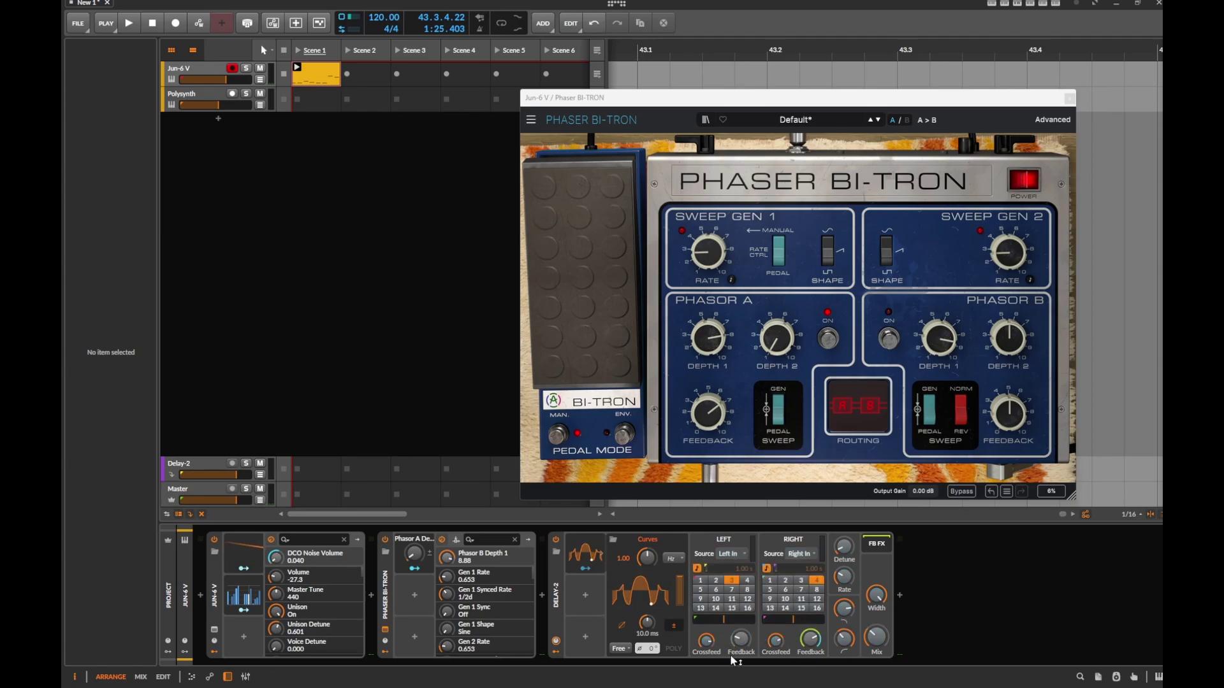
click(576, 567)
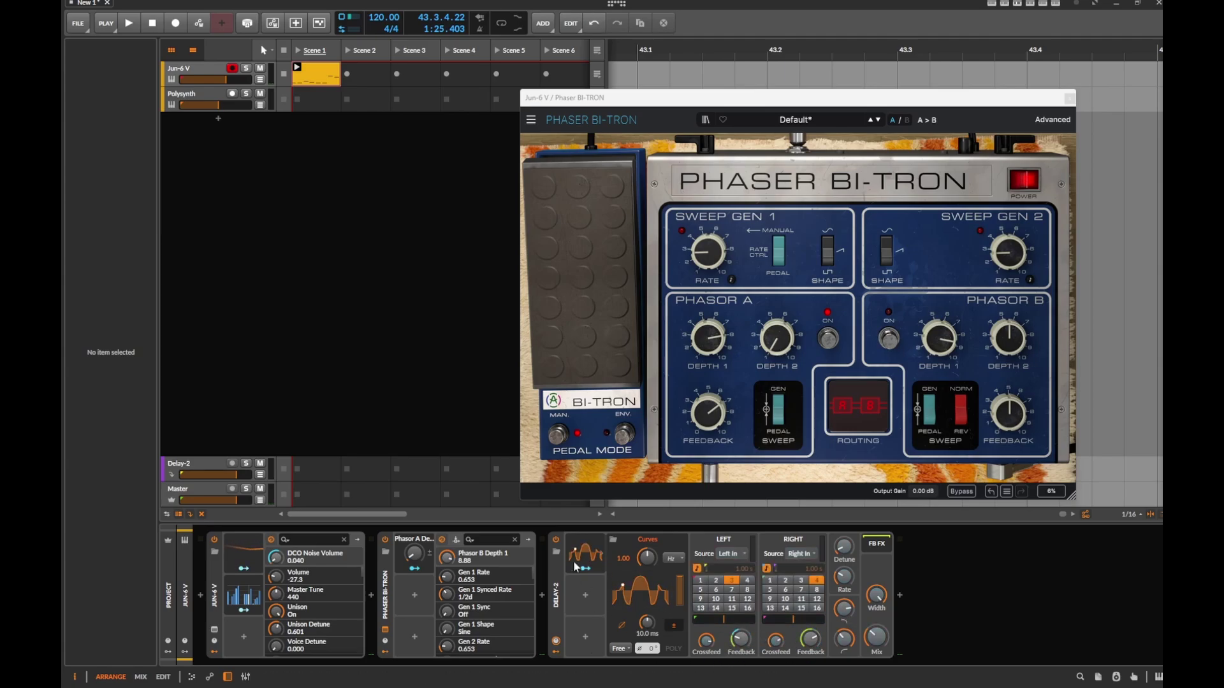
Step: Hide the modulators of Delay-2, close the Phaser BI-TRON window and start playback
click(556, 653)
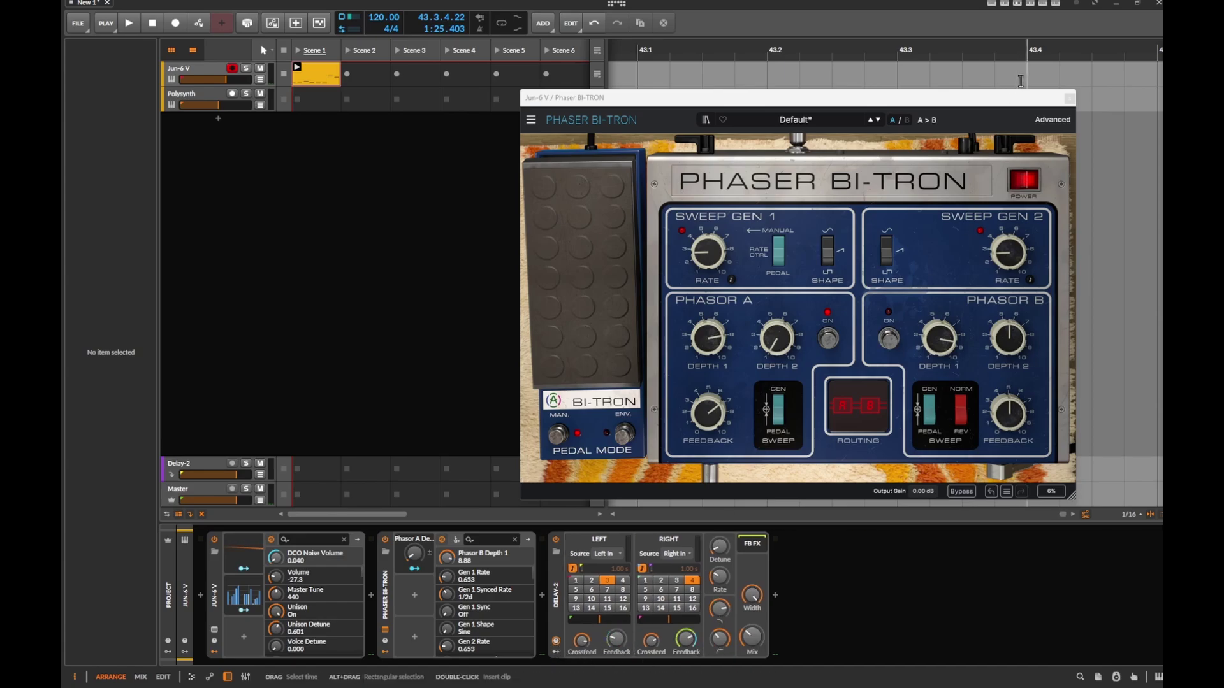
click(1071, 99)
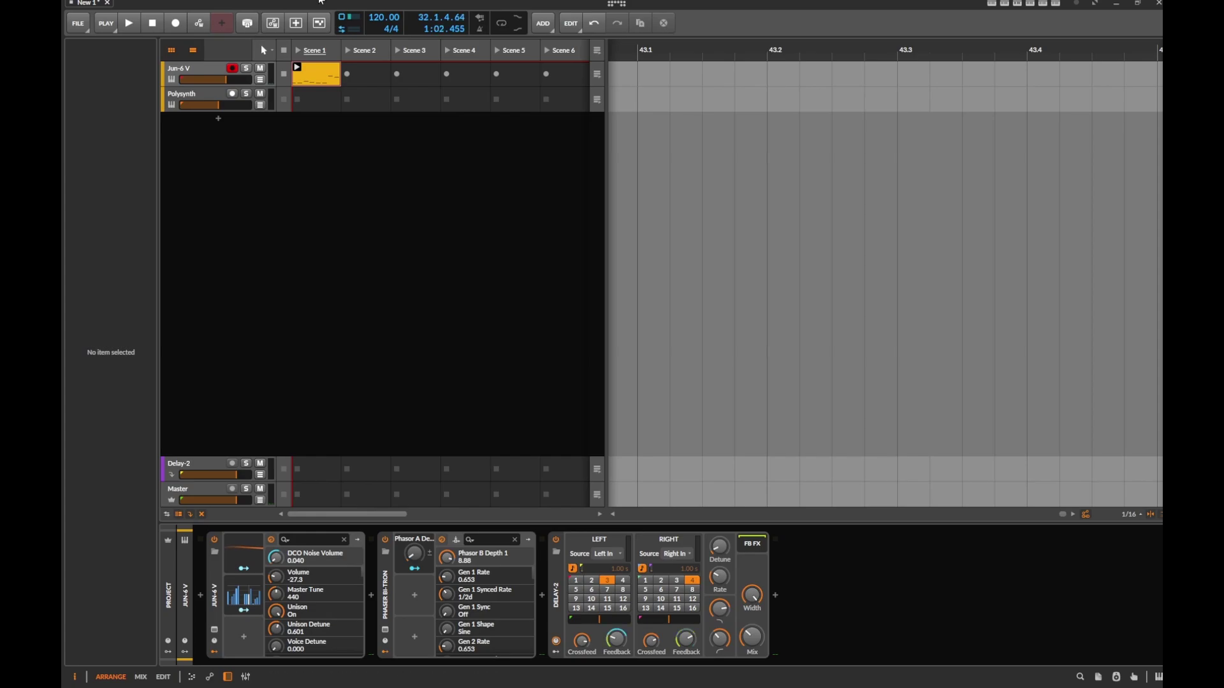
key(space)
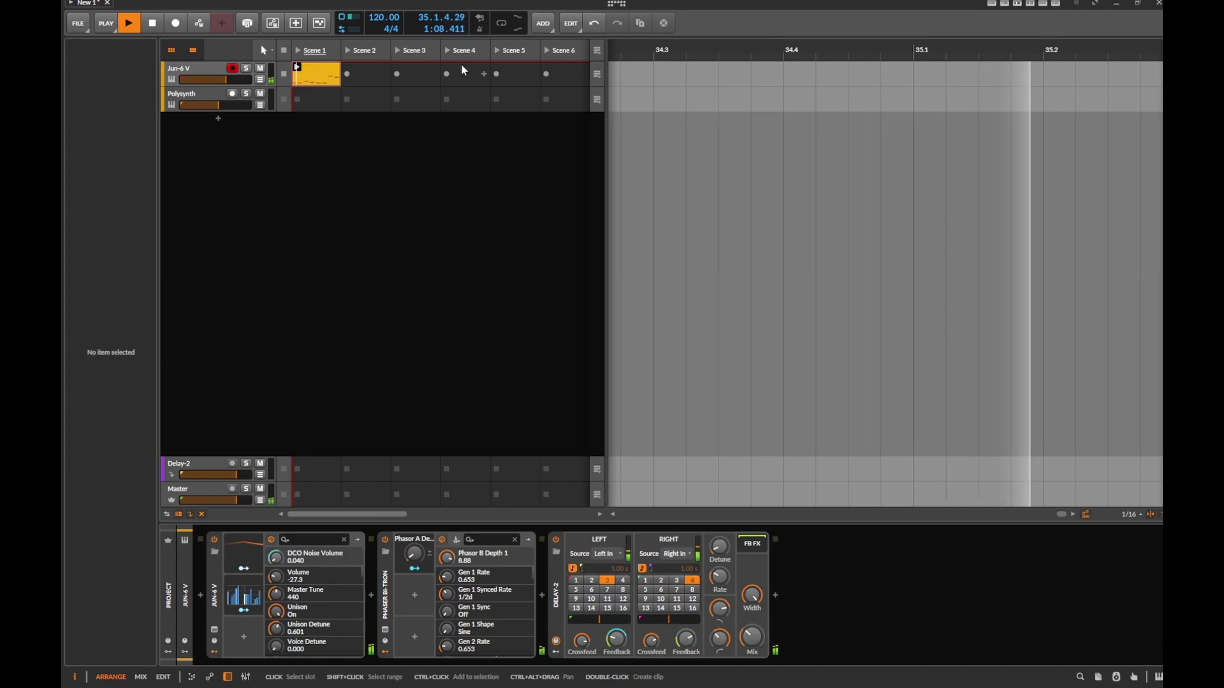
Step: Stop playback, switch to Cubase, and activate and open the StudioDelay insert on track Jun-6 V 01
key(space)
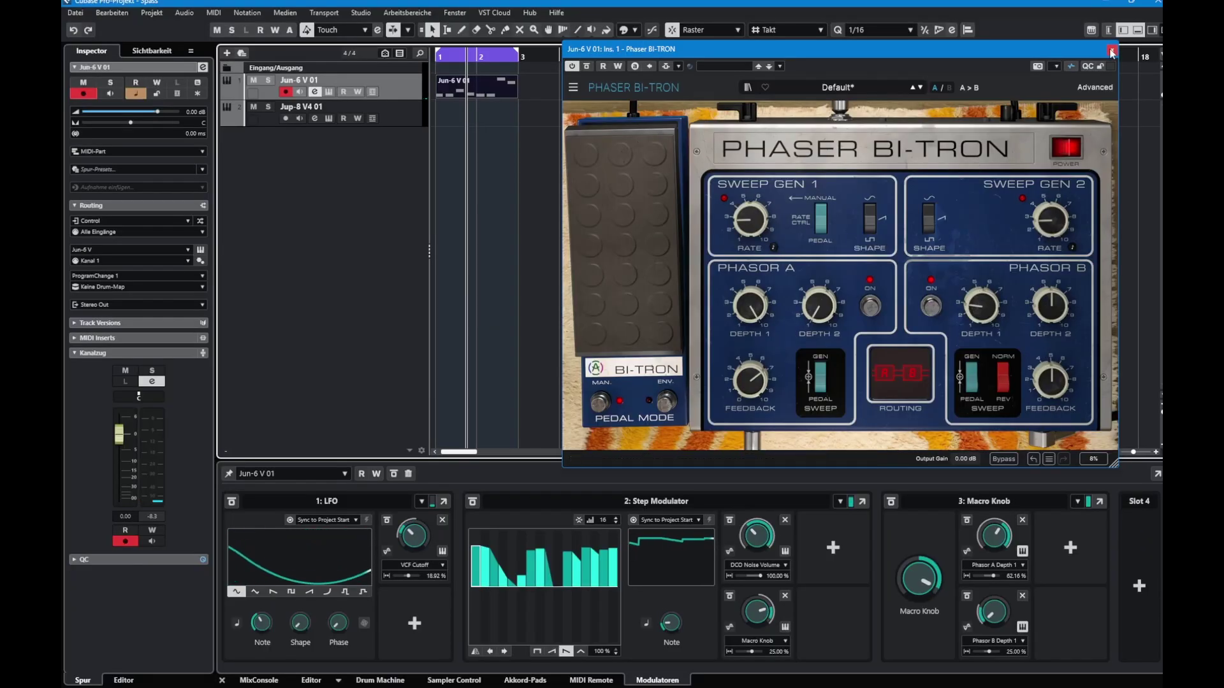
click(1112, 51)
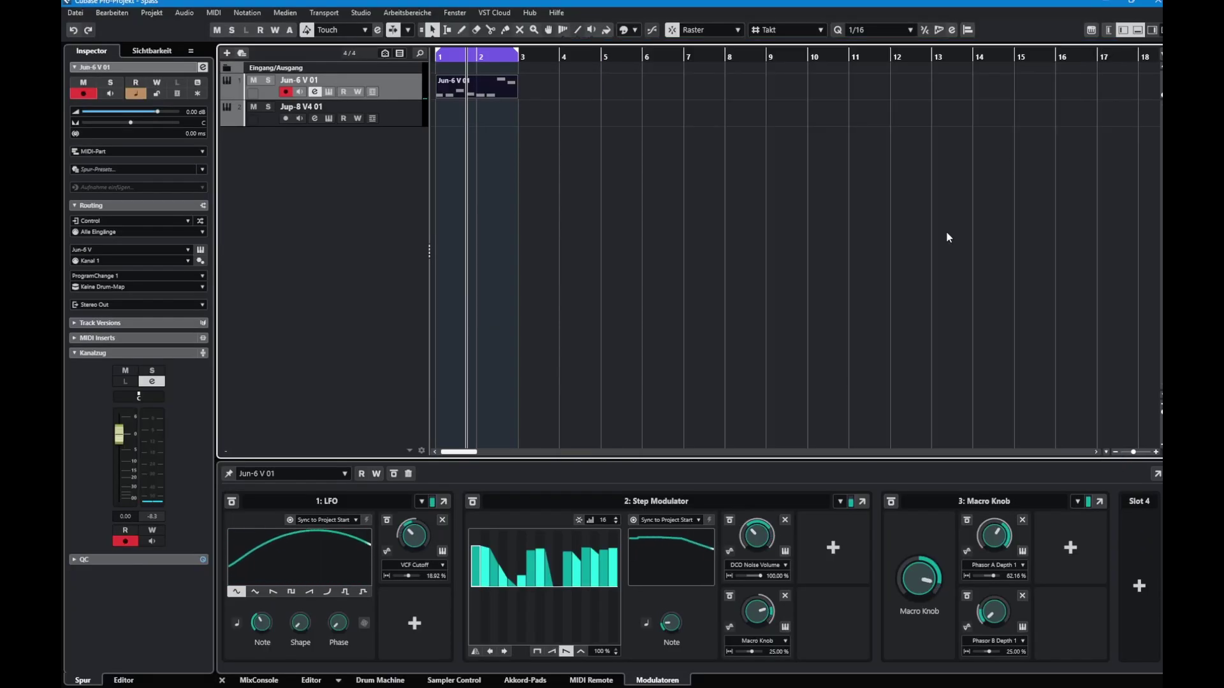
click(314, 92)
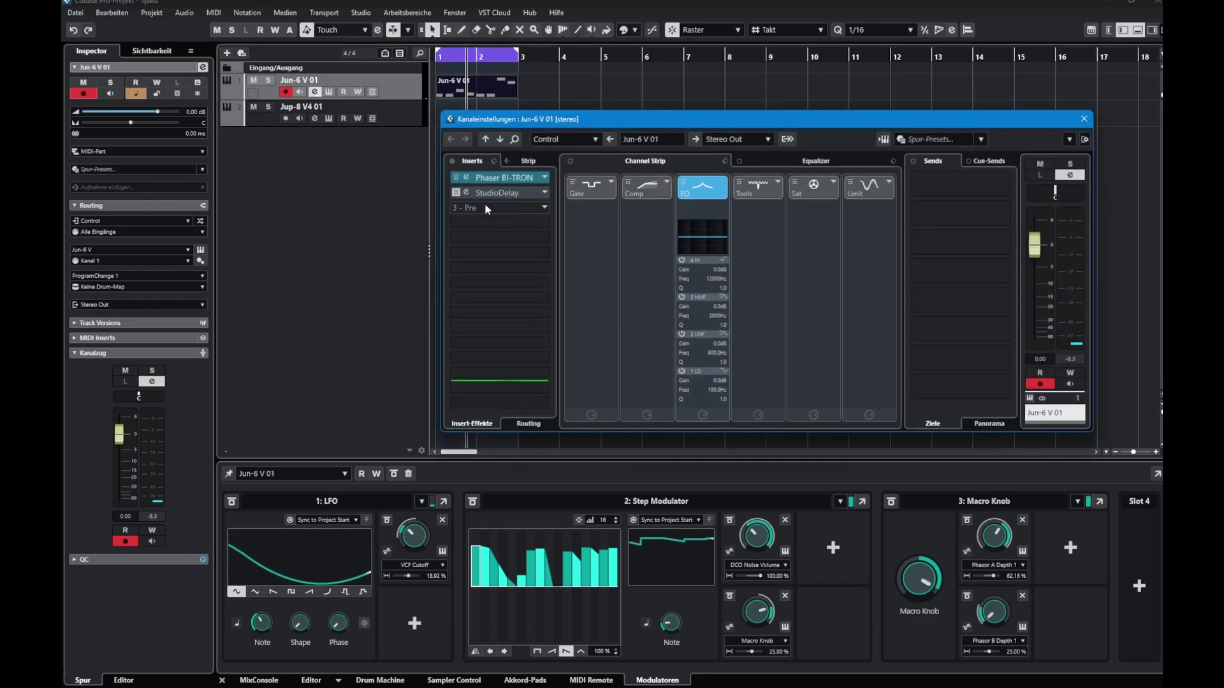
click(457, 192)
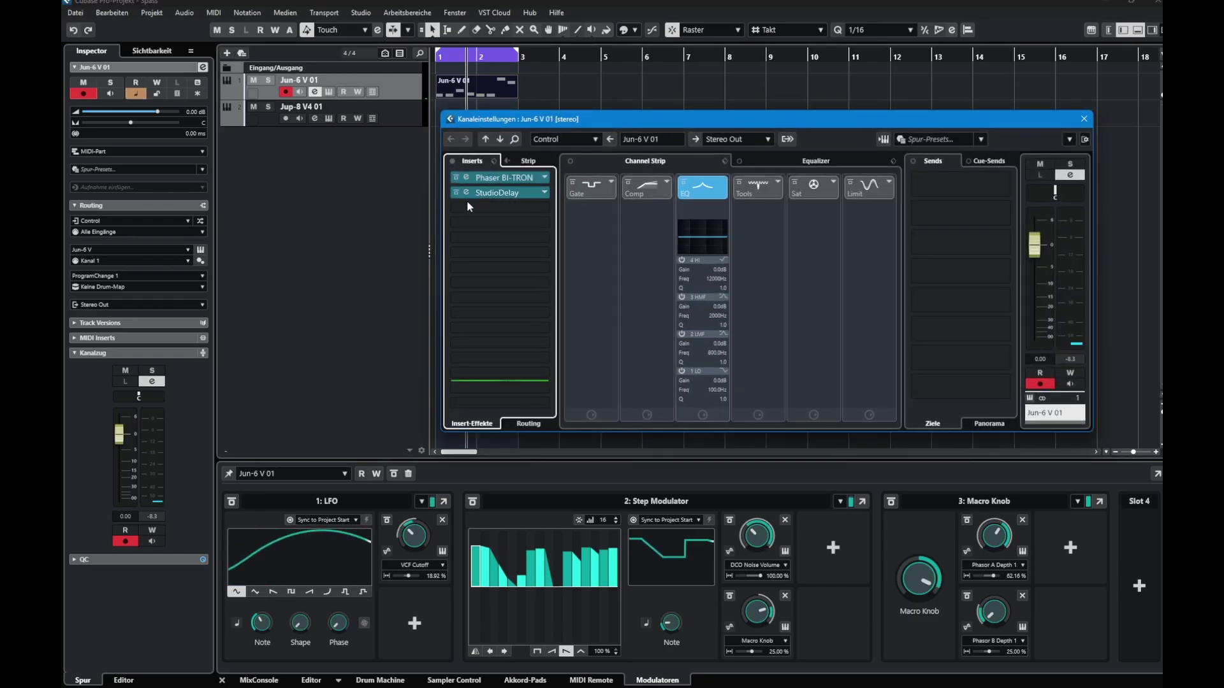
click(501, 193)
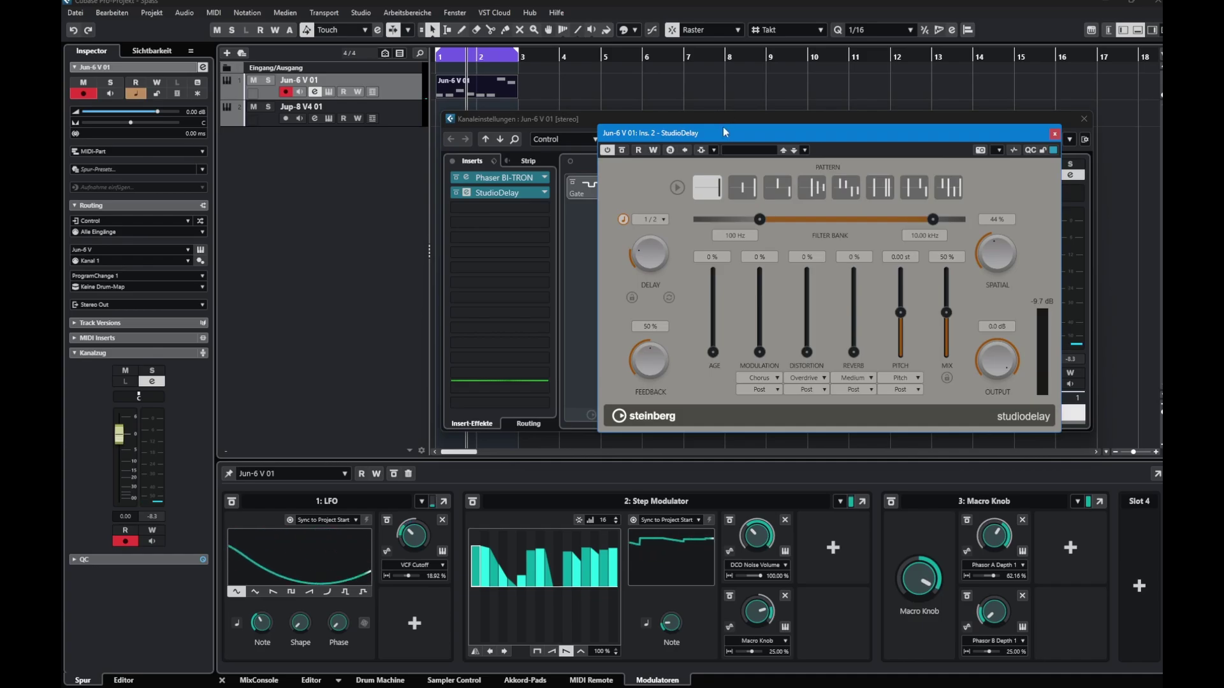
drag(724, 132, 595, 99)
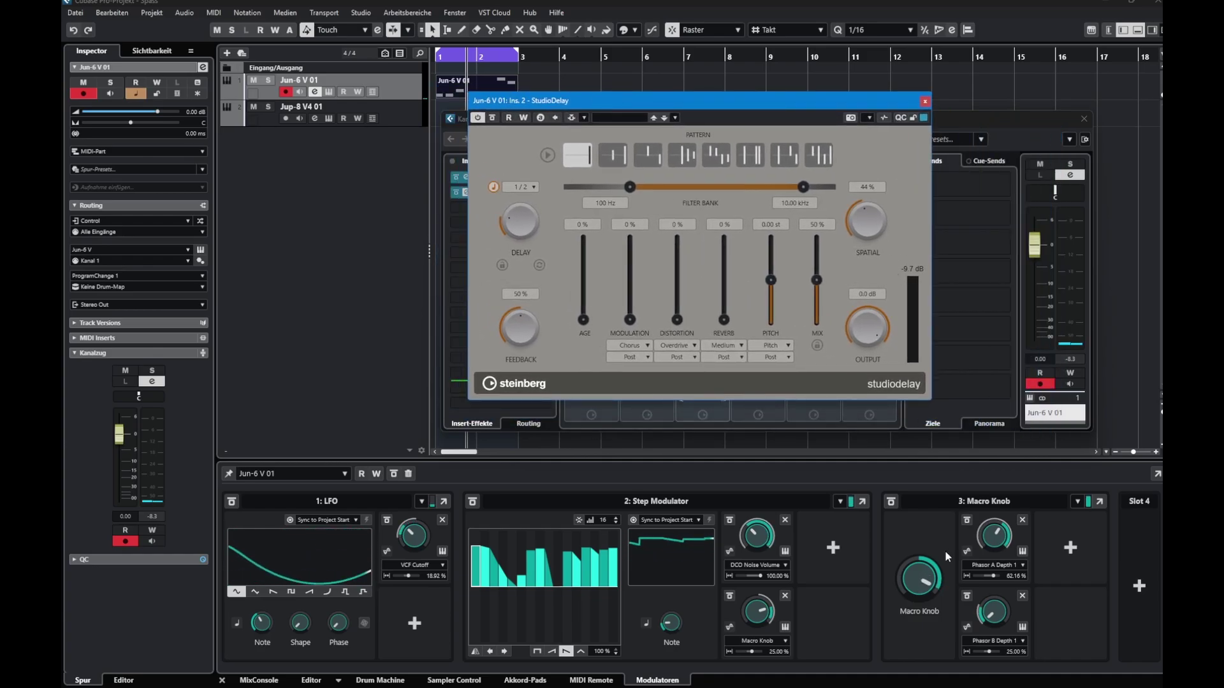
Step: Add a Shaper modulator in slot 4 and map it to the StudioDelay Feedback with a modulation depth of 100.00 %
click(1139, 586)
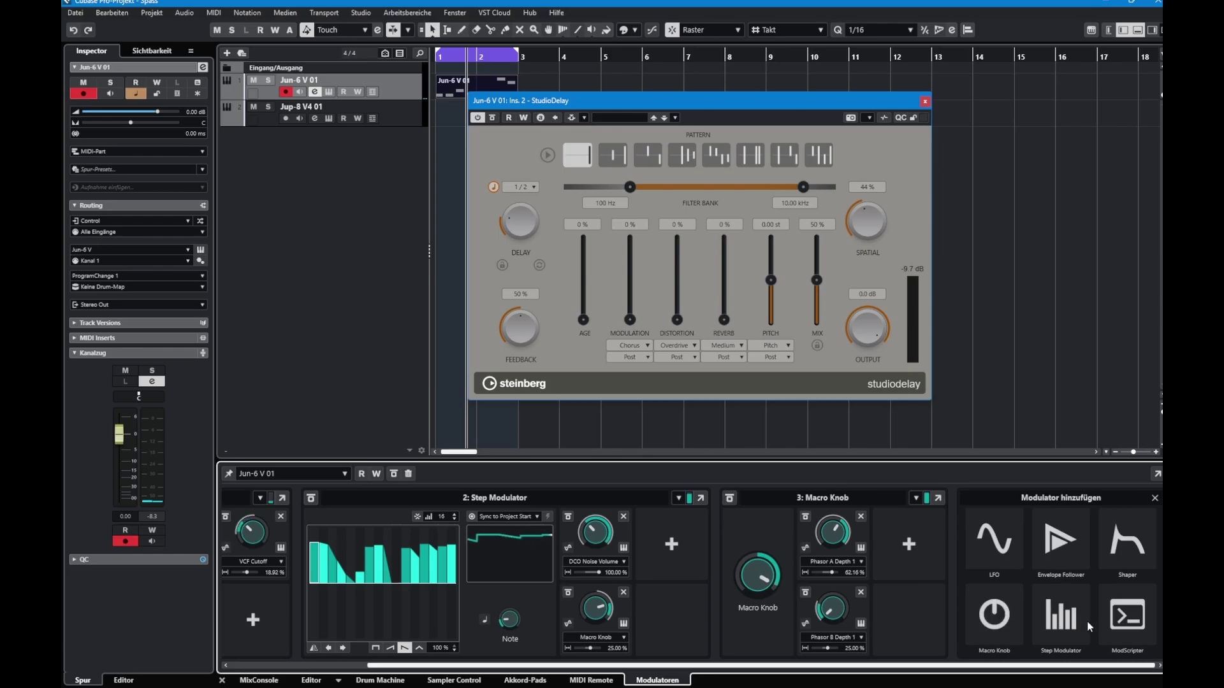
click(1133, 542)
click(1126, 544)
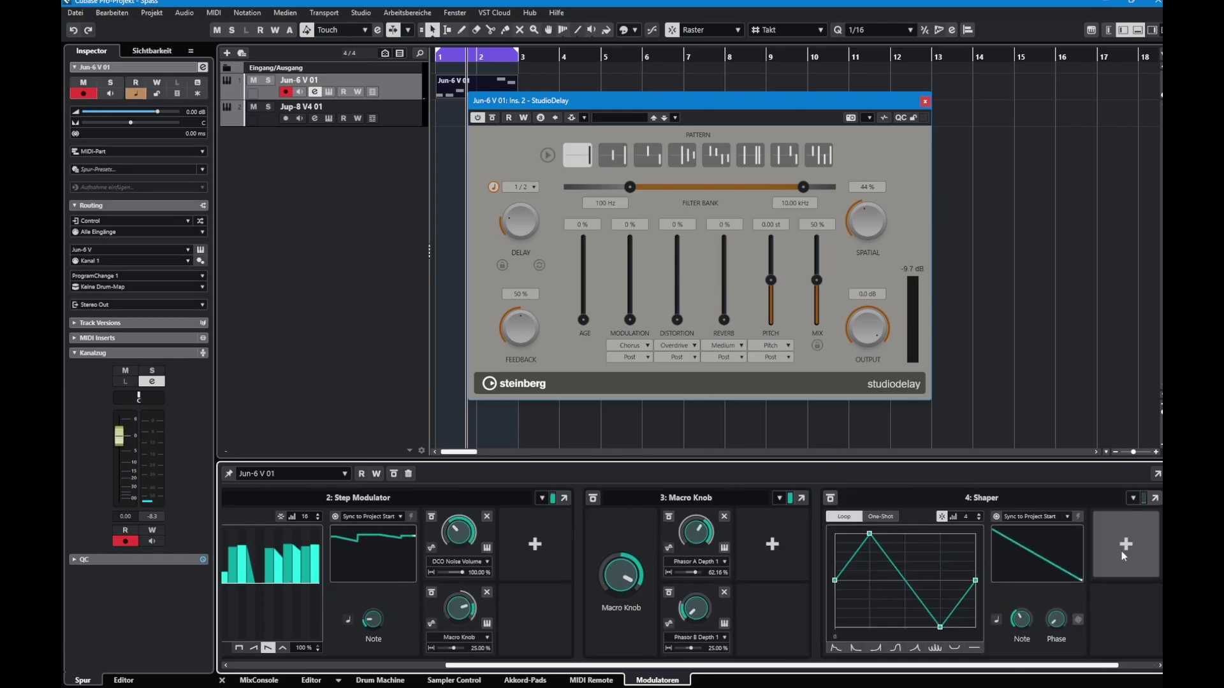
drag(509, 328, 529, 290)
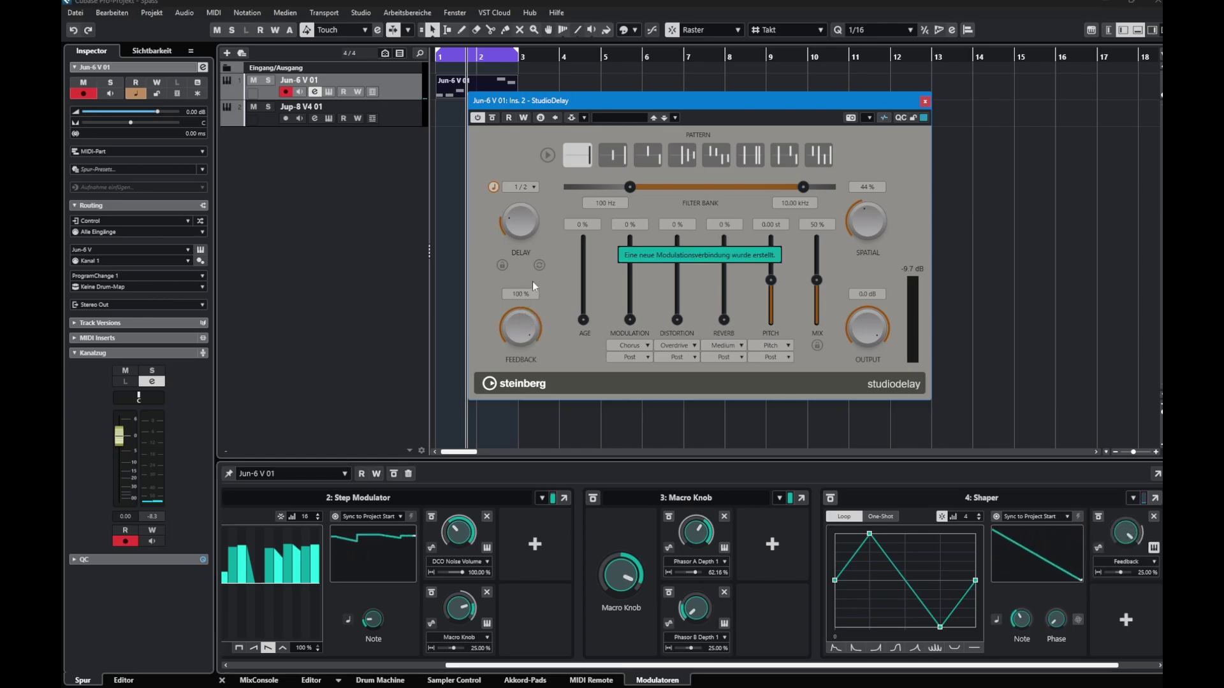
click(1135, 539)
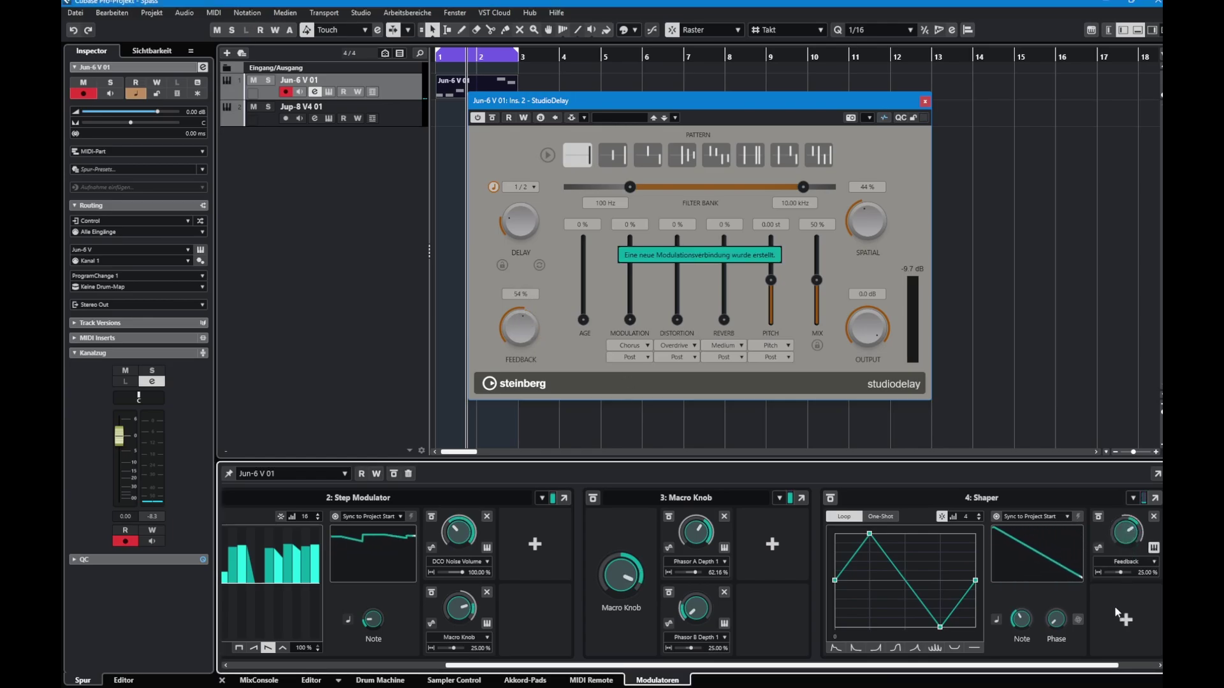
drag(1125, 576, 1131, 577)
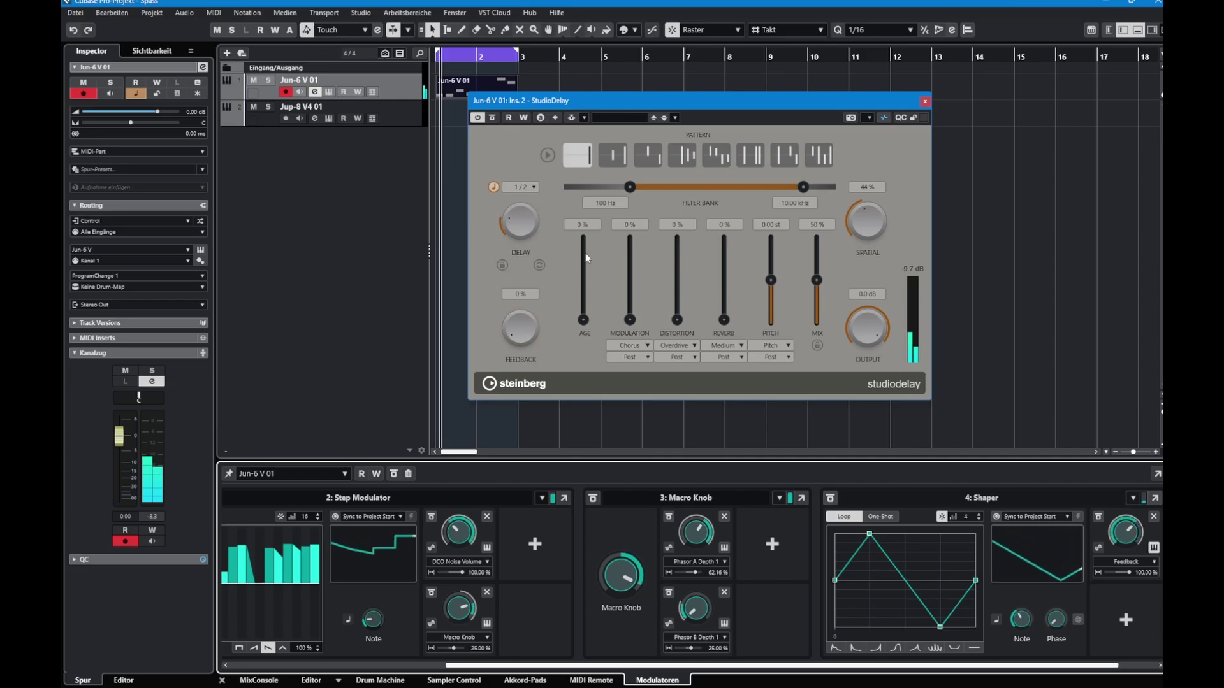
Step: Switch to Bitwig Studio and adjust the left Feedback of Delay-2 up and down directly on the device
key(e)
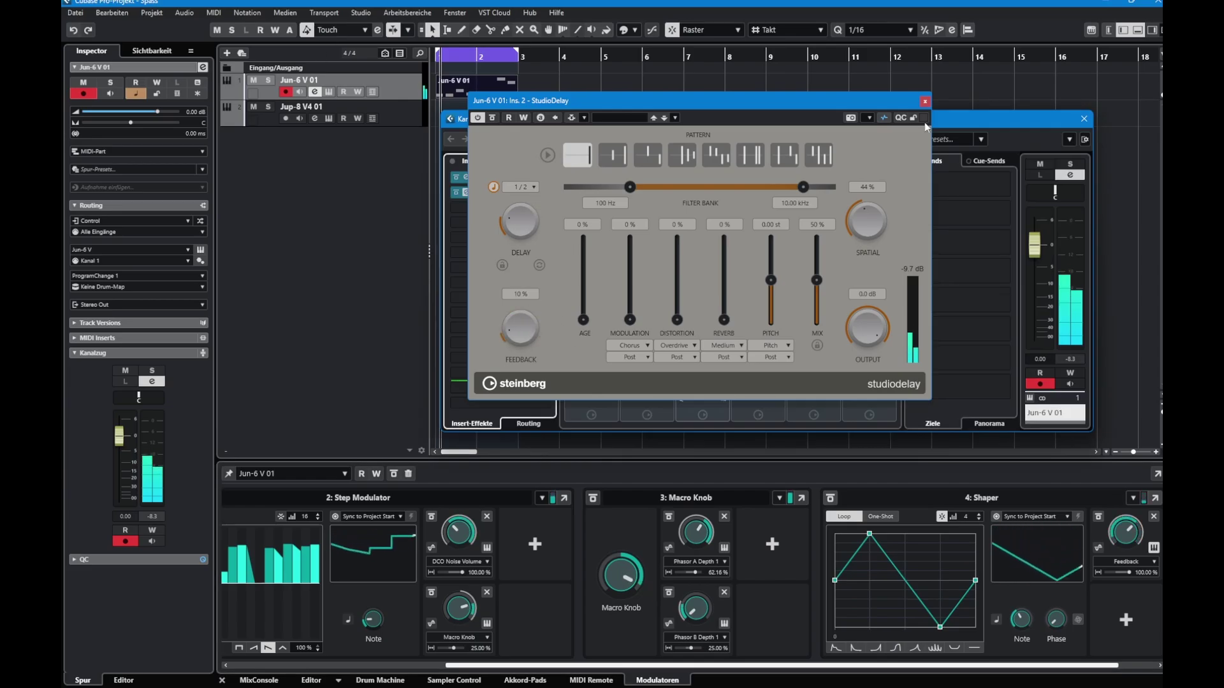
click(922, 102)
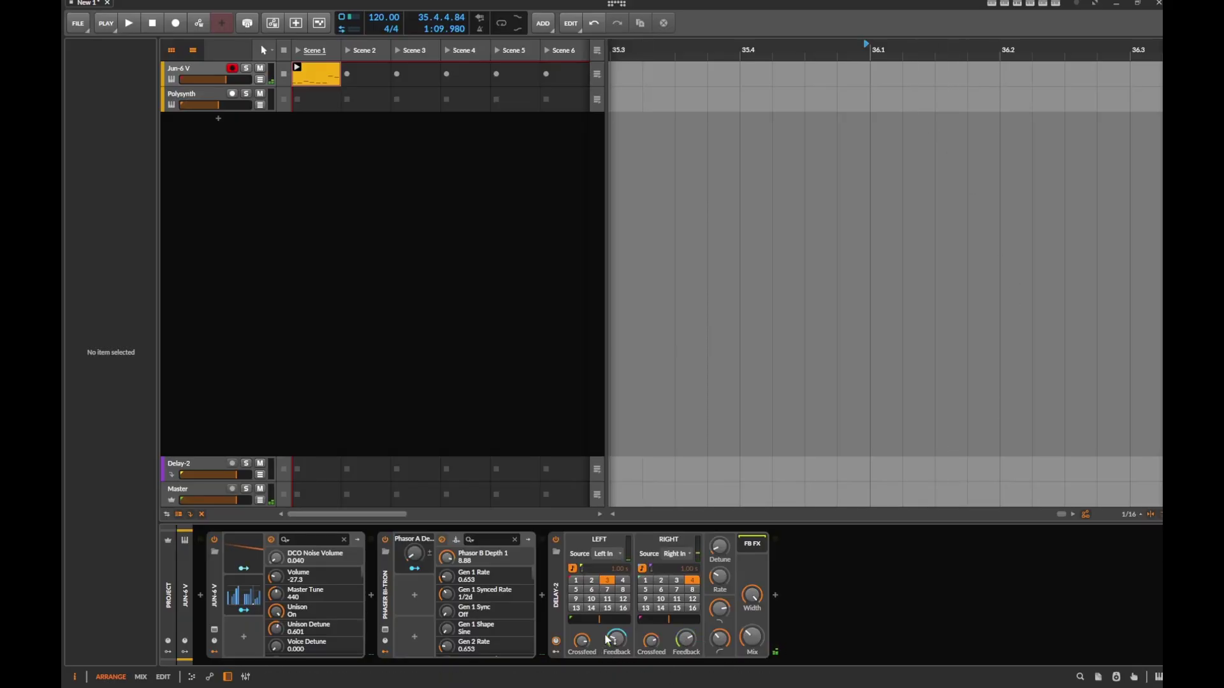
drag(616, 639, 617, 632)
drag(618, 640, 618, 657)
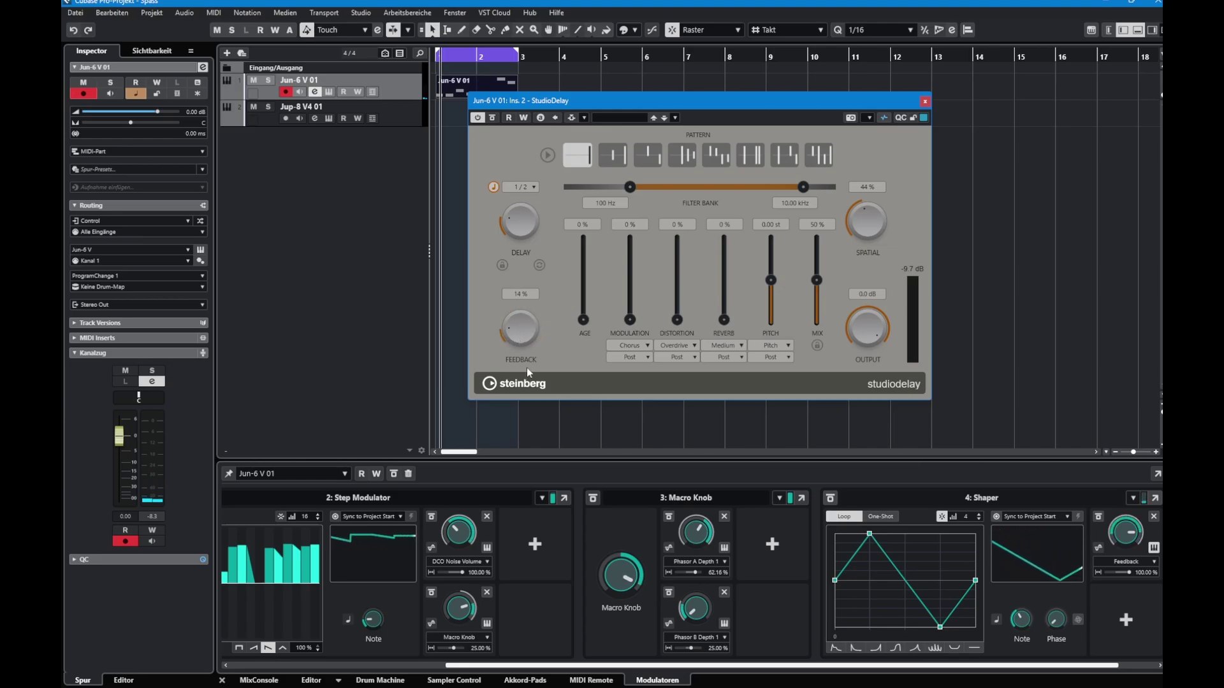
Step: Switch back to Cubase and adjust the StudioDelay Feedback through its target knob in the Shaper modulator
click(1121, 542)
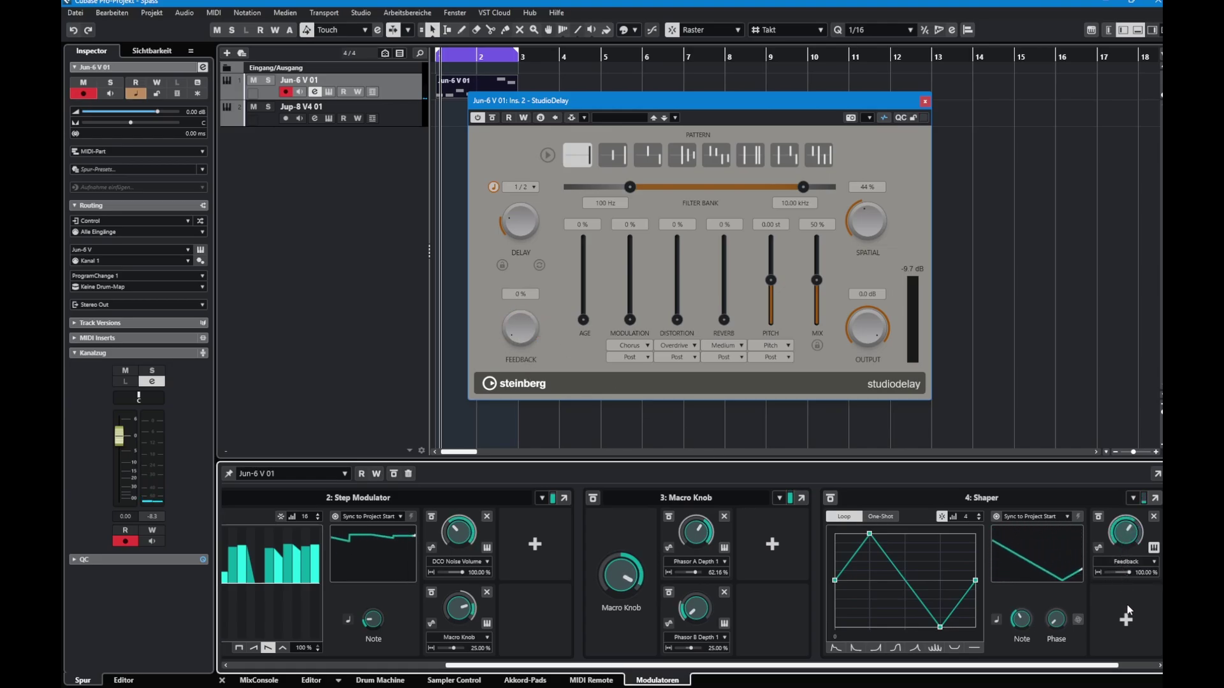